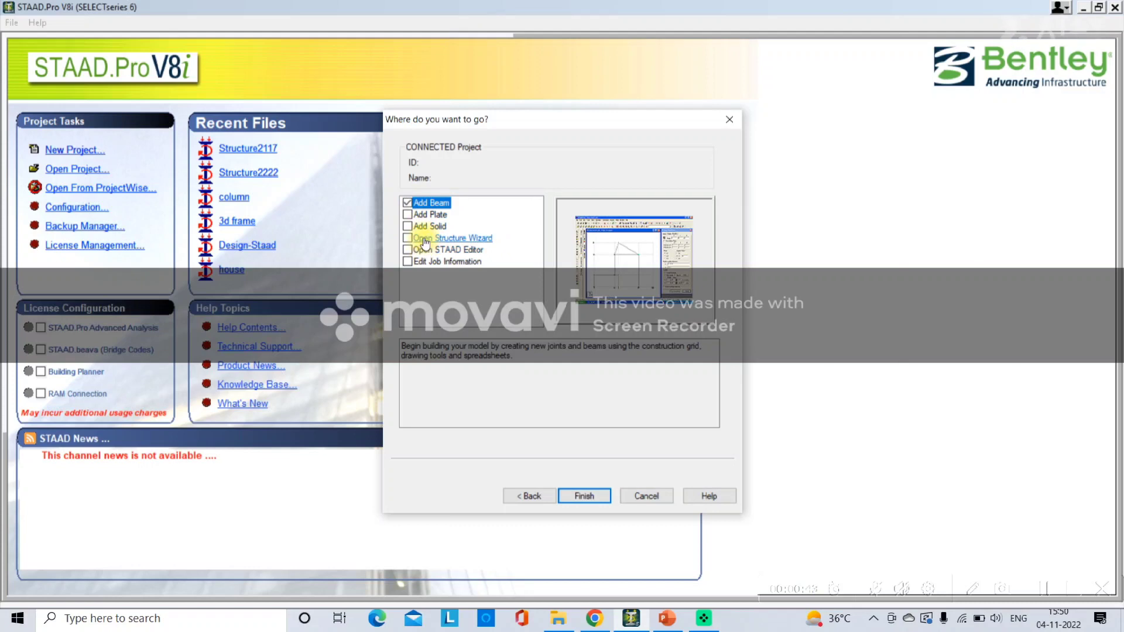
- Finish the new project setup with Open Structure Wizard and set the wizard's model type to Frame Models
{"action": "left_click", "coordinate": [426, 239]}
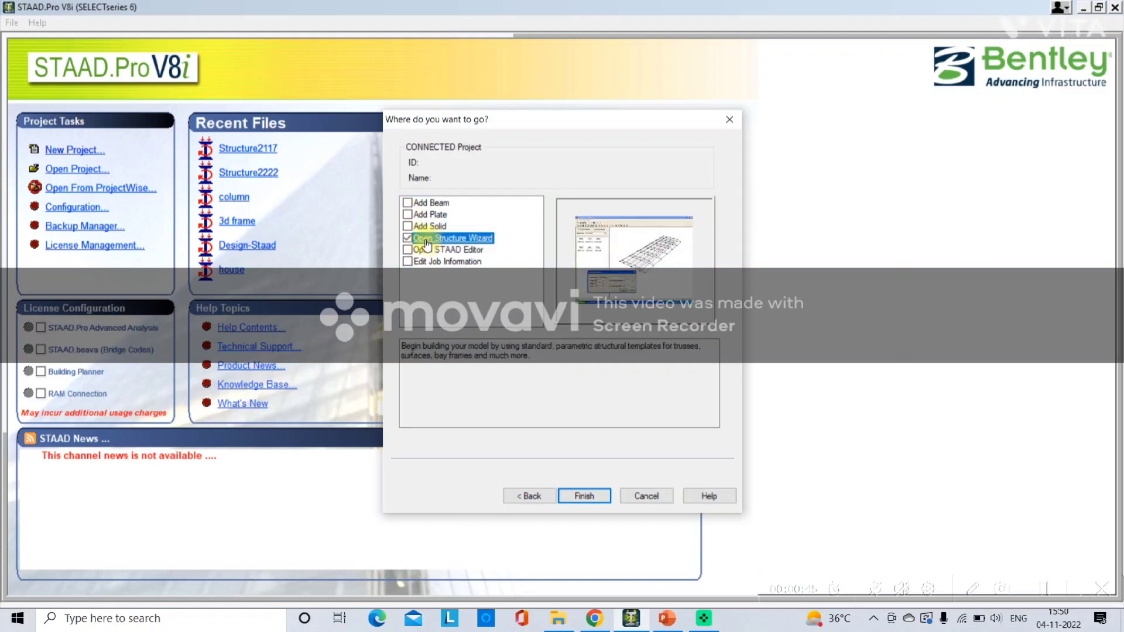
{"action": "left_click", "coordinate": [585, 496]}
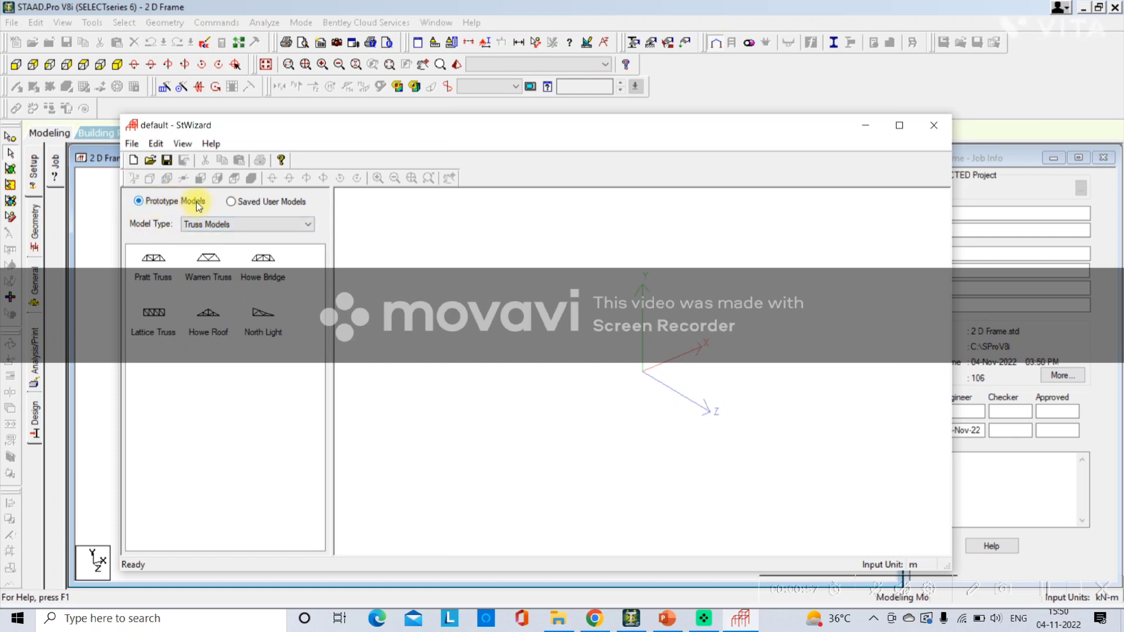
{"action": "left_click", "coordinate": [207, 224]}
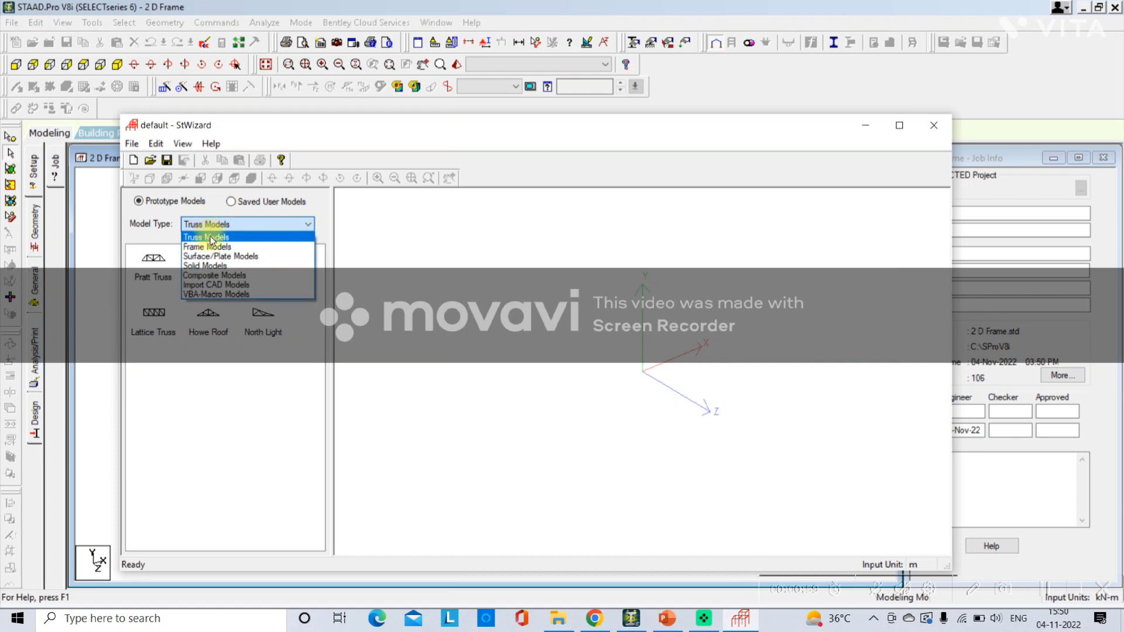
{"action": "left_click", "coordinate": [210, 247]}
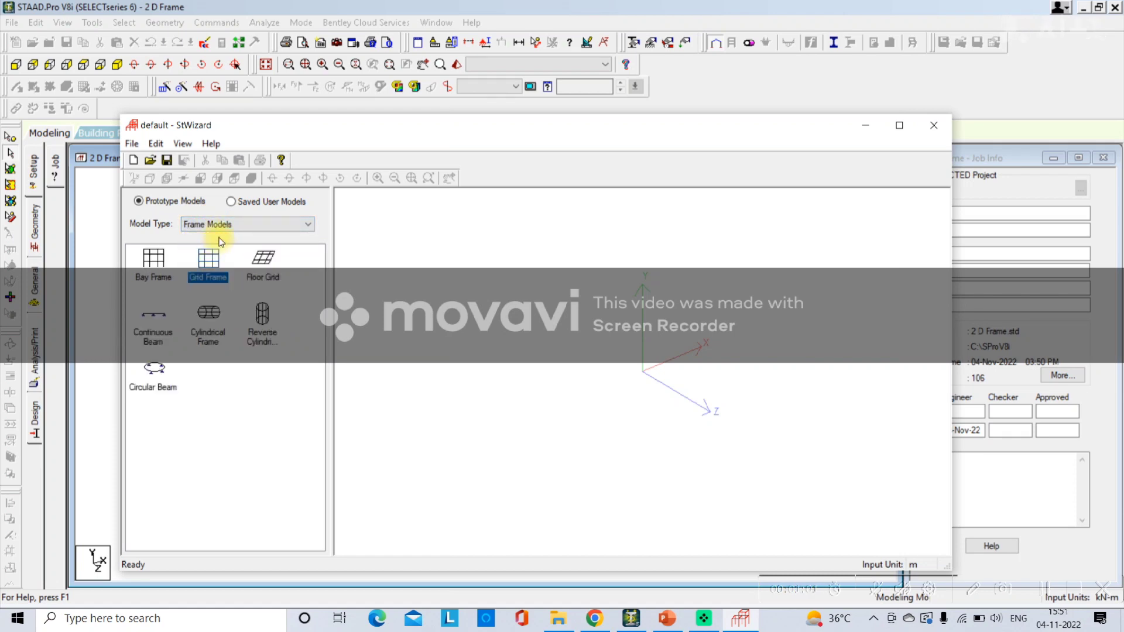
- Generate a planar Bay Frame prototype 12 m long with zero width, four bays along the length and five along the height
{"action": "left_click", "coordinate": [153, 269]}
{"action": "mouse_move", "coordinate": [153, 271]}
{"action": "left_mouse_down"}
{"action": "mouse_move", "coordinate": [457, 295]}
{"action": "mouse_move", "coordinate": [511, 316]}
{"action": "left_mouse_up"}
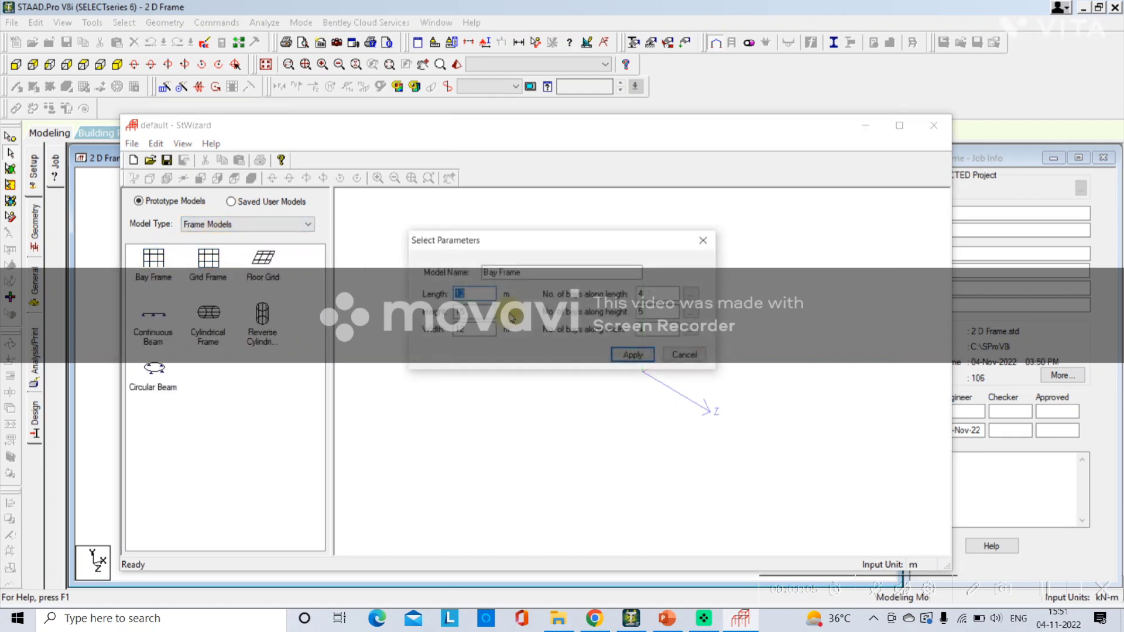
{"action": "double_click", "coordinate": [475, 329]}
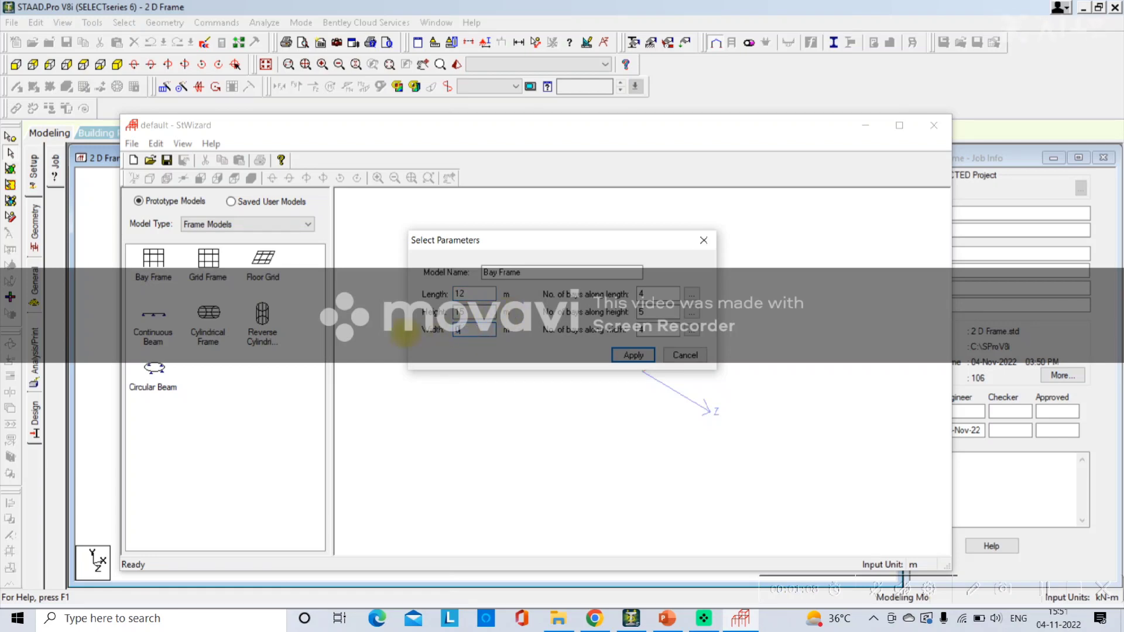
{"action": "double_click", "coordinate": [650, 333]}
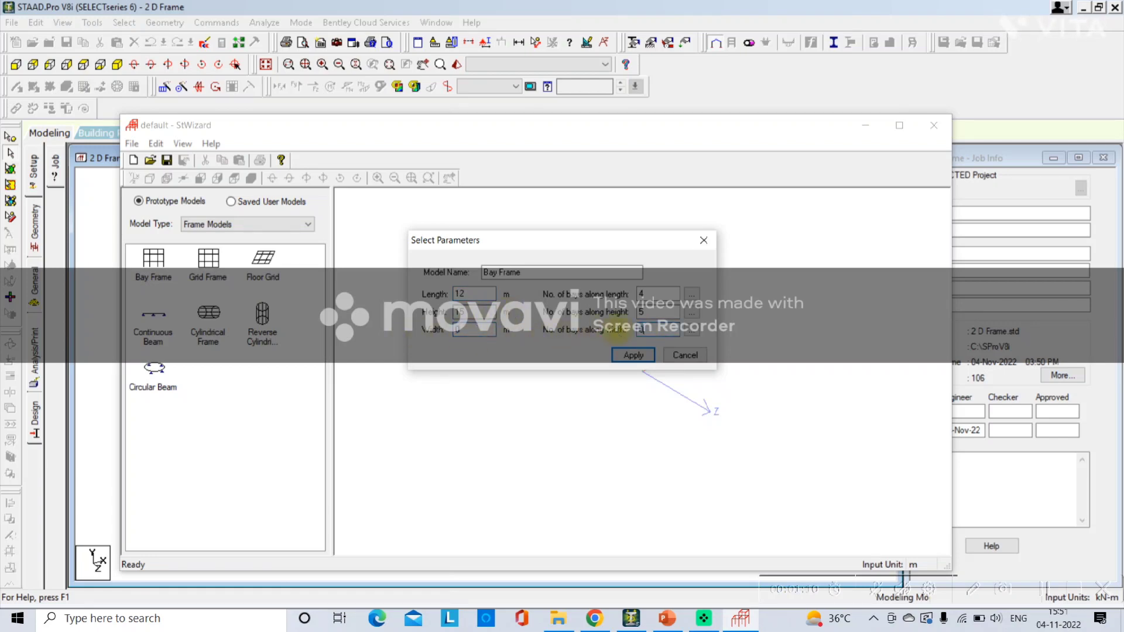
{"action": "key", "text": "Return"}
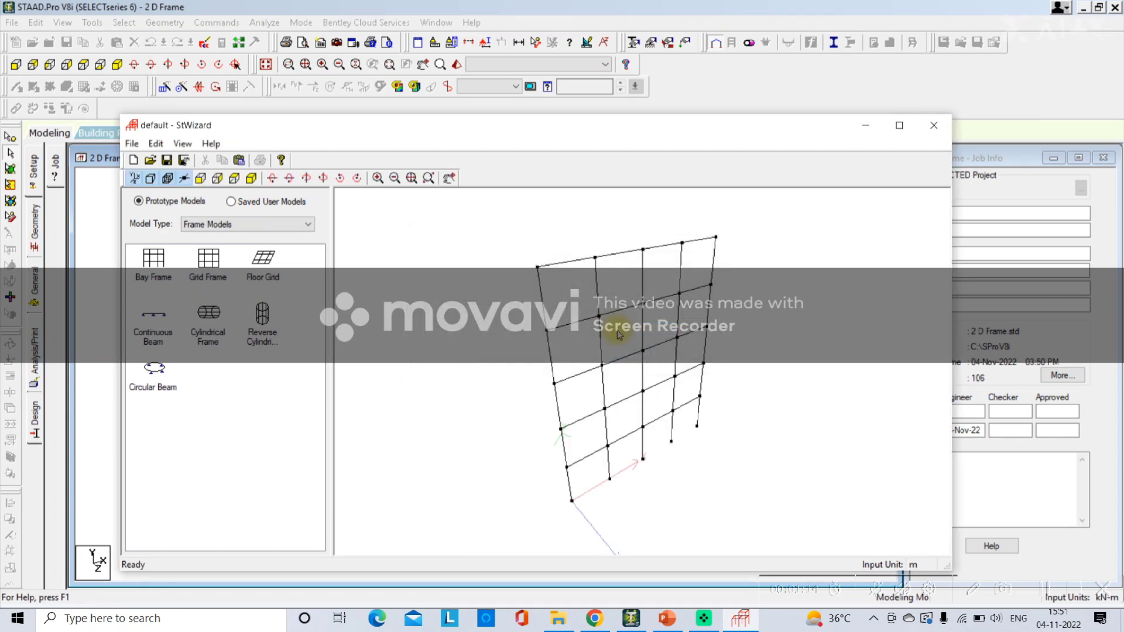
{"action": "left_click_drag", "start_coordinate": [566, 317], "coordinate": [496, 275]}
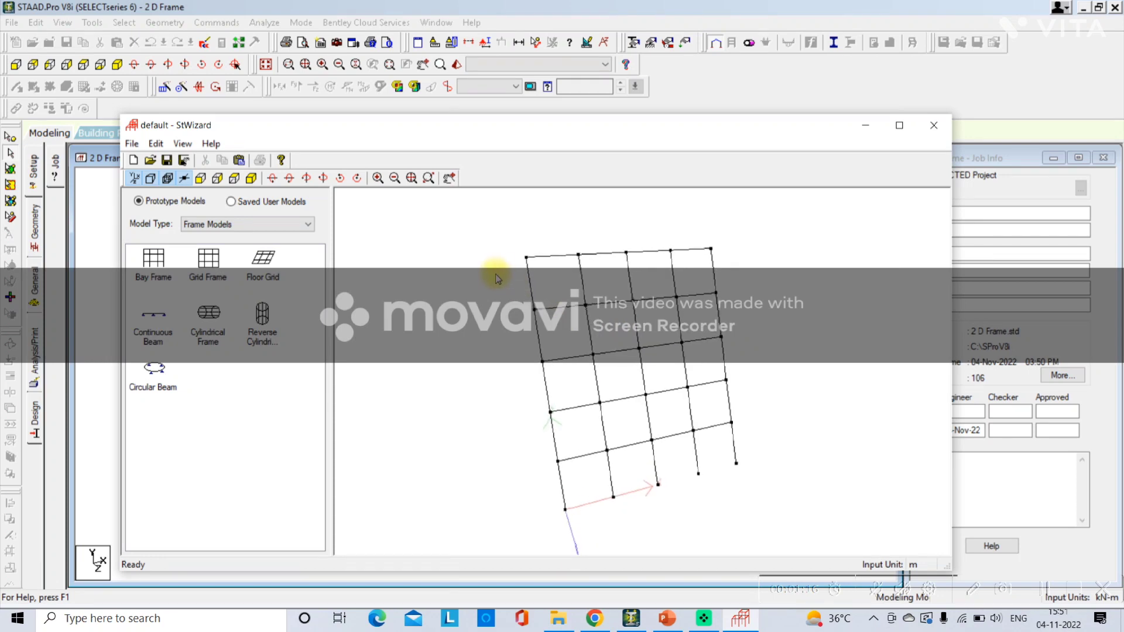
- Transfer the bay frame prototype into the STAAD.Pro model, accepting the default X, Y and Z offsets
{"action": "left_click", "coordinate": [238, 160]}
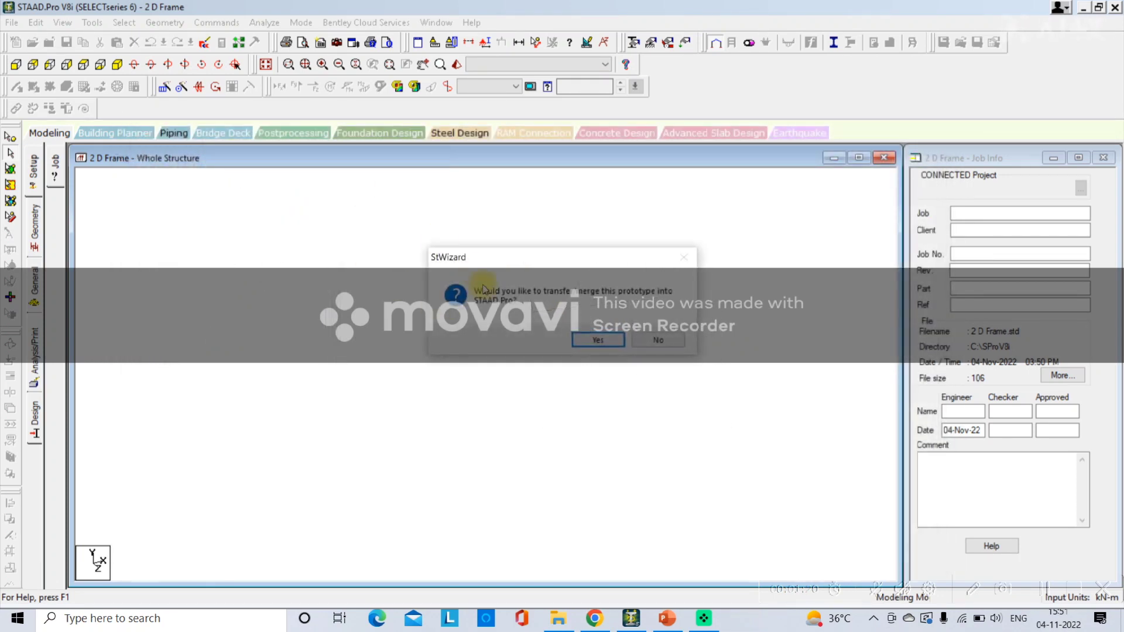
{"action": "left_click", "coordinate": [592, 340]}
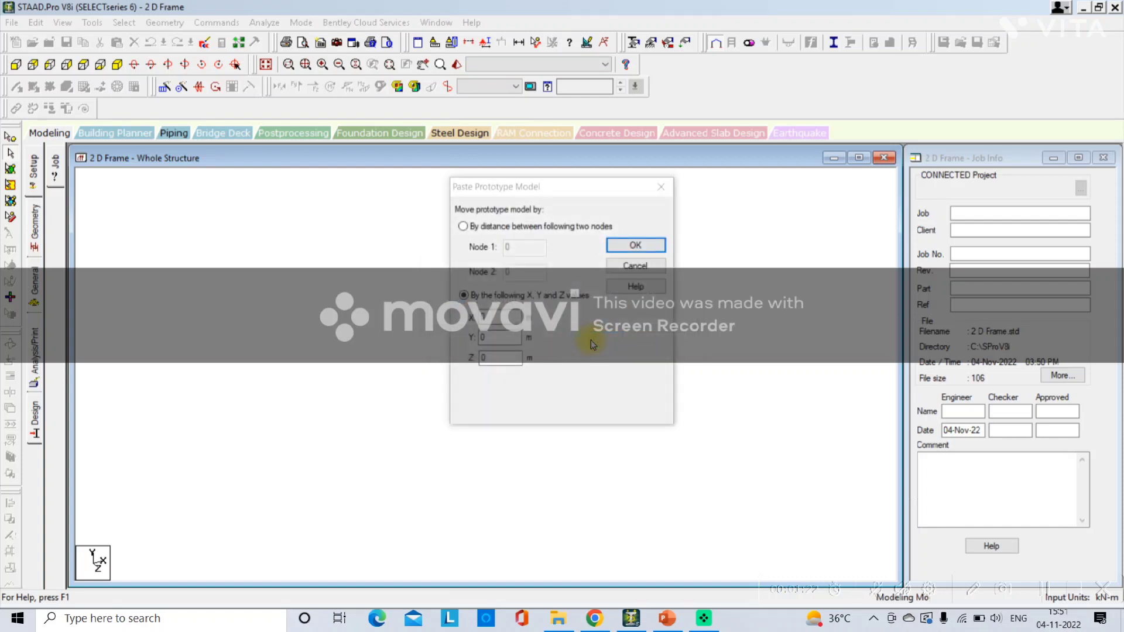
{"action": "left_click", "coordinate": [633, 245]}
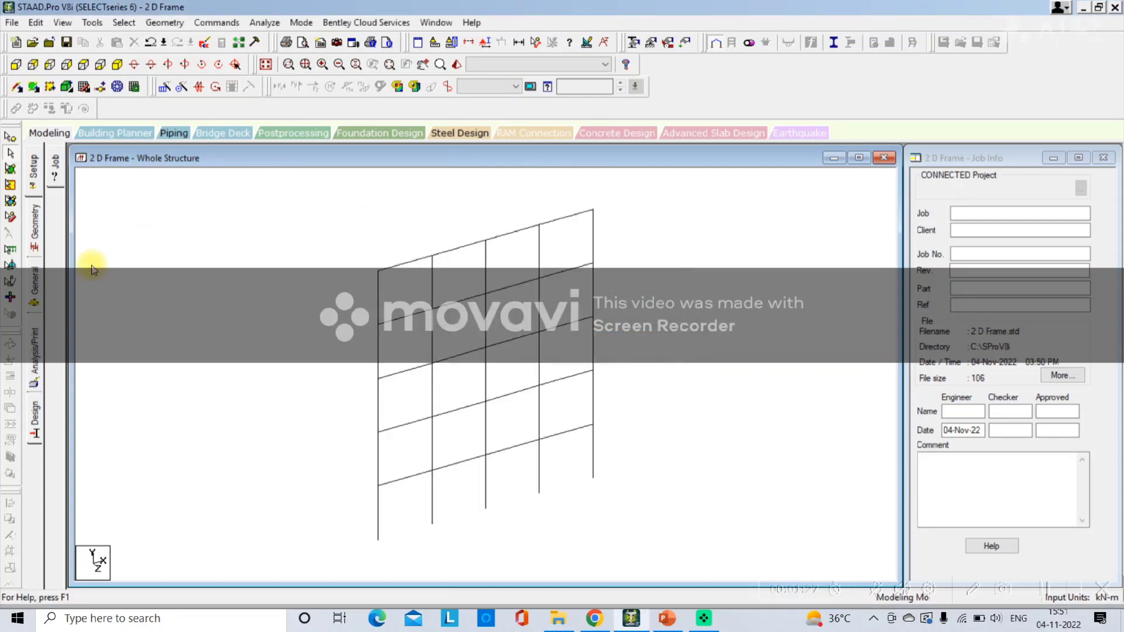
- Display the member dimensions of the whole frame in the geometry view to check them, and remove them again
{"action": "left_click", "coordinate": [33, 228]}
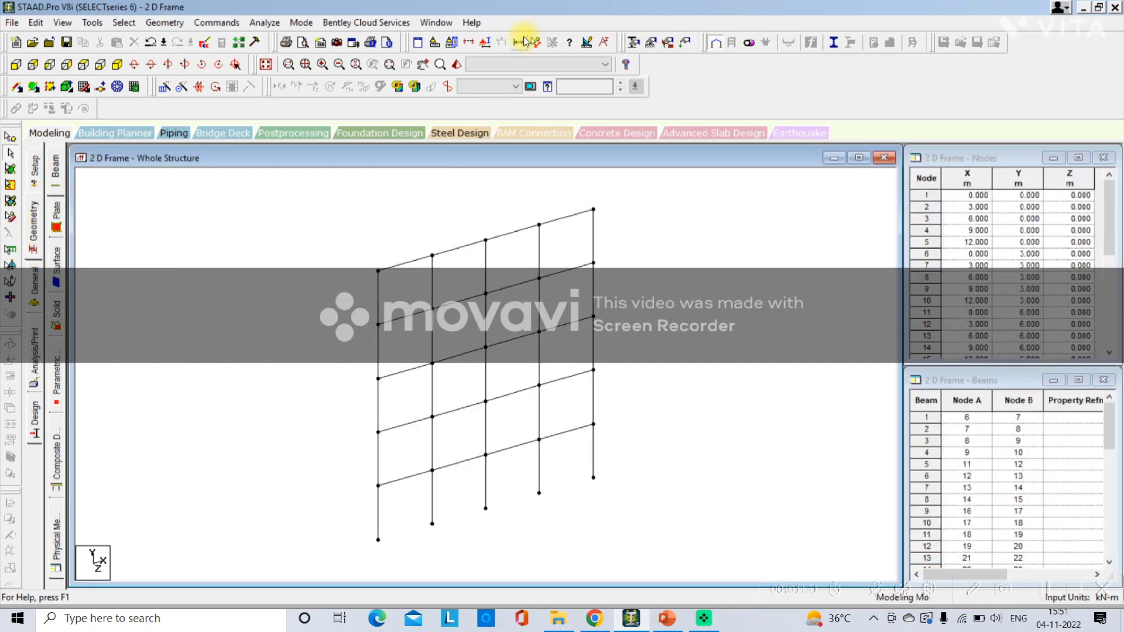
{"action": "left_click", "coordinate": [521, 41]}
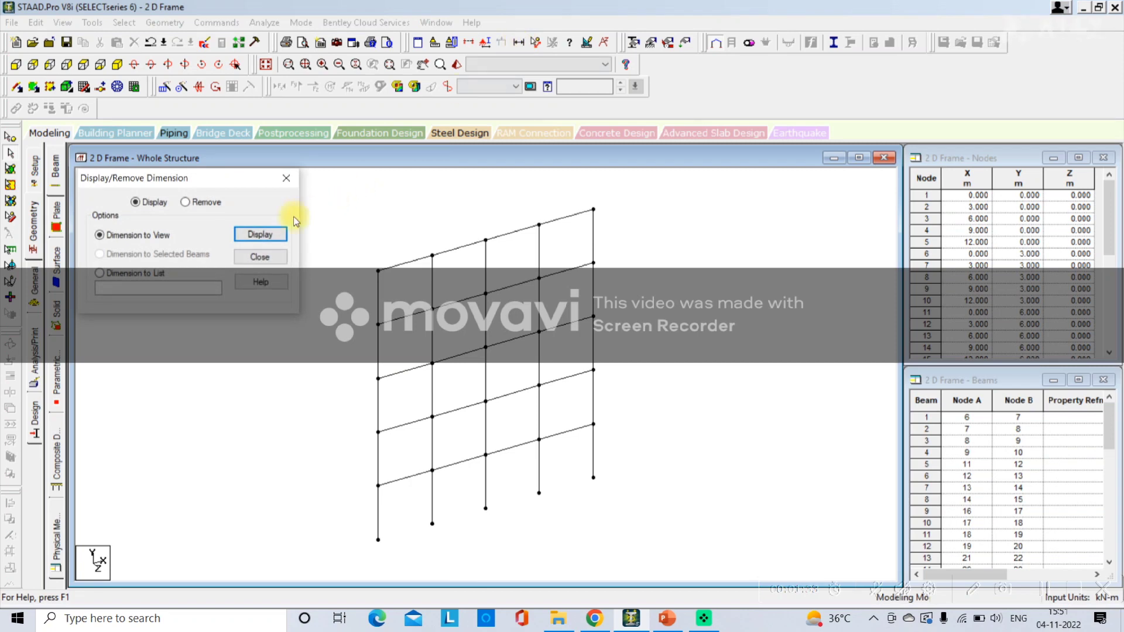
{"action": "left_click", "coordinate": [269, 234]}
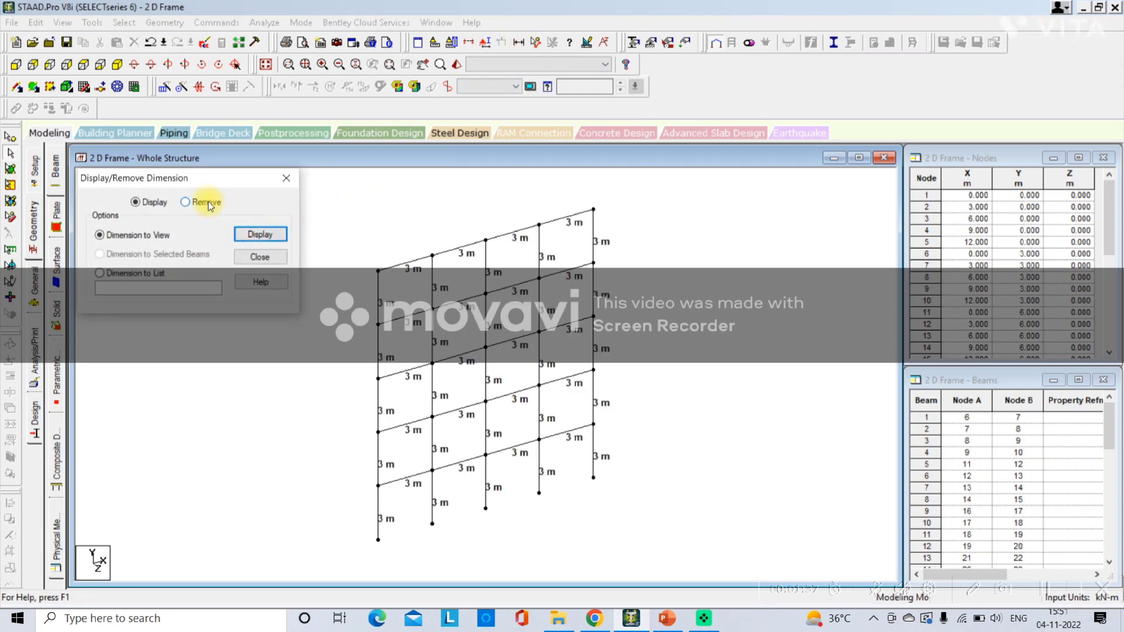
{"action": "left_click", "coordinate": [256, 234]}
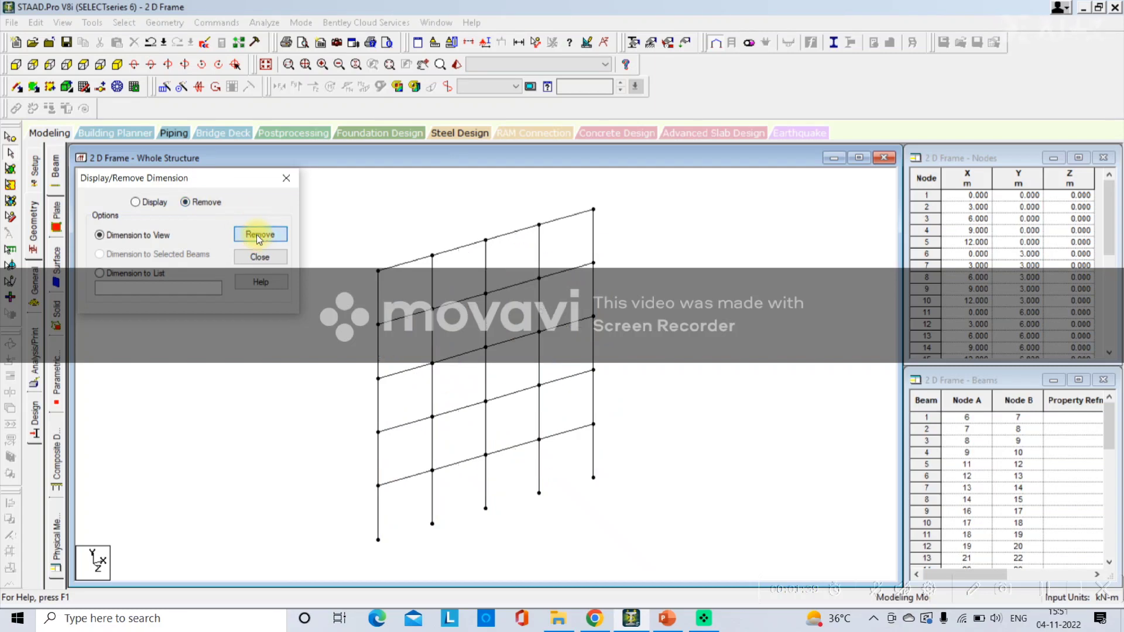
{"action": "left_click", "coordinate": [278, 181]}
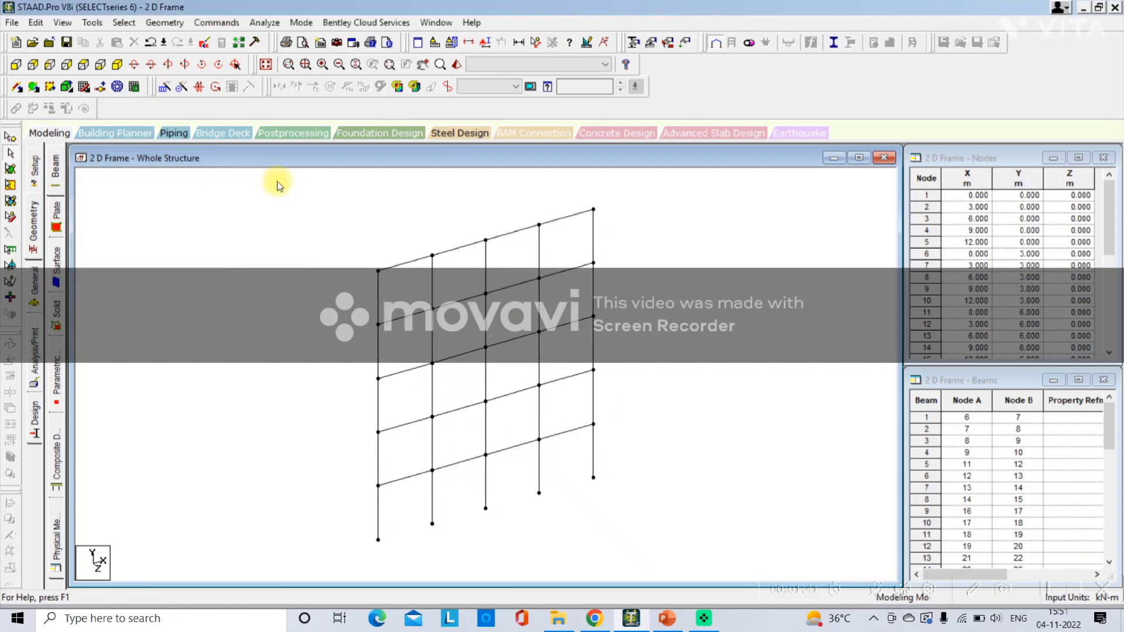
{"action": "left_click", "coordinate": [34, 284]}
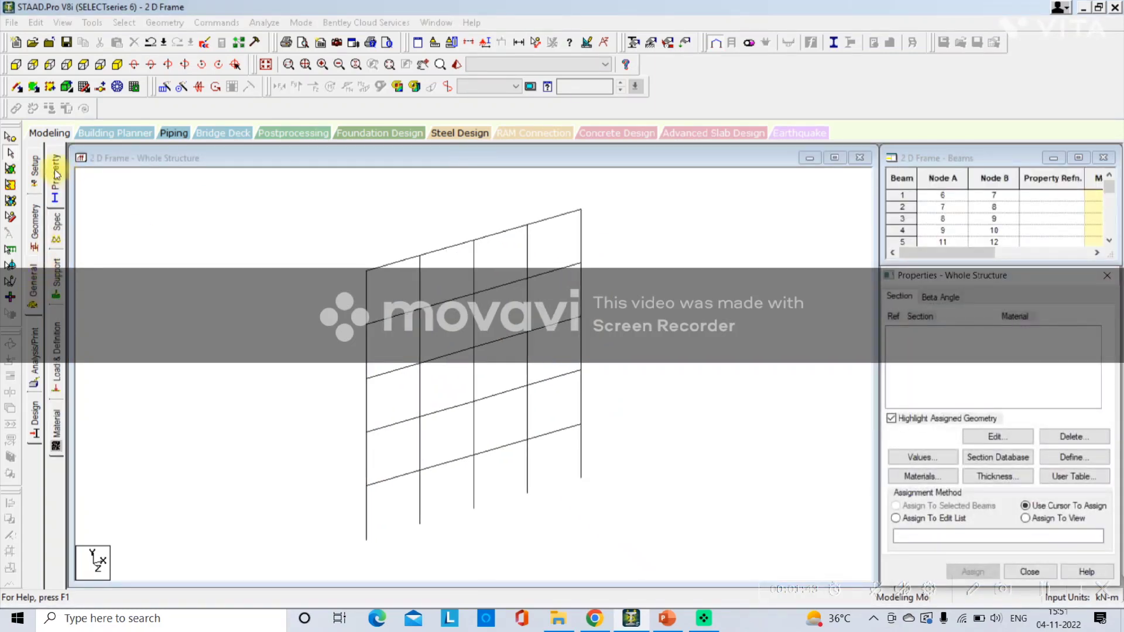
{"action": "left_click", "coordinate": [34, 224]}
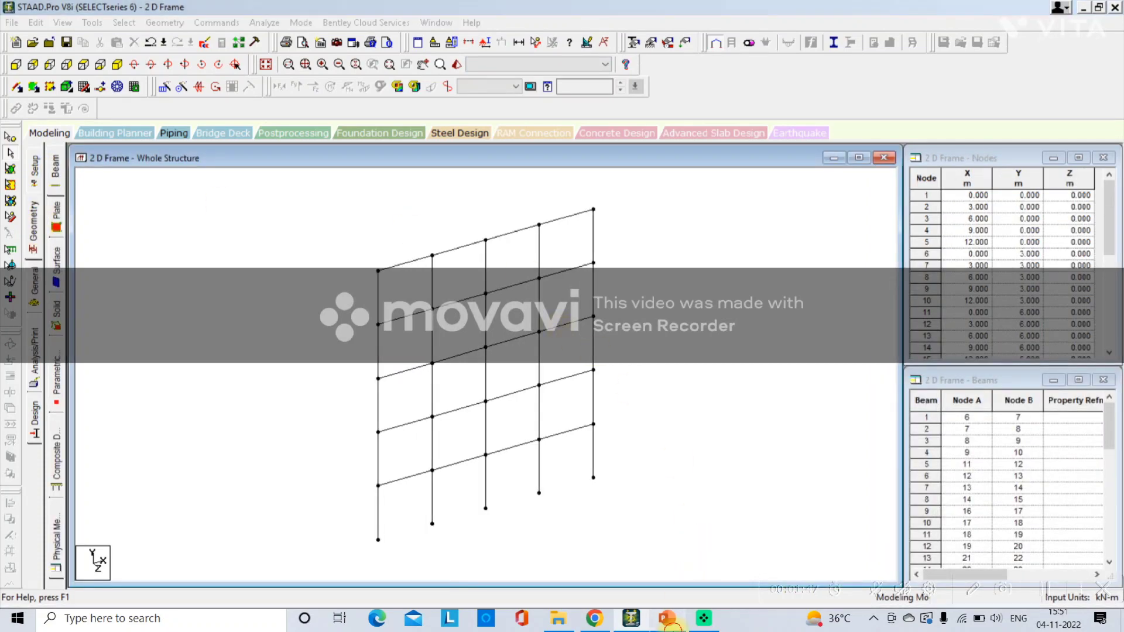
- Switch to the SDD presentation in PowerPoint and write "Geometry- Run Structure Wizard" as the slide's first numbered point
{"action": "left_click", "coordinate": [667, 618]}
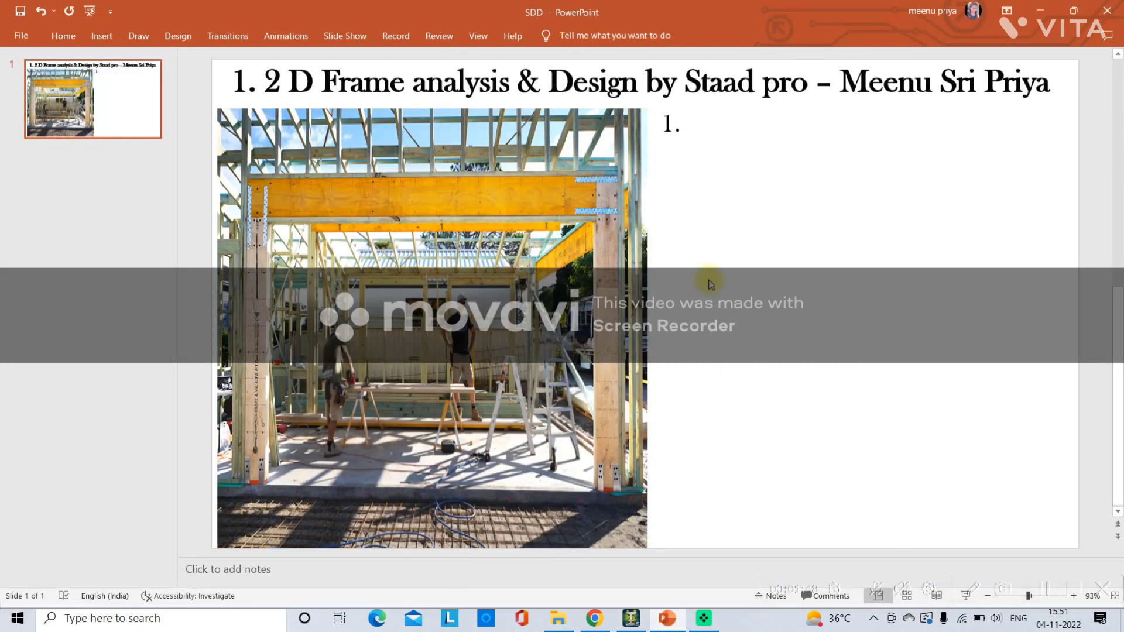
{"action": "left_click", "coordinate": [677, 123]}
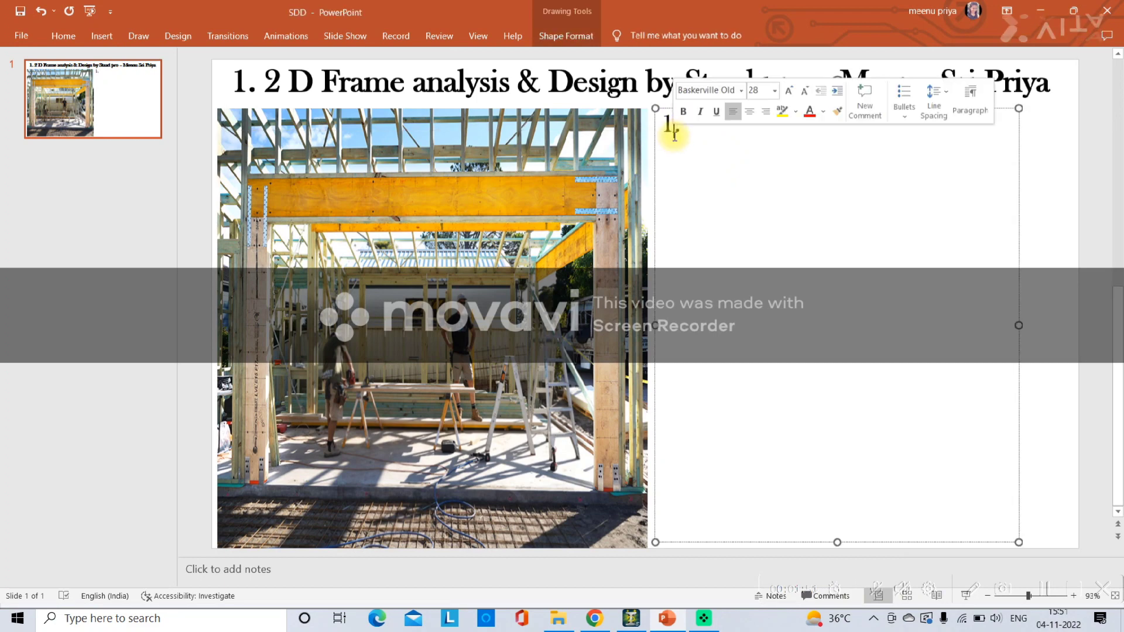
{"action": "type", "text": "Ge"}
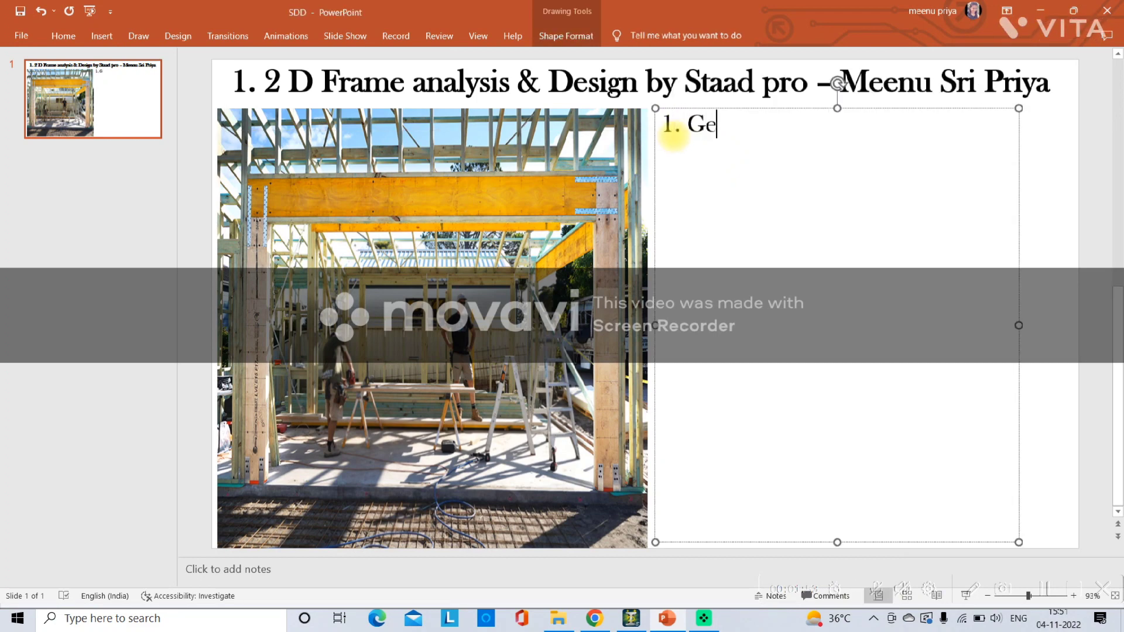
{"action": "type", "text": "om"}
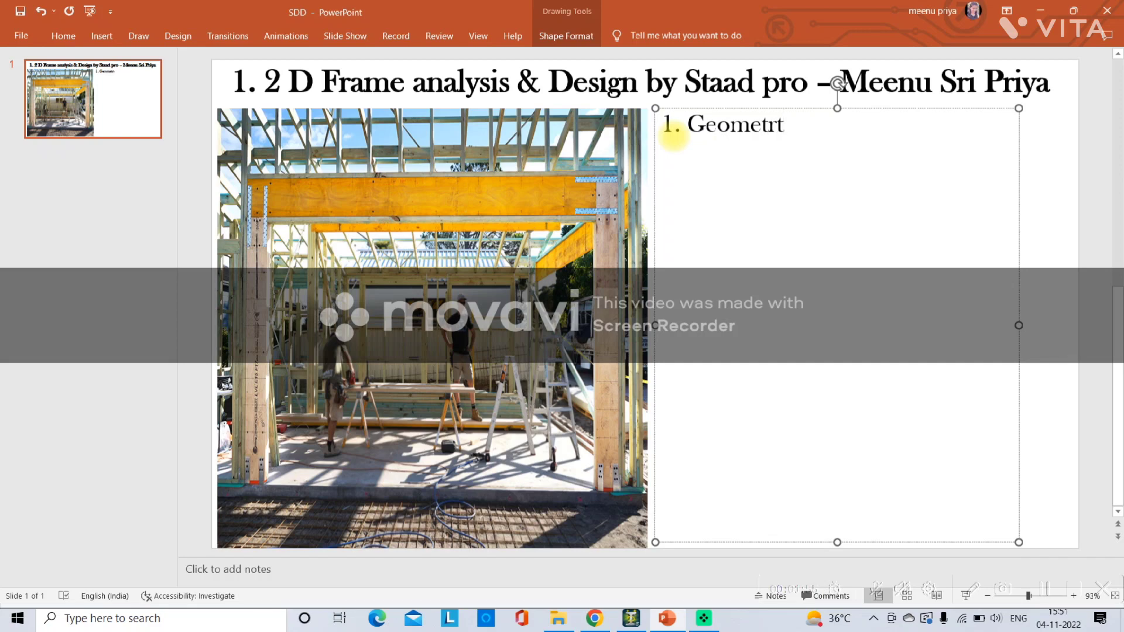
{"action": "type", "text": "etry- R"}
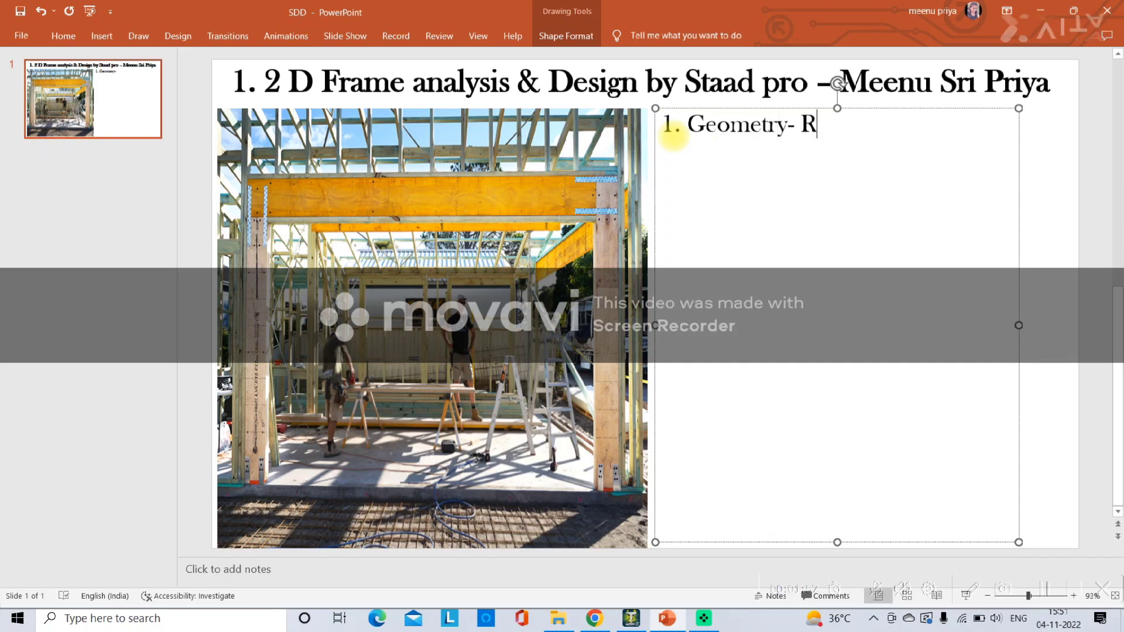
{"action": "type", "text": "un Struct"}
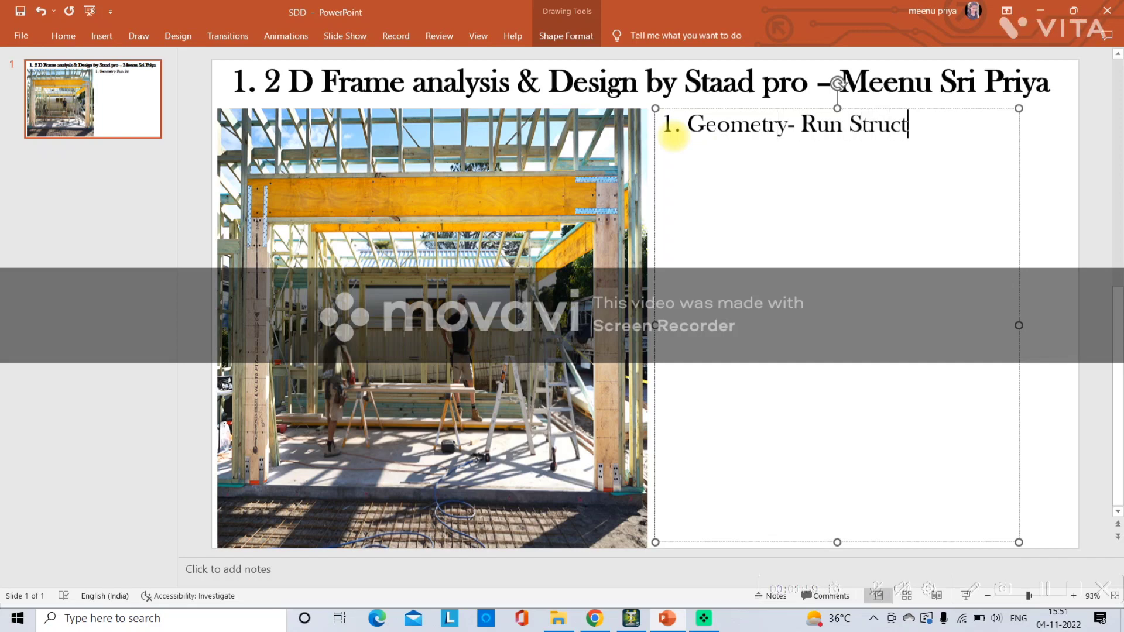
{"action": "type", "text": "ure Wiza"}
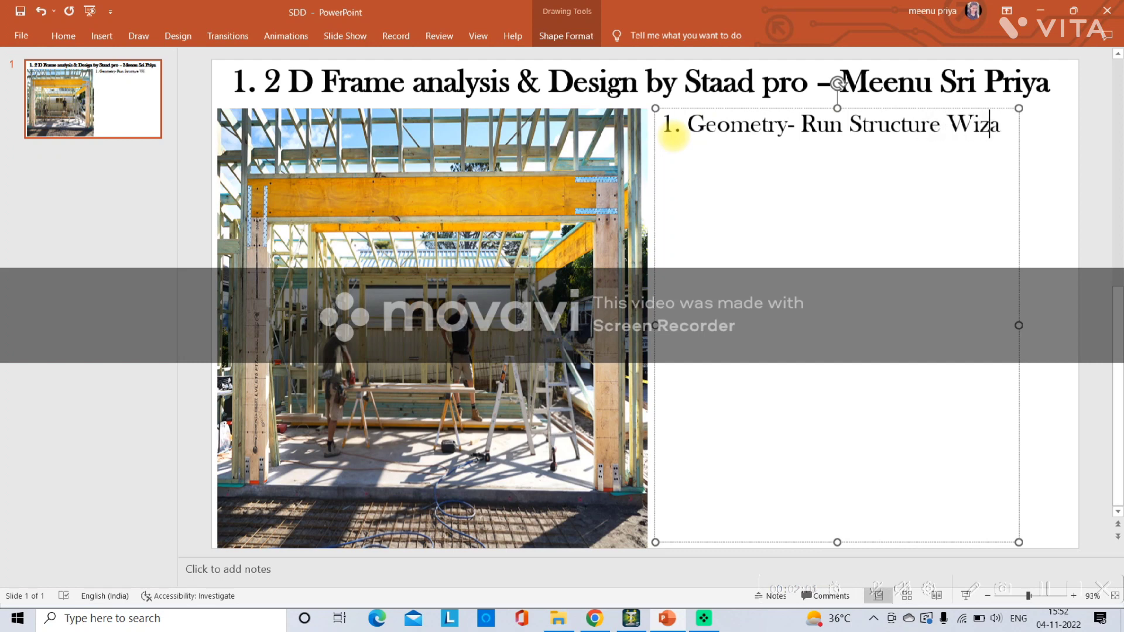
{"action": "type", "text": "rd"}
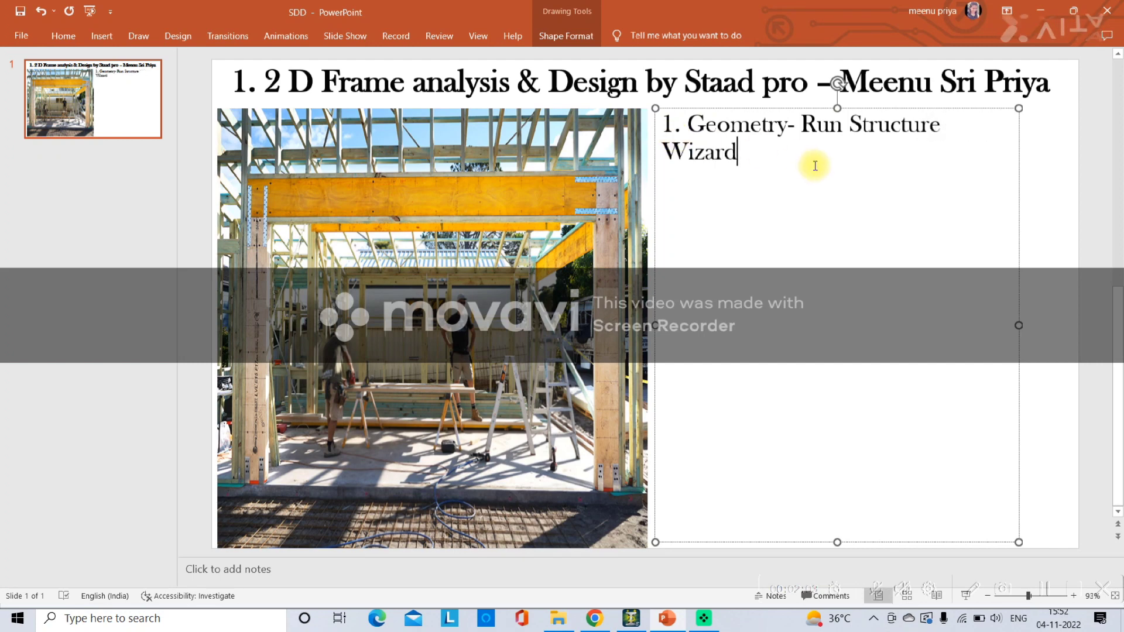
- Reduce "Run Structure Wizard" to 24 pt and append "-Bay Frame" to it
{"action": "left_click_drag", "start_coordinate": [815, 159], "coordinate": [806, 125]}
{"action": "key", "text": "ctrl+shift+comma"}
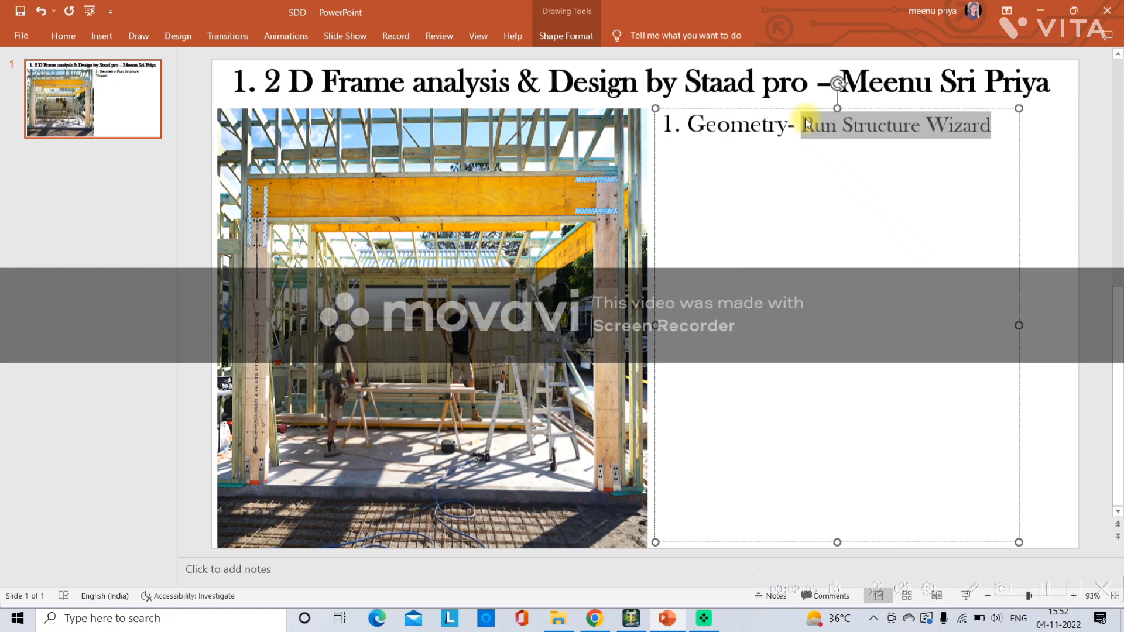
{"action": "left_click", "coordinate": [995, 124]}
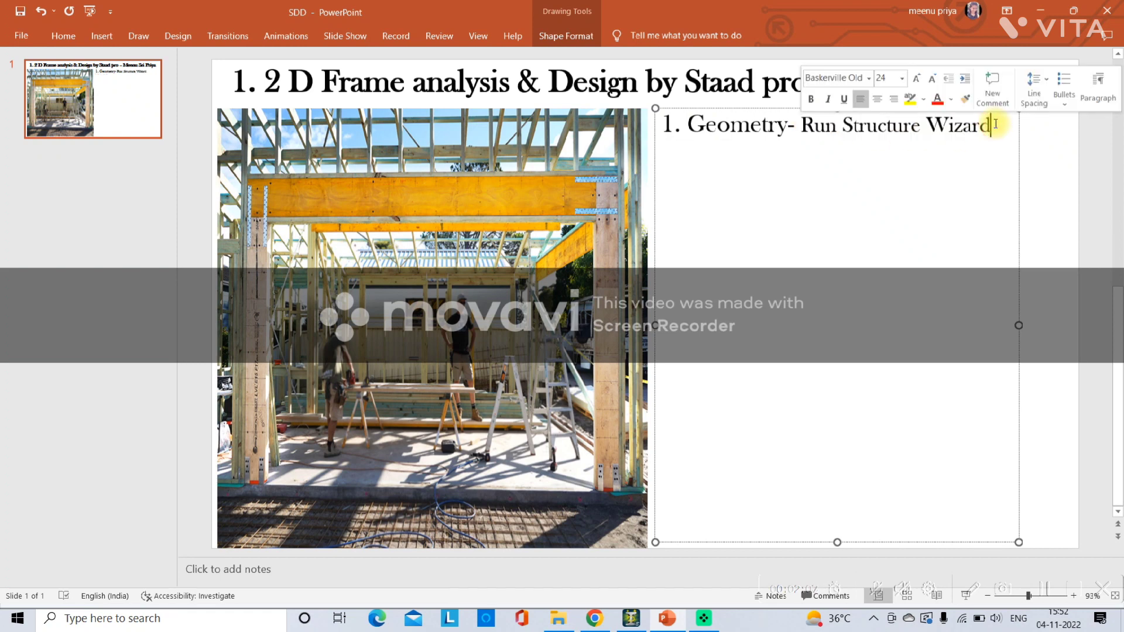
{"action": "type", "text": "-Bay Frame"}
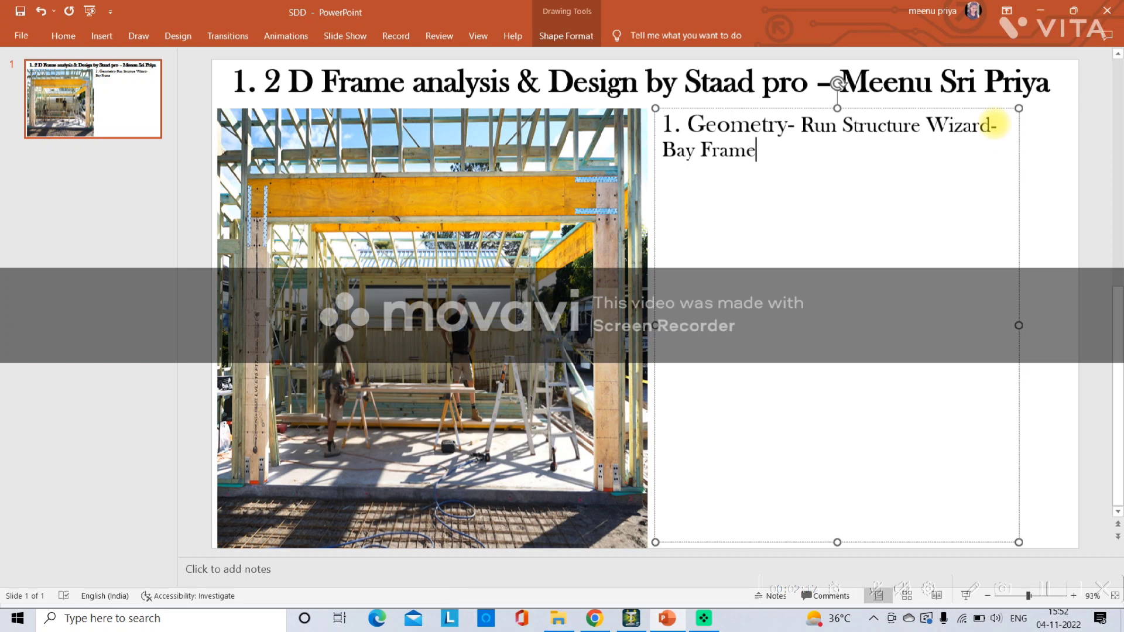
- Widen the text box towards the slide's right edge and shrink "Run Structure Wizard-Bay Frame" by one font size
{"action": "left_click", "coordinate": [1022, 326]}
{"action": "left_click_drag", "start_coordinate": [1018, 325], "coordinate": [1073, 325]}
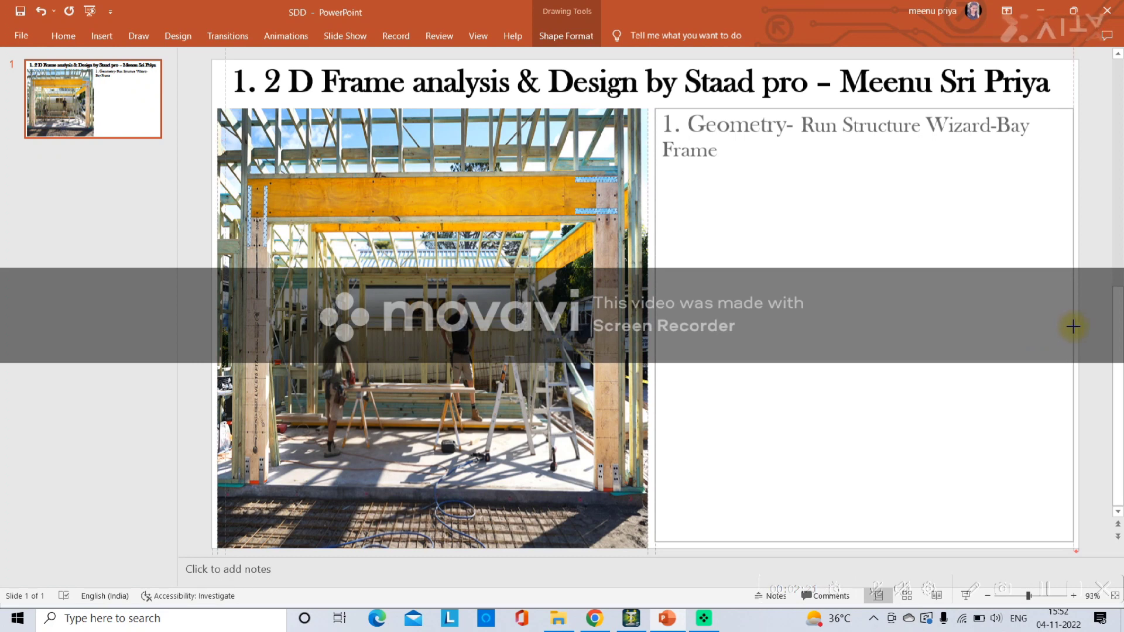
{"action": "left_click_drag", "start_coordinate": [824, 153], "coordinate": [810, 129]}
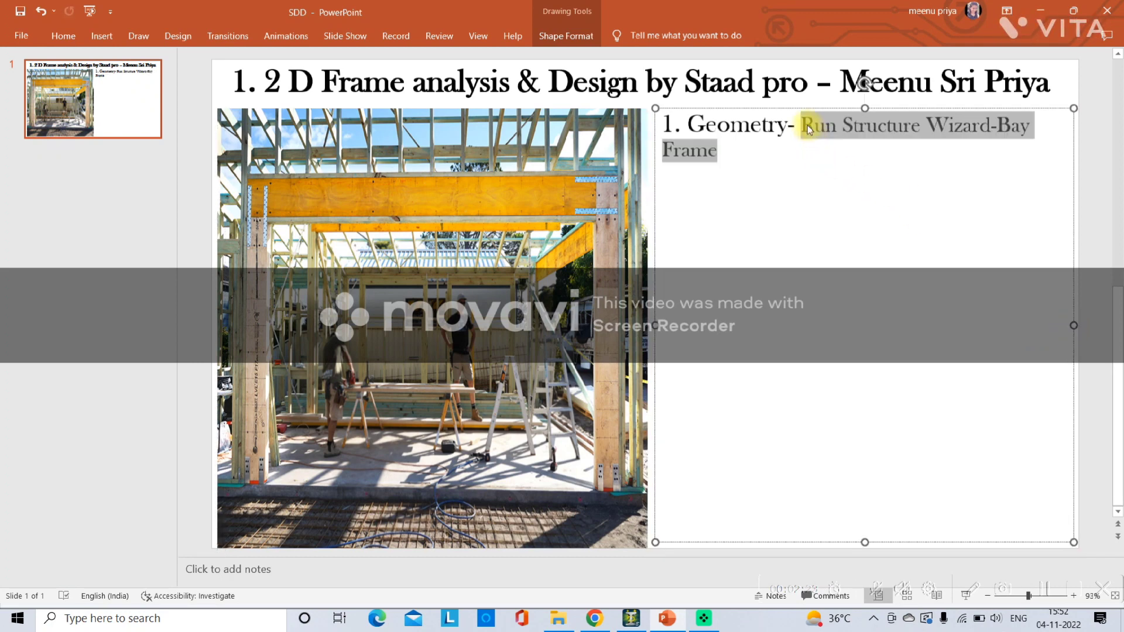
{"action": "key", "text": "ctrl+shift+less"}
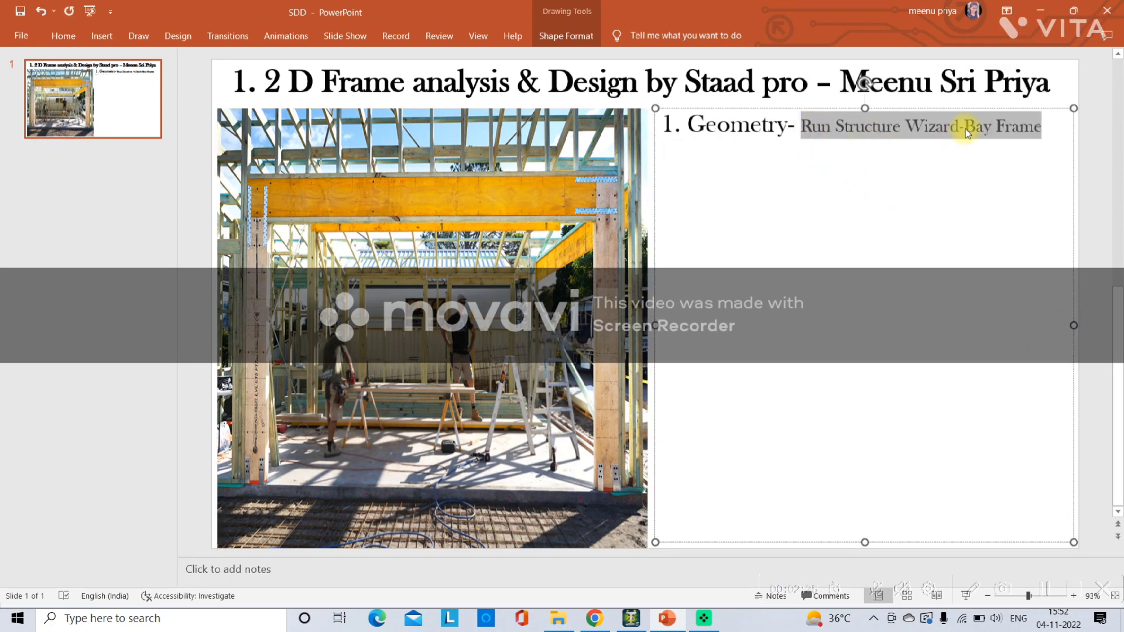
- Make the "1. Geometry-" heading bold and start a second numbered point below it
{"action": "left_click_drag", "start_coordinate": [801, 126], "coordinate": [662, 126]}
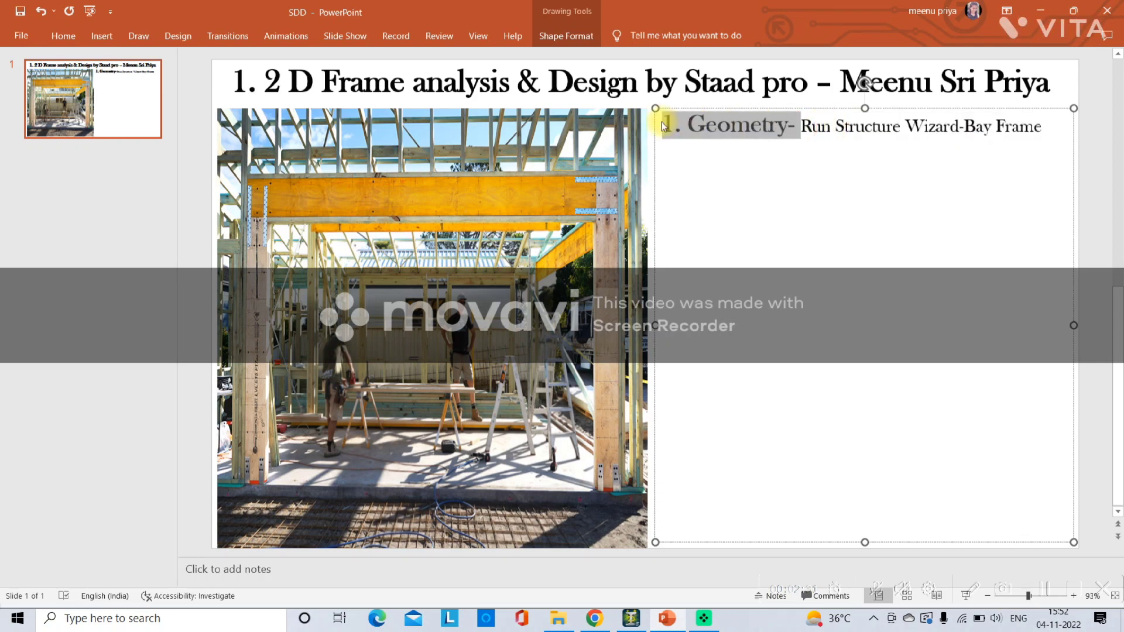
{"action": "left_click", "coordinate": [1045, 126]}
{"action": "key", "text": "Return"}
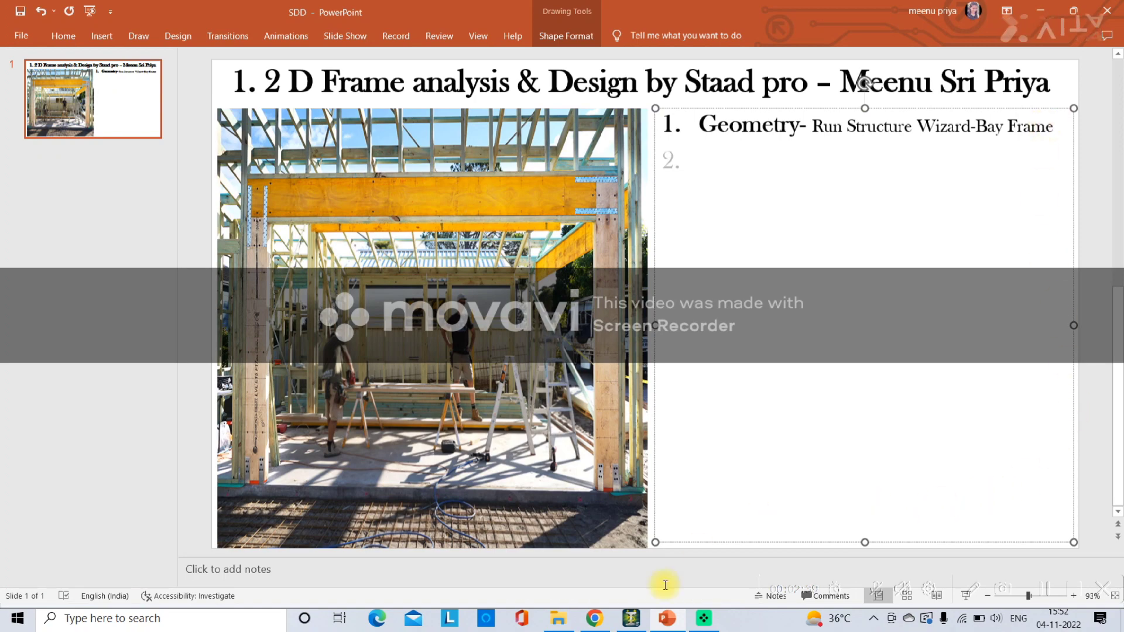
- Switch to STAAD.Pro and define a rectangular concrete section property with YD 0.35 m and ZD 0.45 m
{"action": "left_click", "coordinate": [631, 621]}
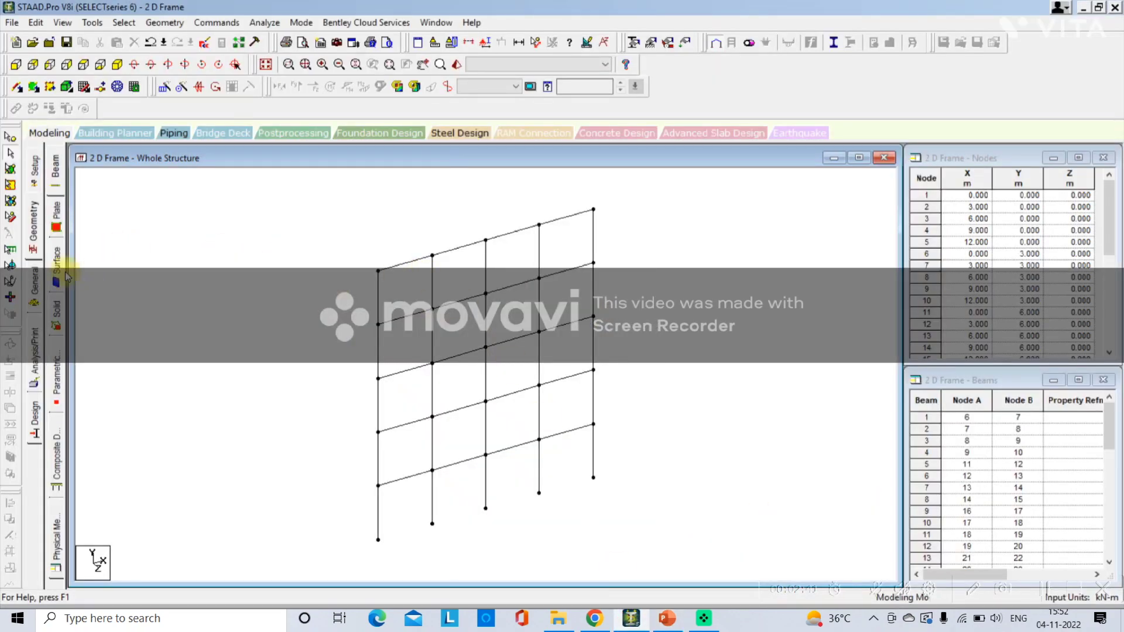
{"action": "left_click", "coordinate": [35, 288]}
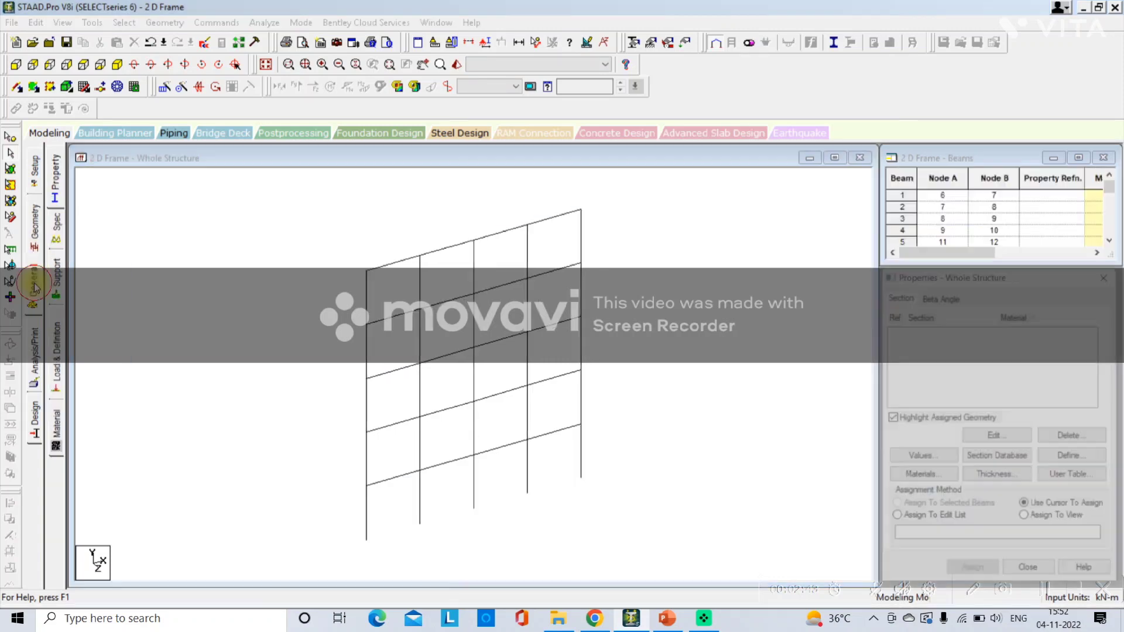
{"action": "left_click", "coordinate": [55, 171]}
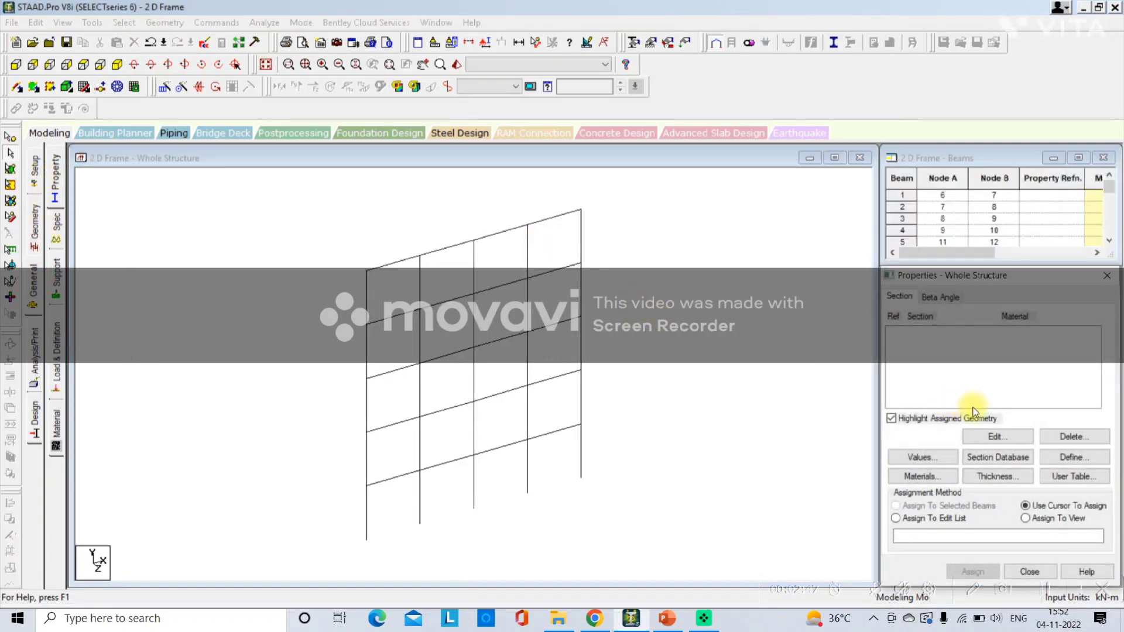
{"action": "left_click", "coordinate": [1065, 458]}
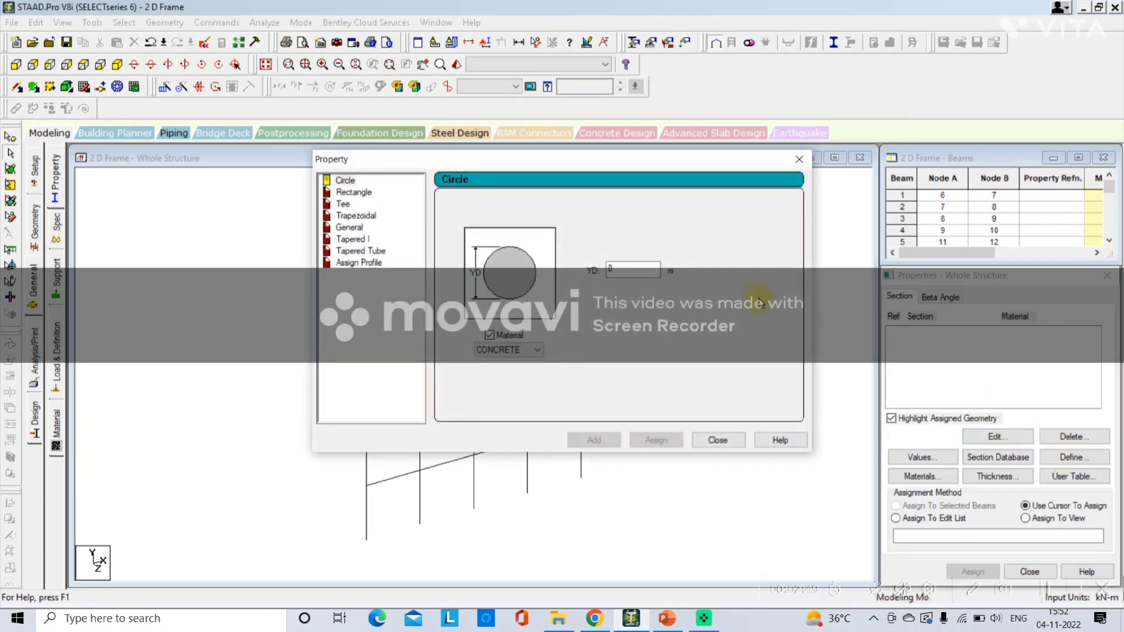
{"action": "left_click", "coordinate": [355, 194]}
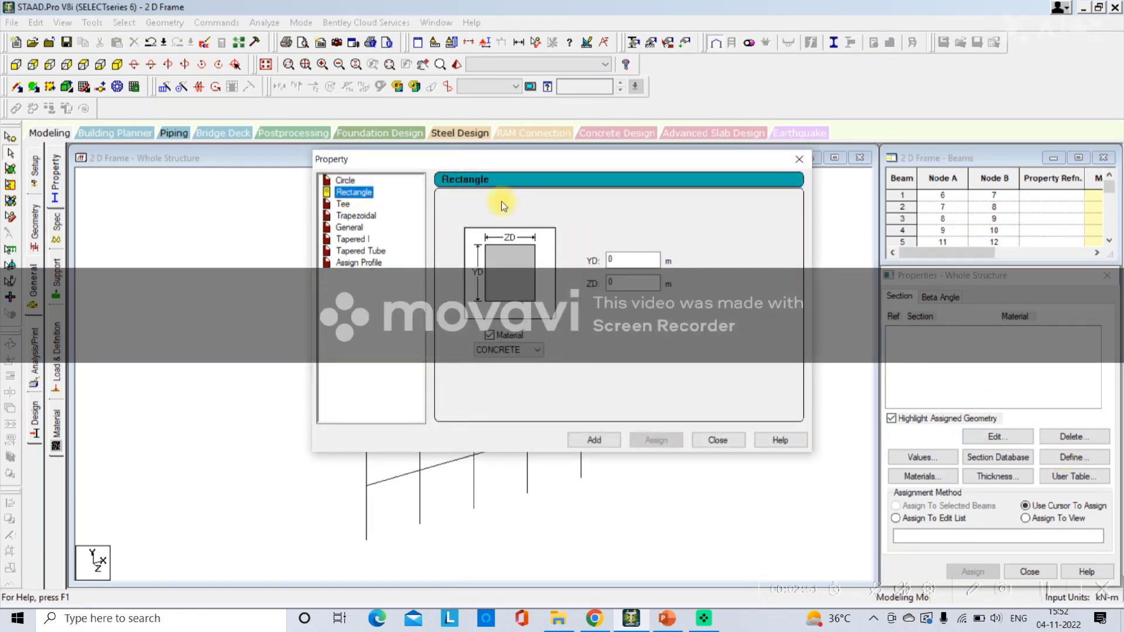
{"action": "left_click", "coordinate": [639, 260]}
{"action": "type", "text": "."}
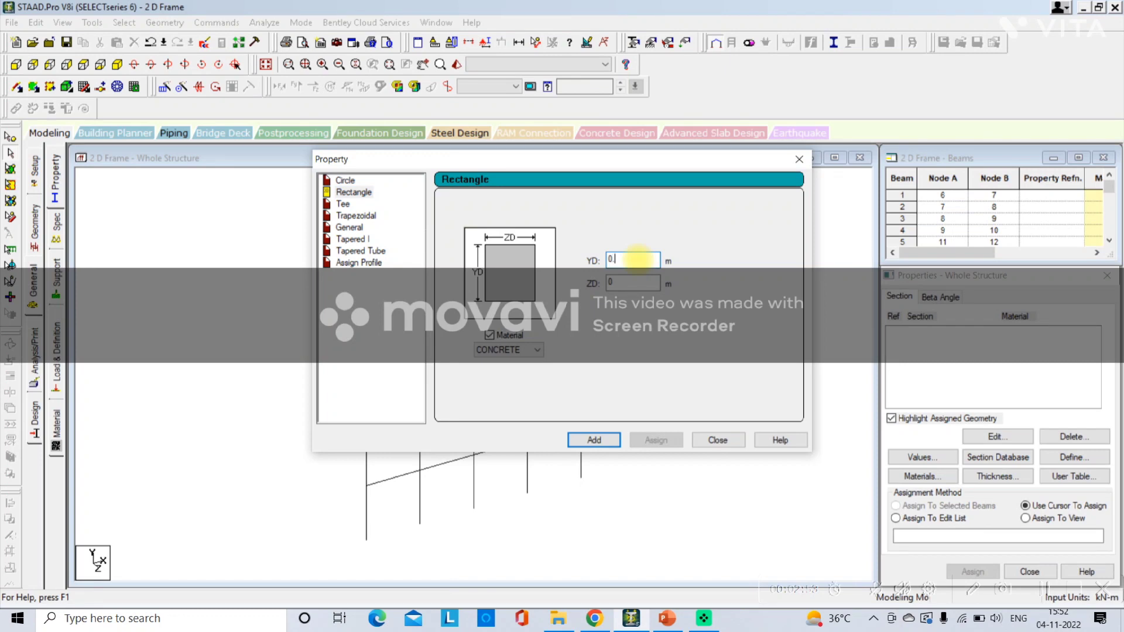
{"action": "type", "text": "35"}
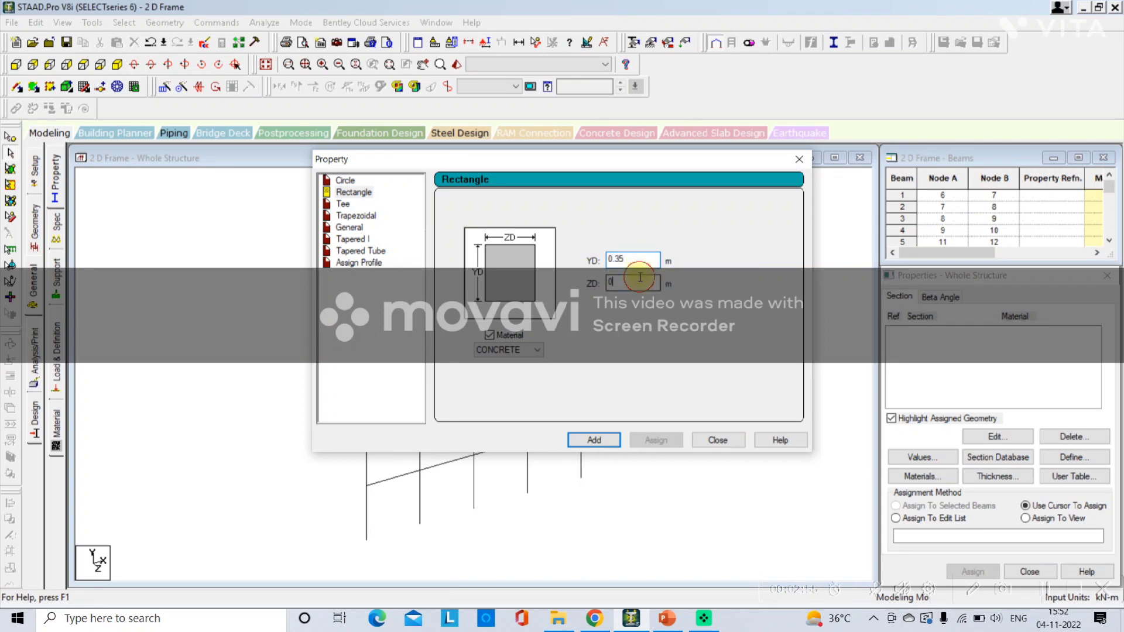
{"action": "left_click", "coordinate": [640, 278]}
{"action": "type", "text": ".45"}
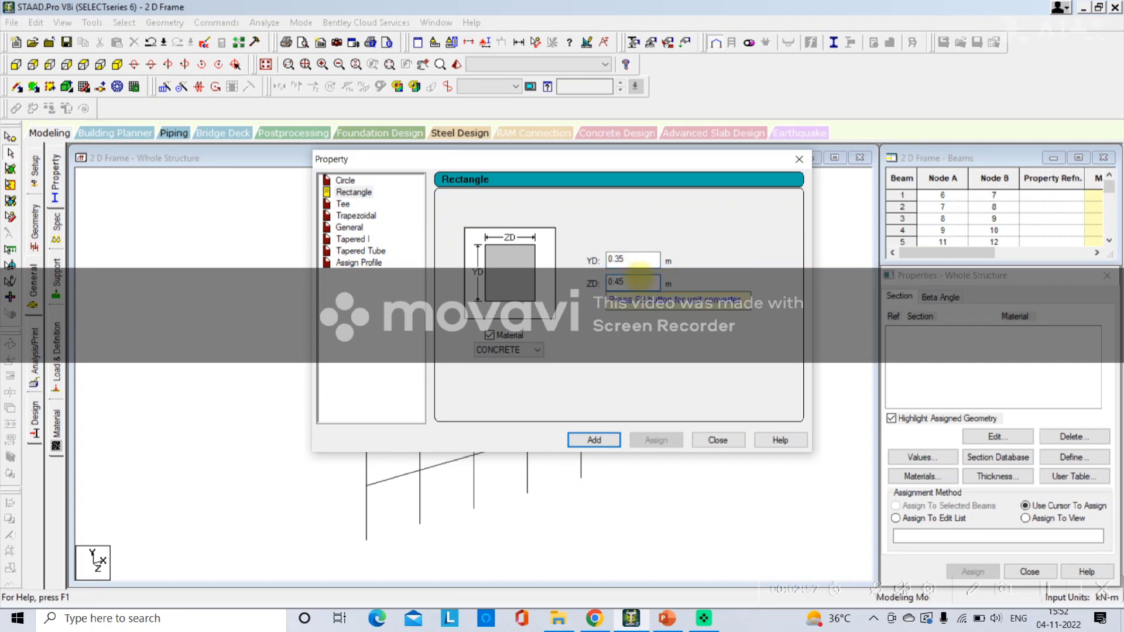
{"action": "left_click", "coordinate": [593, 439]}
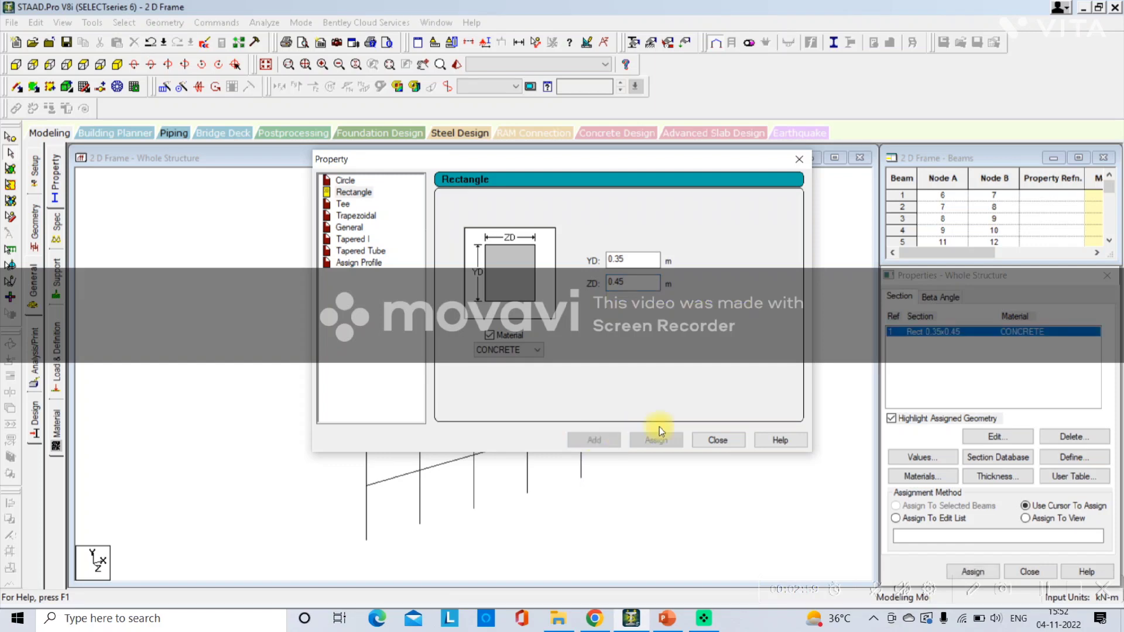
{"action": "left_click", "coordinate": [717, 440]}
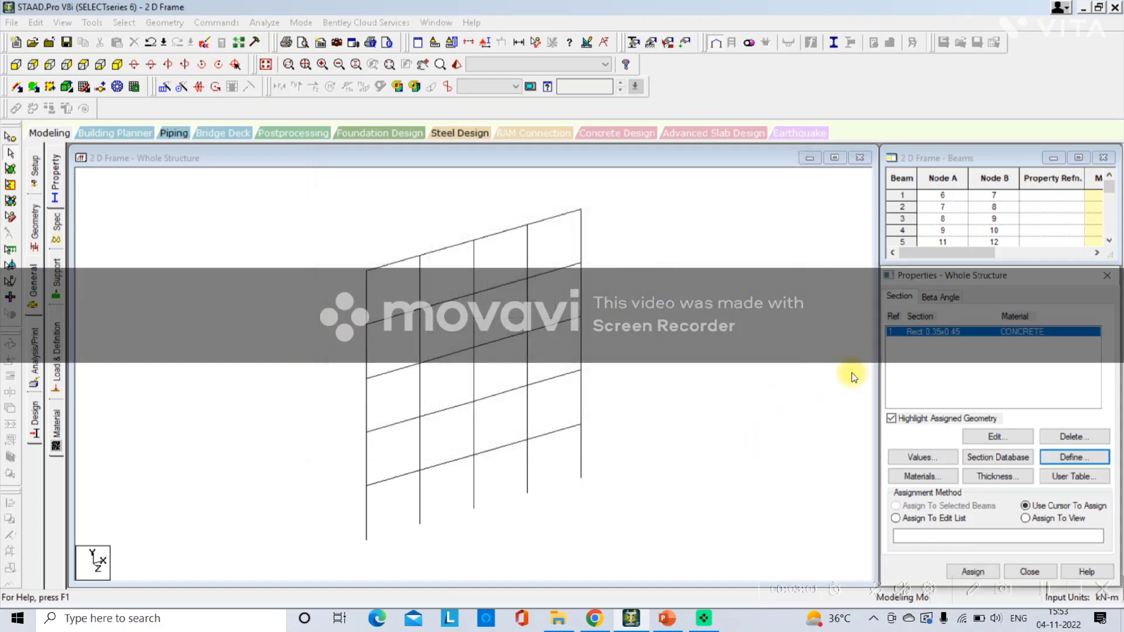
- Assign the Rect 0.35x0.45 concrete section to all members of the frame using Assign To View
{"action": "left_click", "coordinate": [918, 332]}
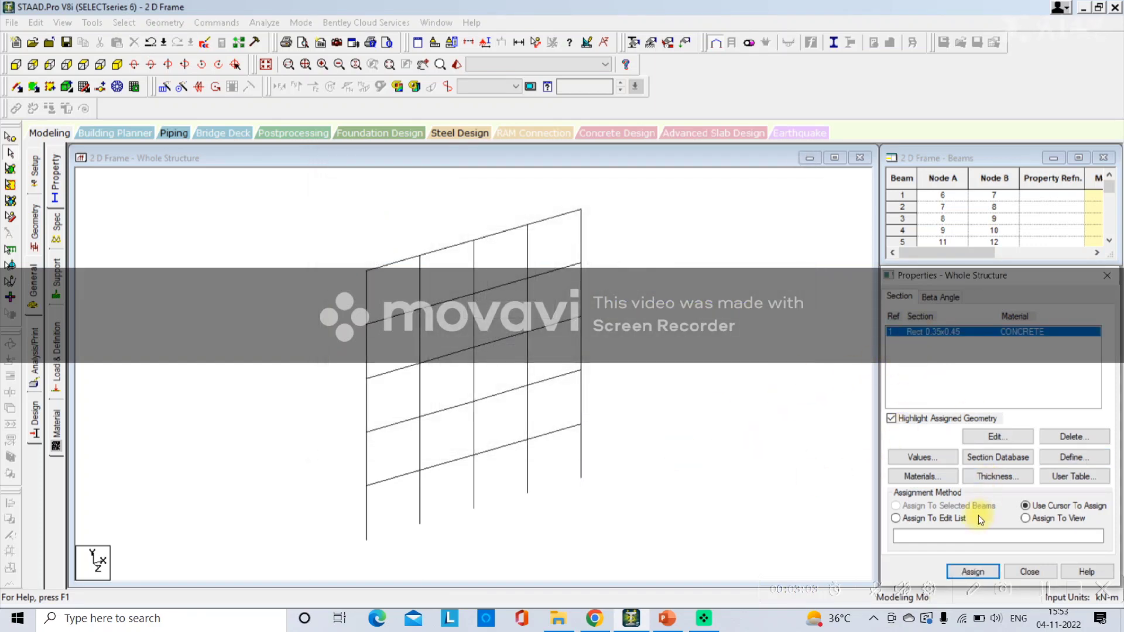
{"action": "left_click", "coordinate": [1032, 521]}
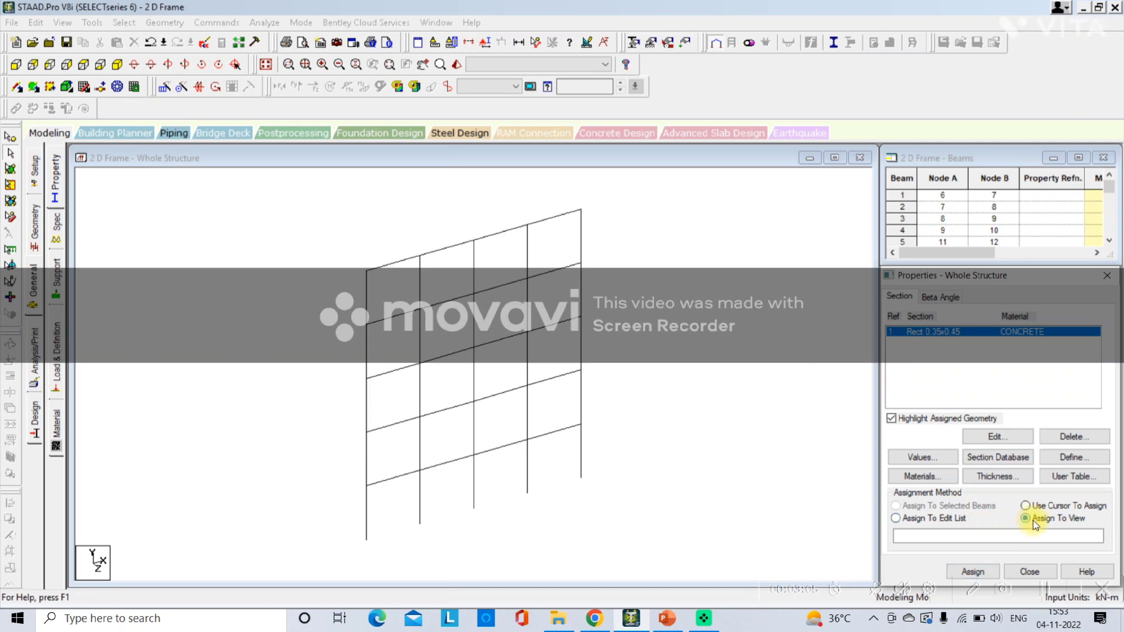
{"action": "left_click", "coordinate": [981, 568]}
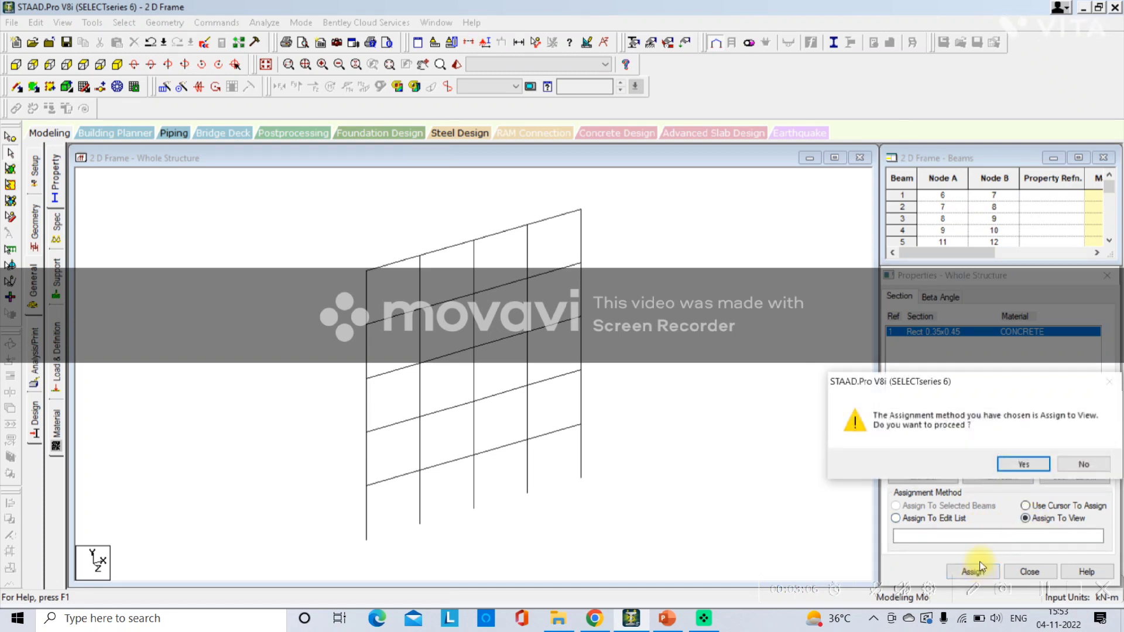
{"action": "left_click", "coordinate": [1023, 464]}
{"action": "left_click", "coordinate": [774, 321]}
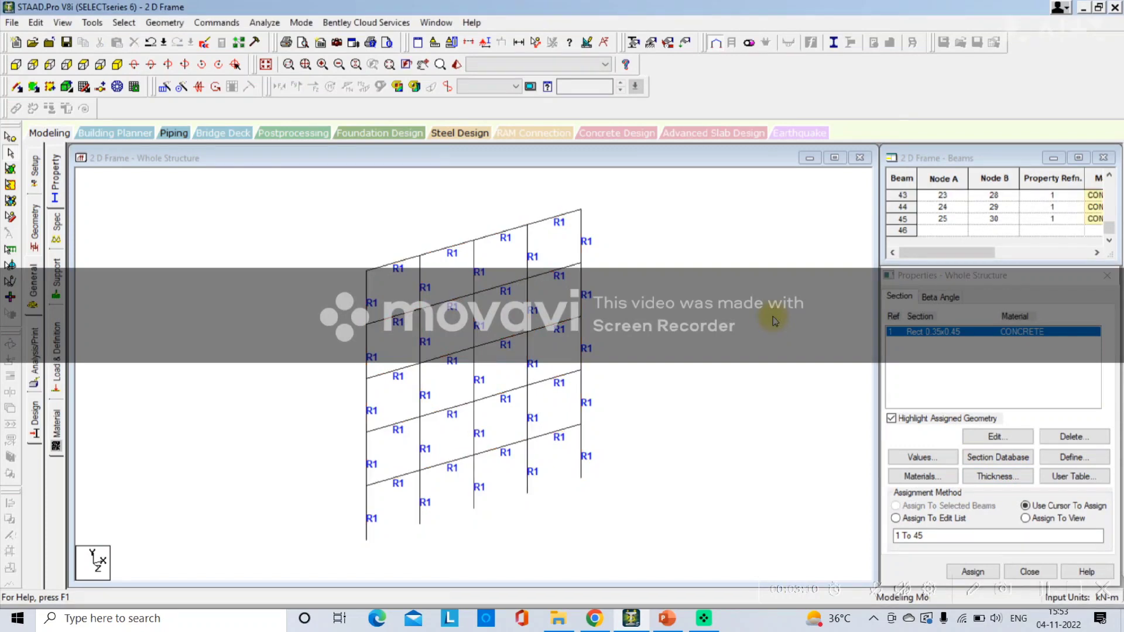
- Inspect the frame with its assigned sections in a 3D rendered view, rotating the model, and close the view
{"action": "right_click", "coordinate": [688, 336]}
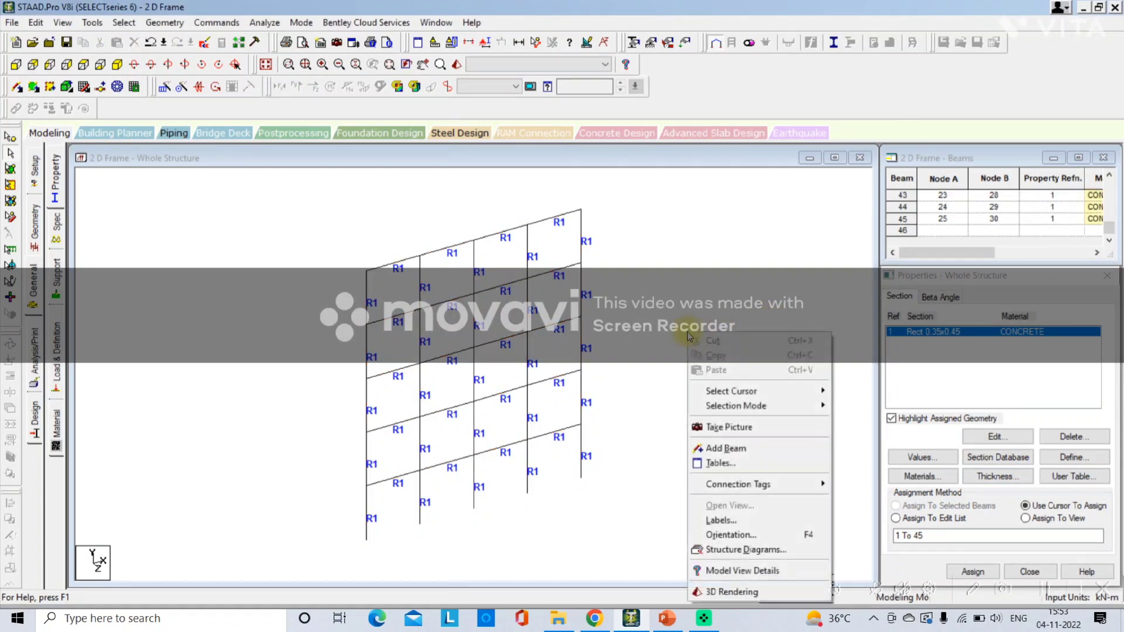
{"action": "left_click", "coordinate": [726, 592]}
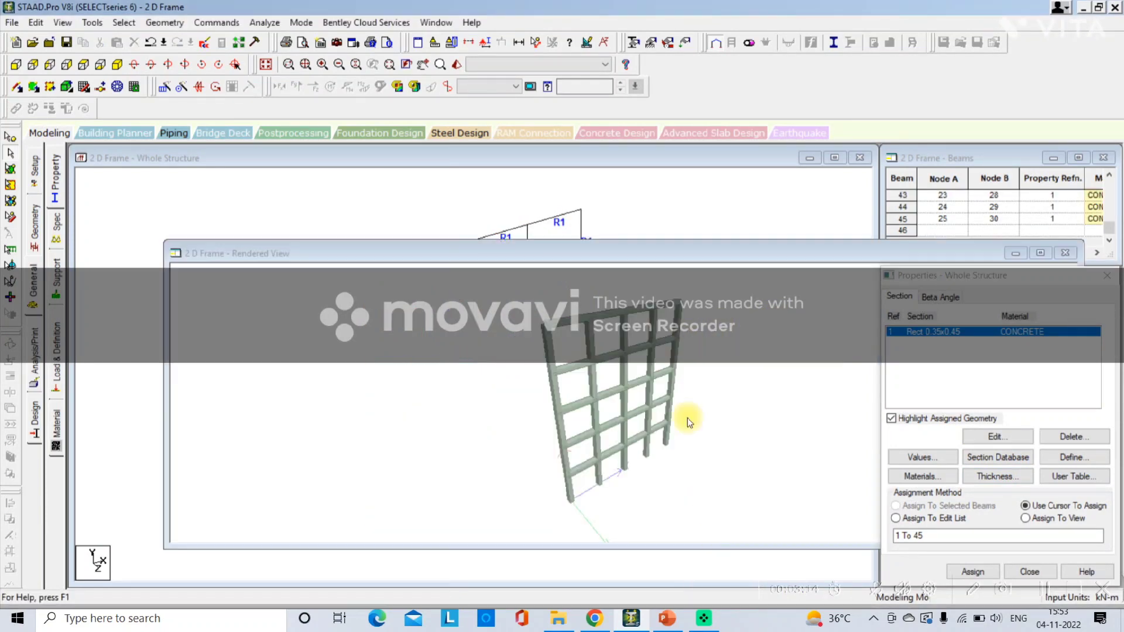
{"action": "scroll", "coordinate": [646, 361], "scroll_direction": "up", "scroll_amount": 5}
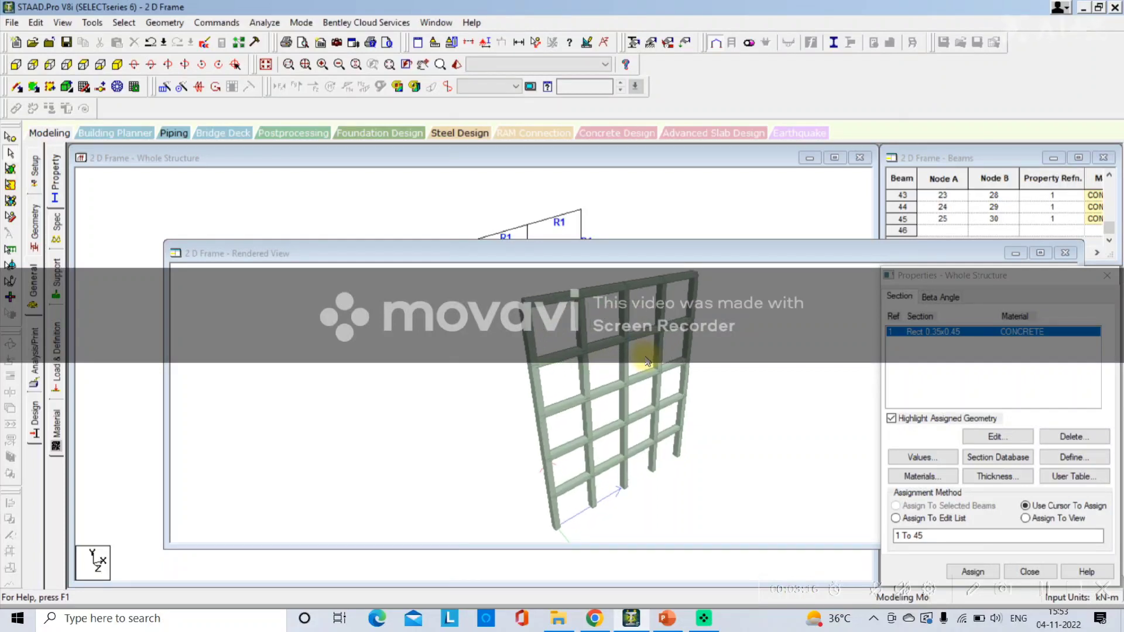
{"action": "left_click_drag", "start_coordinate": [438, 290], "coordinate": [492, 251]}
{"action": "left_click_drag", "start_coordinate": [595, 377], "coordinate": [563, 389]}
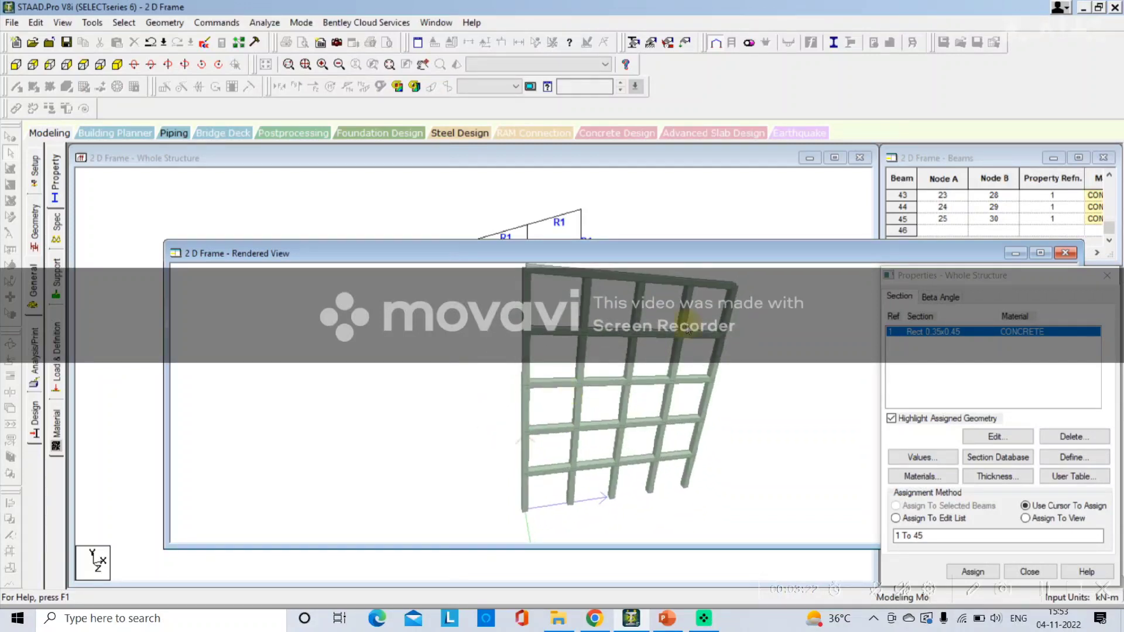
{"action": "left_click", "coordinate": [1073, 257]}
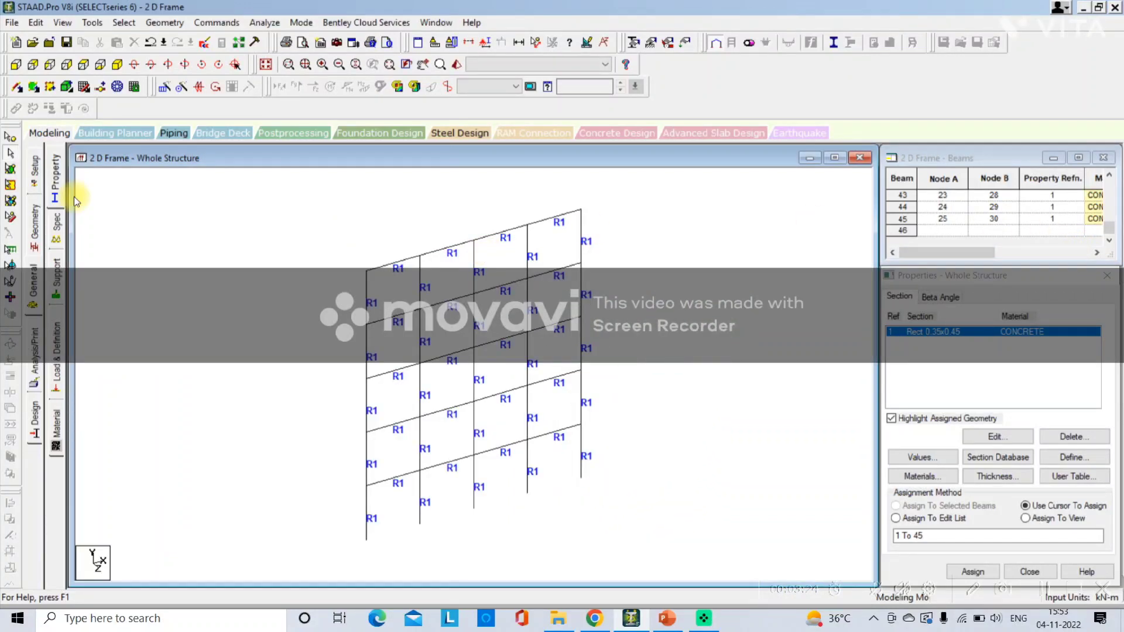
- Switch to the SDD presentation in PowerPoint and write "General-Property-Define-Rectangle-Concrete" as the second numbered point
{"action": "left_click", "coordinate": [667, 618]}
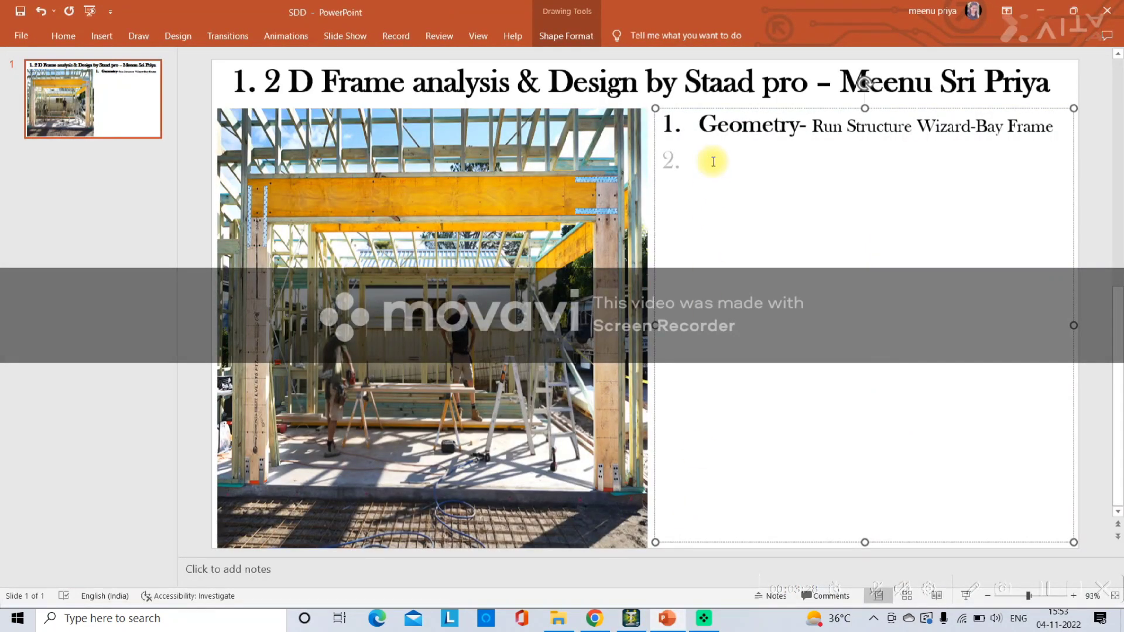
{"action": "type", "text": "Gener"}
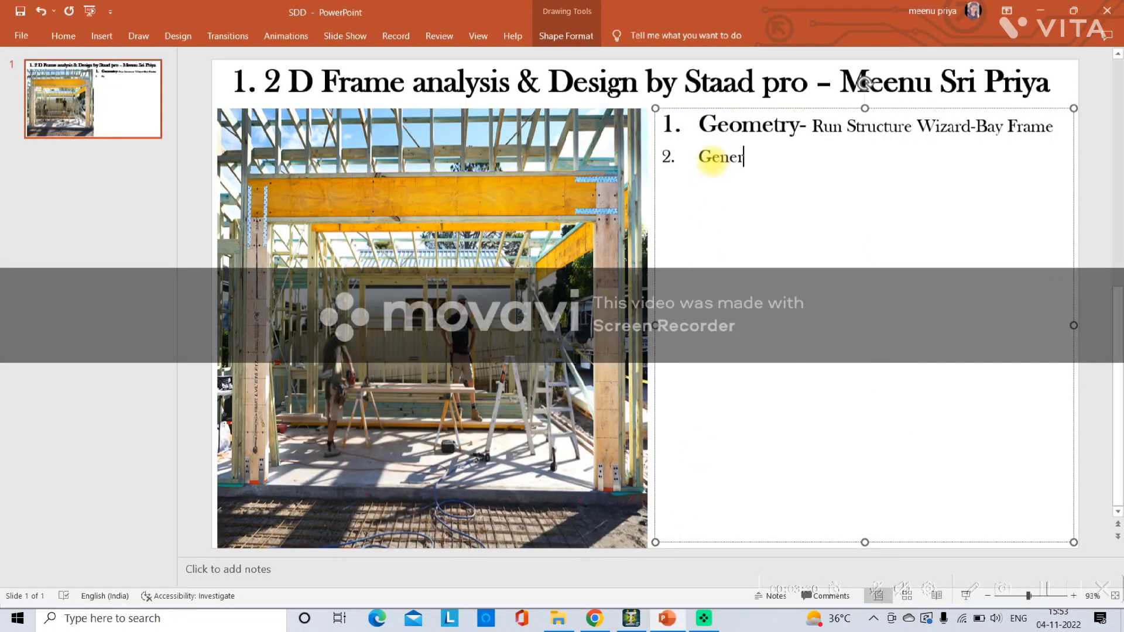
{"action": "type", "text": "al-Property-Define"}
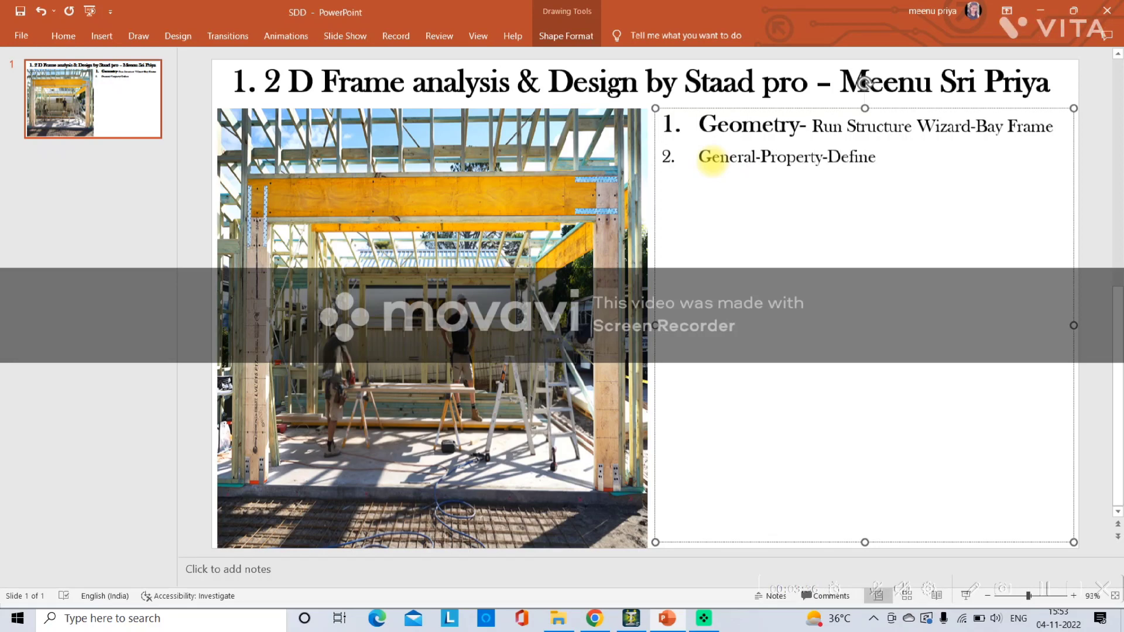
{"action": "type", "text": "-Rectangle"}
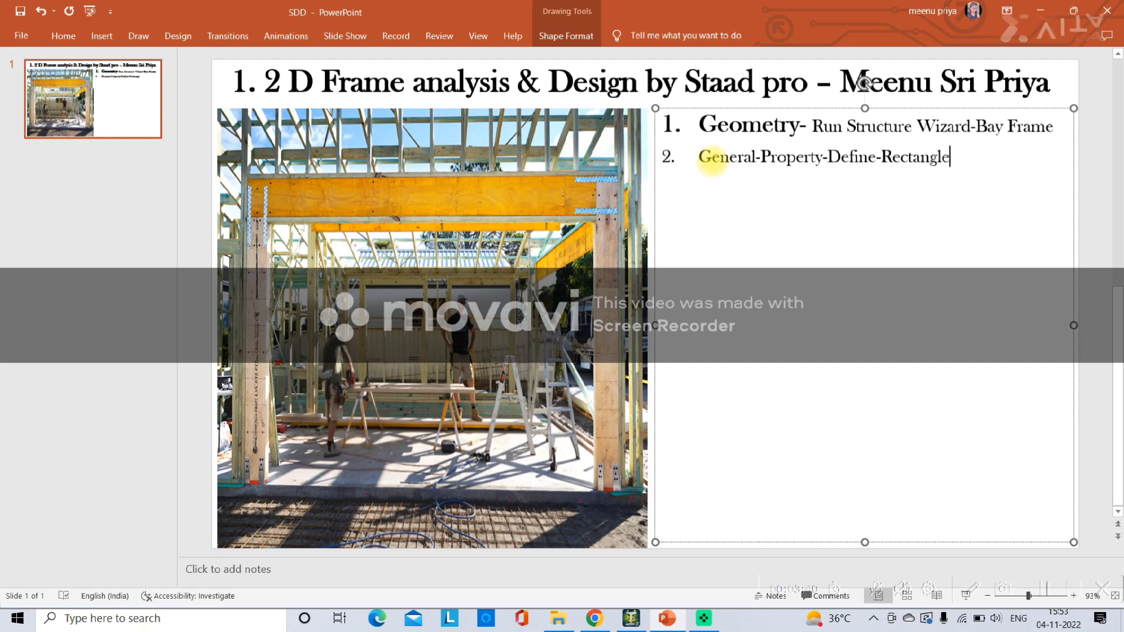
{"action": "type", "text": "-"}
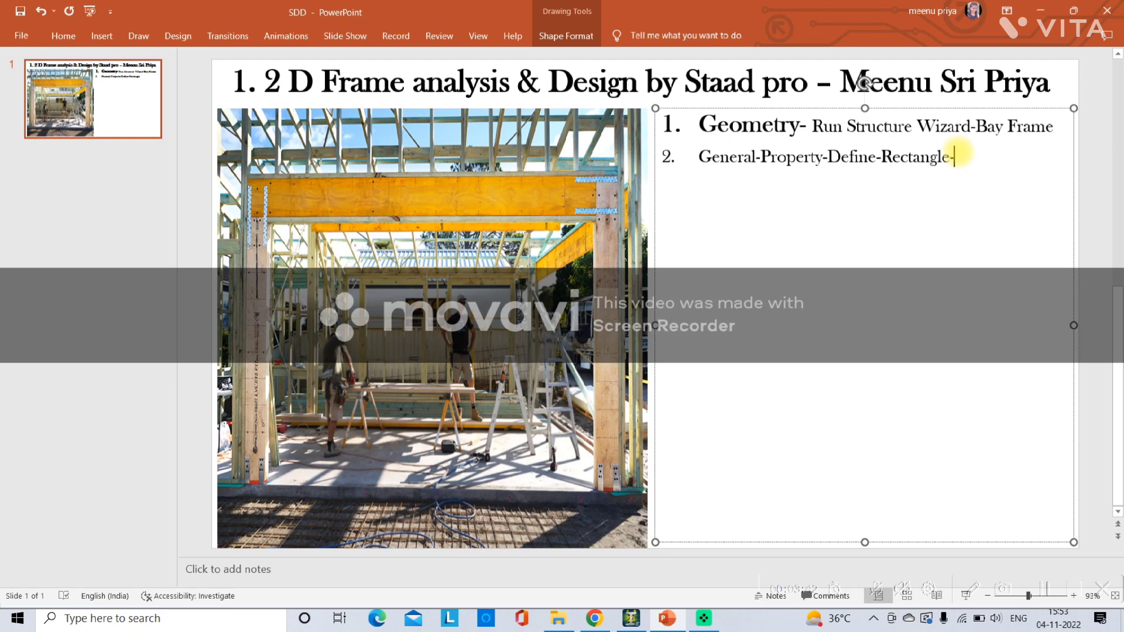
{"action": "type", "text": "Concrete"}
- Enlarge "General-Property" by two font sizes, make it bold, and start a third numbered point below
{"action": "double_click", "coordinate": [1035, 159]}
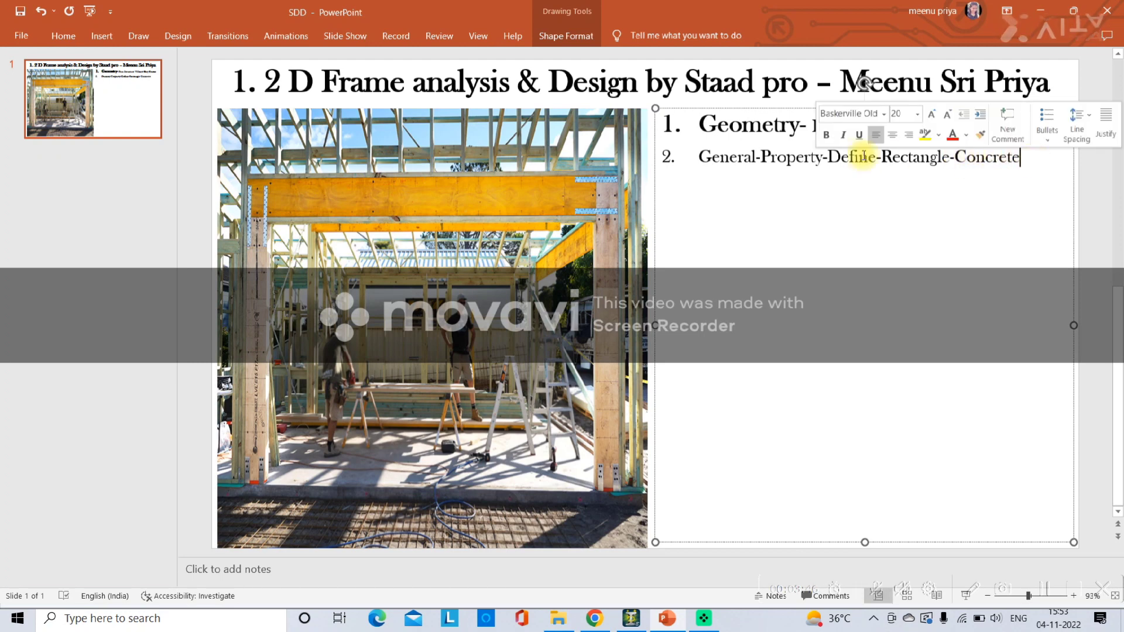
{"action": "left_click_drag", "start_coordinate": [823, 157], "coordinate": [696, 152]}
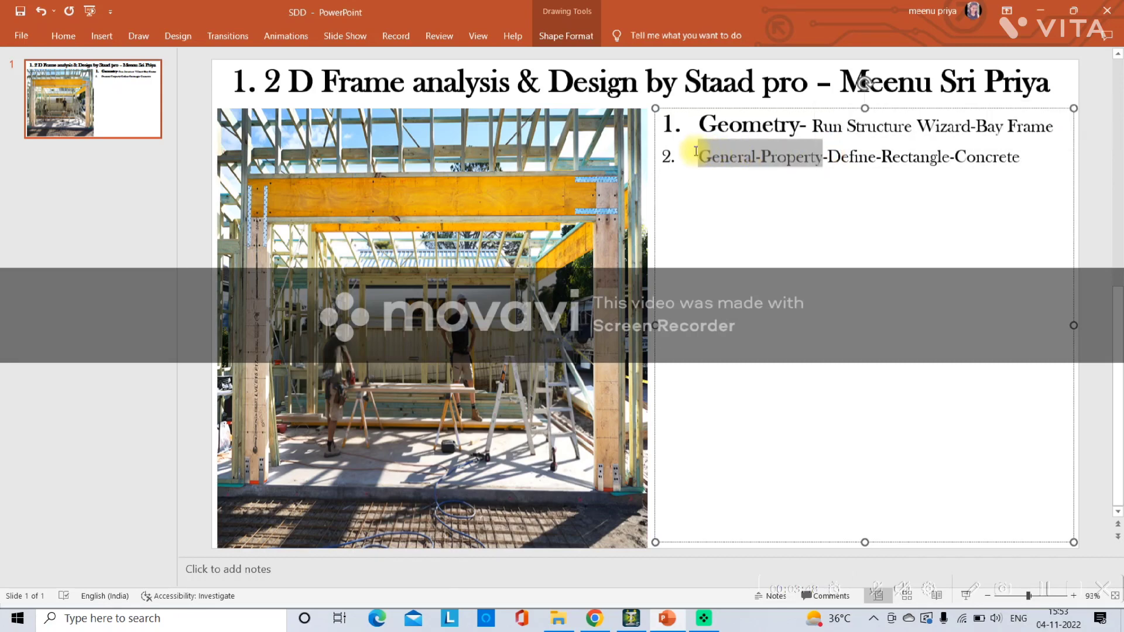
{"action": "key", "text": "ctrl+shift+period"}
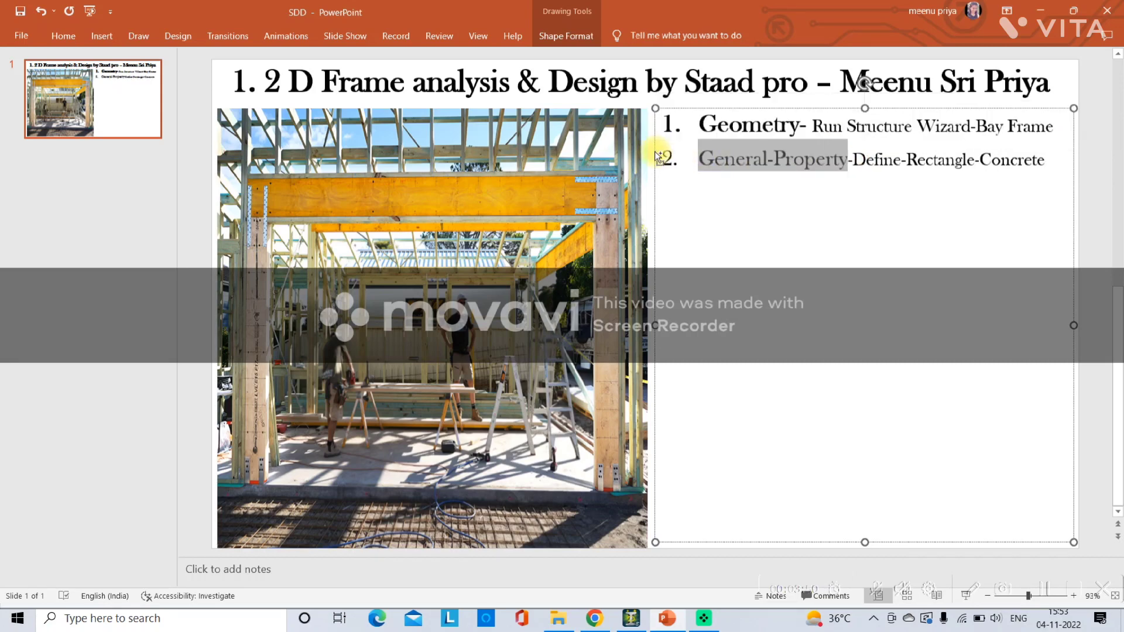
{"action": "key", "text": "ctrl+shift+period"}
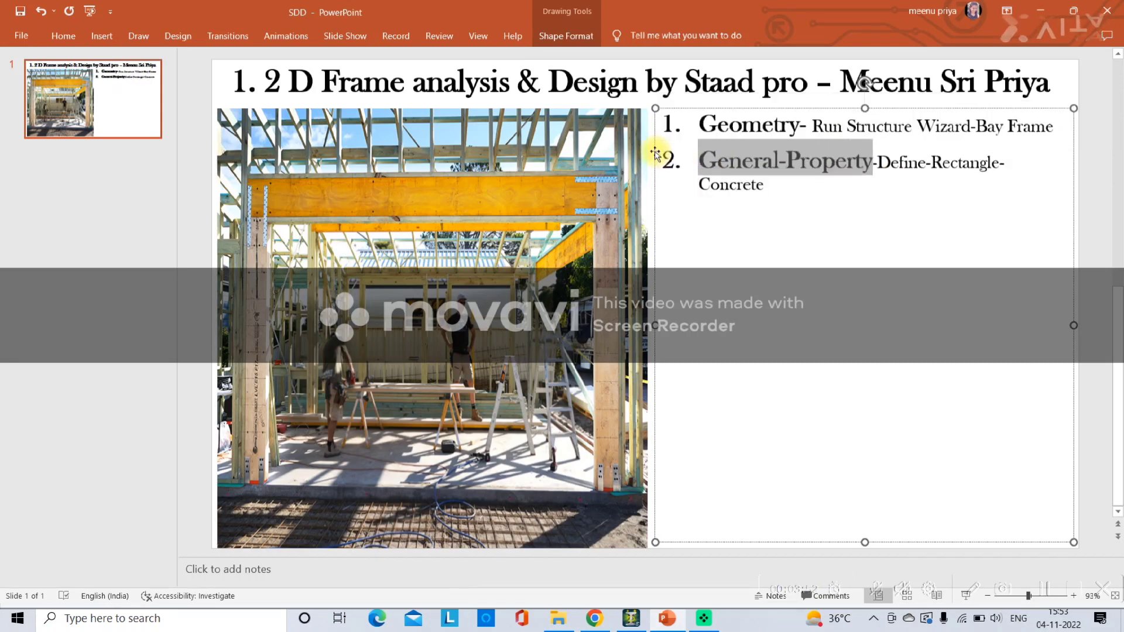
{"action": "left_click", "coordinate": [949, 193]}
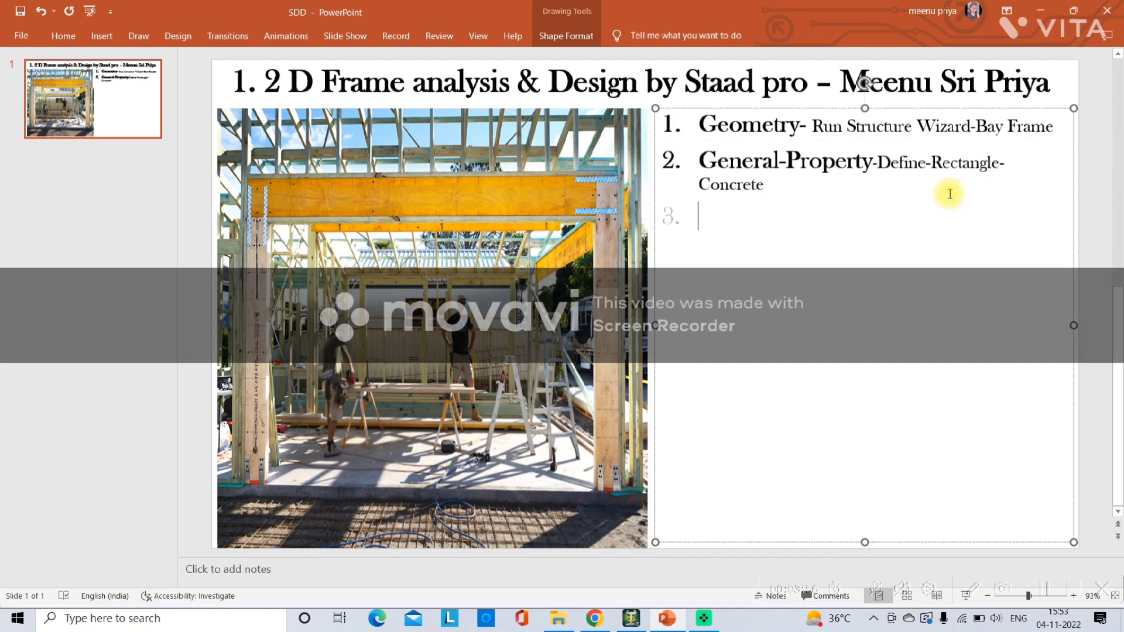
- Switch to STAAD.Pro, create a fixed support for the frame and select it in the supports list for assignment
{"action": "left_click", "coordinate": [630, 620]}
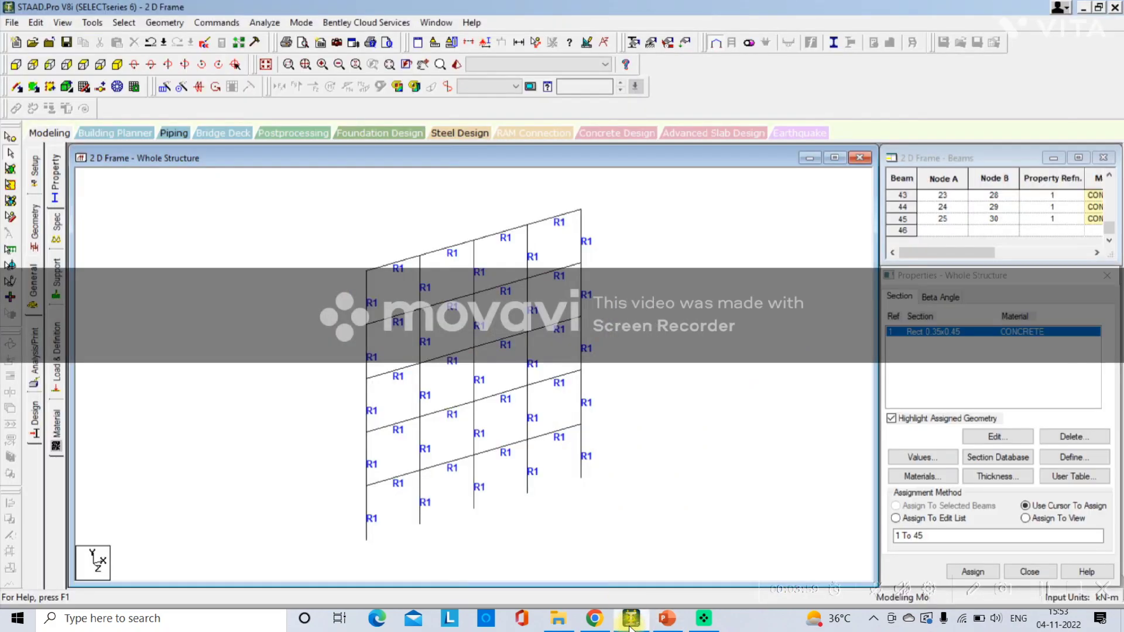
{"action": "left_click", "coordinate": [57, 273]}
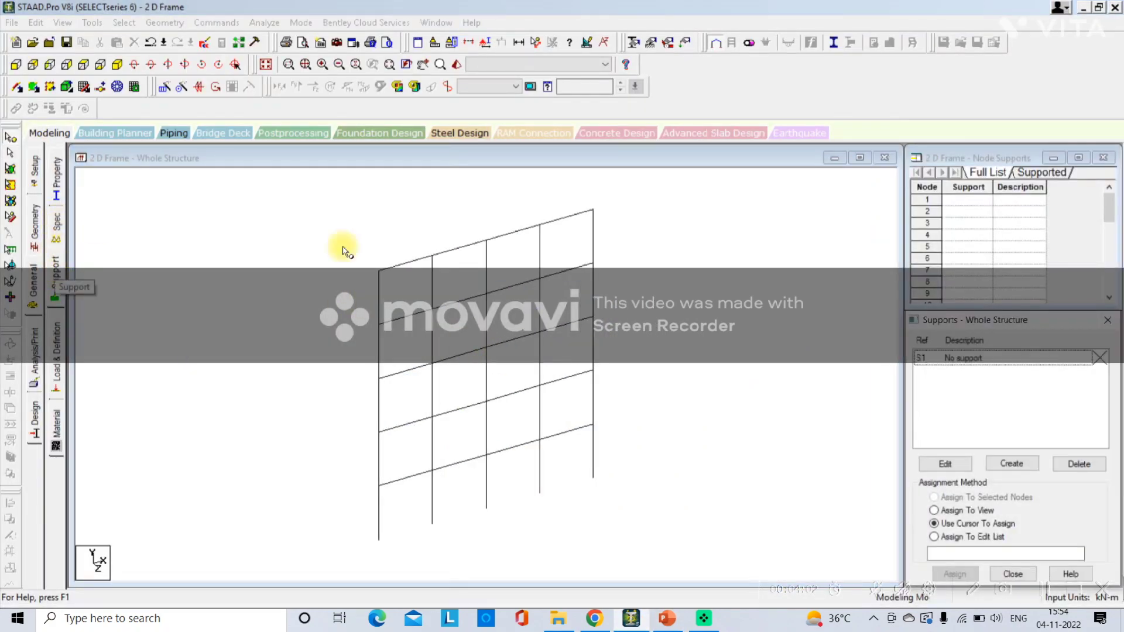
{"action": "left_click", "coordinate": [1020, 464]}
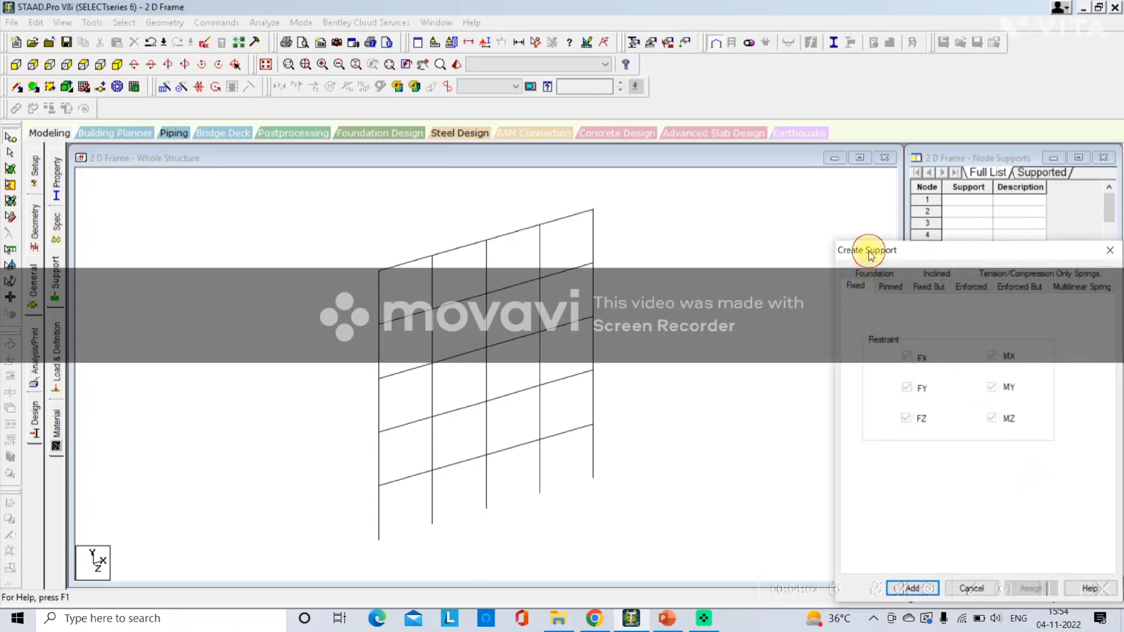
{"action": "left_click_drag", "start_coordinate": [869, 254], "coordinate": [851, 145]}
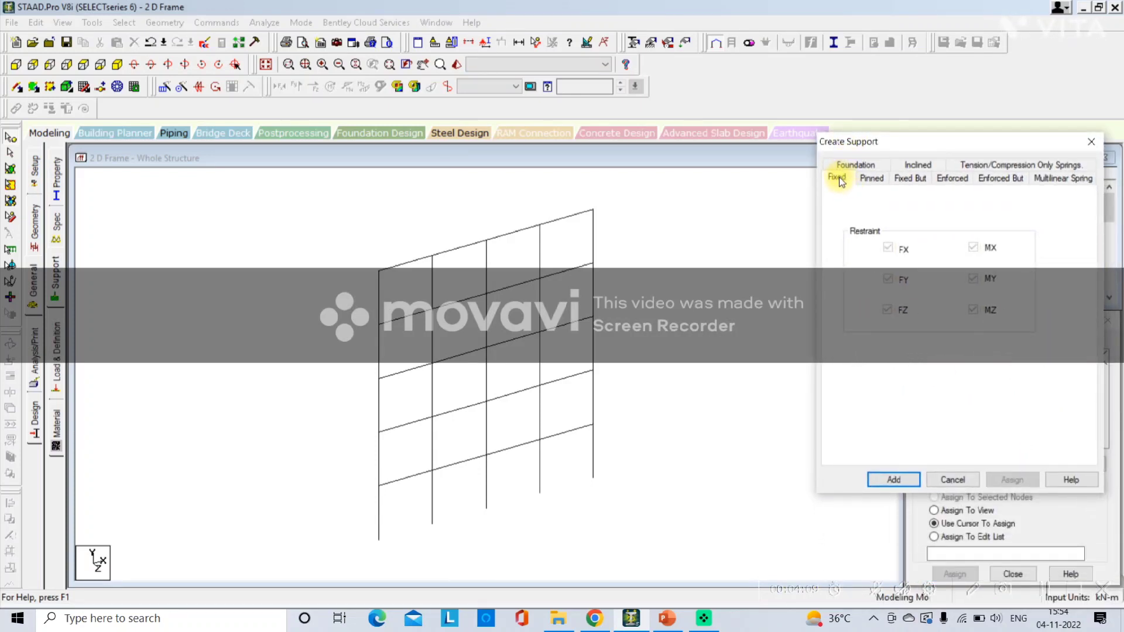
{"action": "left_click", "coordinate": [894, 479]}
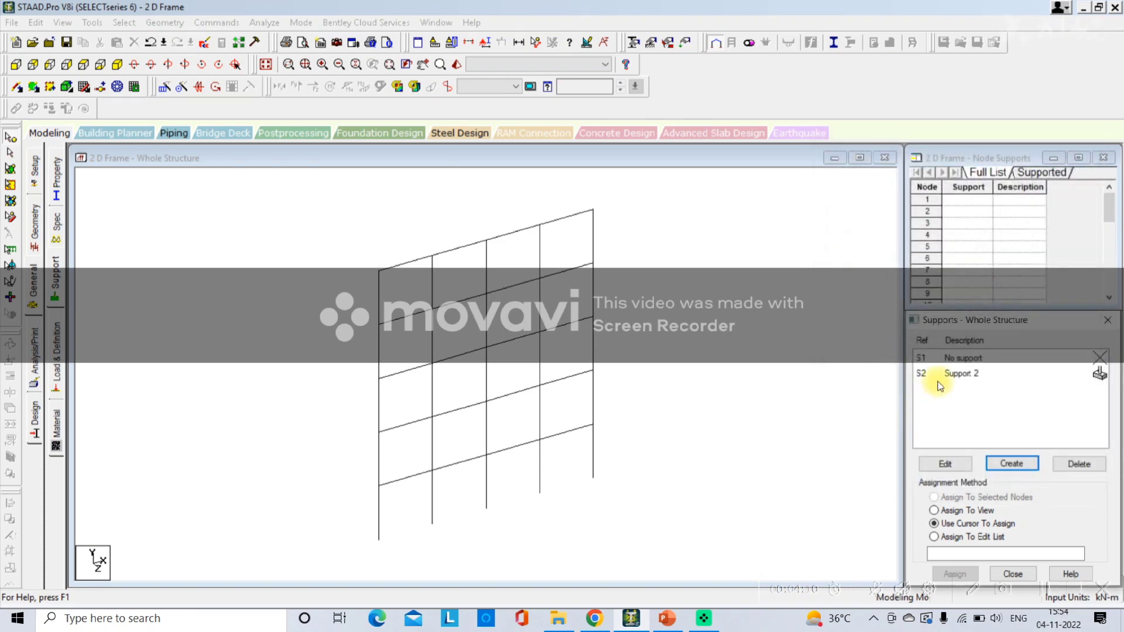
{"action": "left_click", "coordinate": [949, 375]}
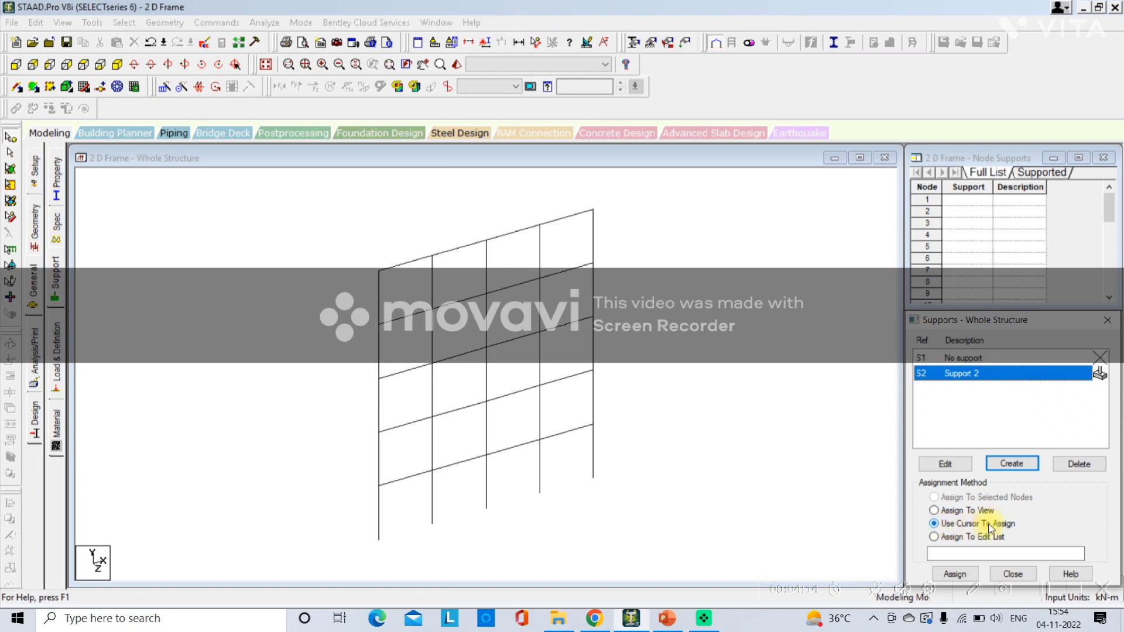
- Assign the fixed support to the base nodes of the frame's columns
{"action": "left_click", "coordinate": [955, 573]}
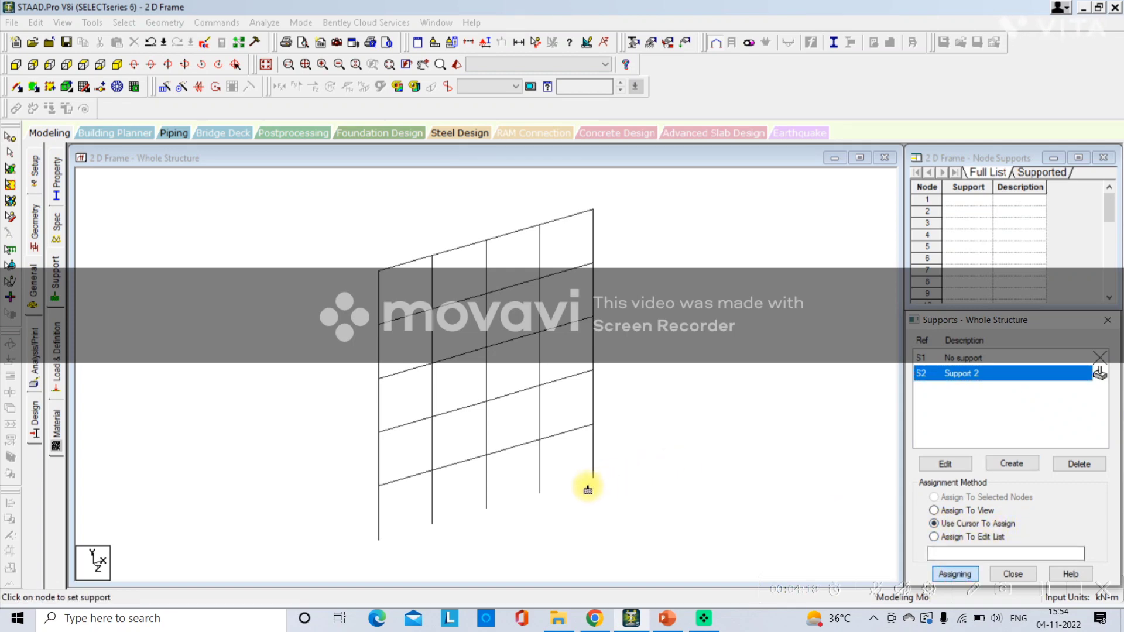
{"action": "left_click", "coordinate": [592, 477]}
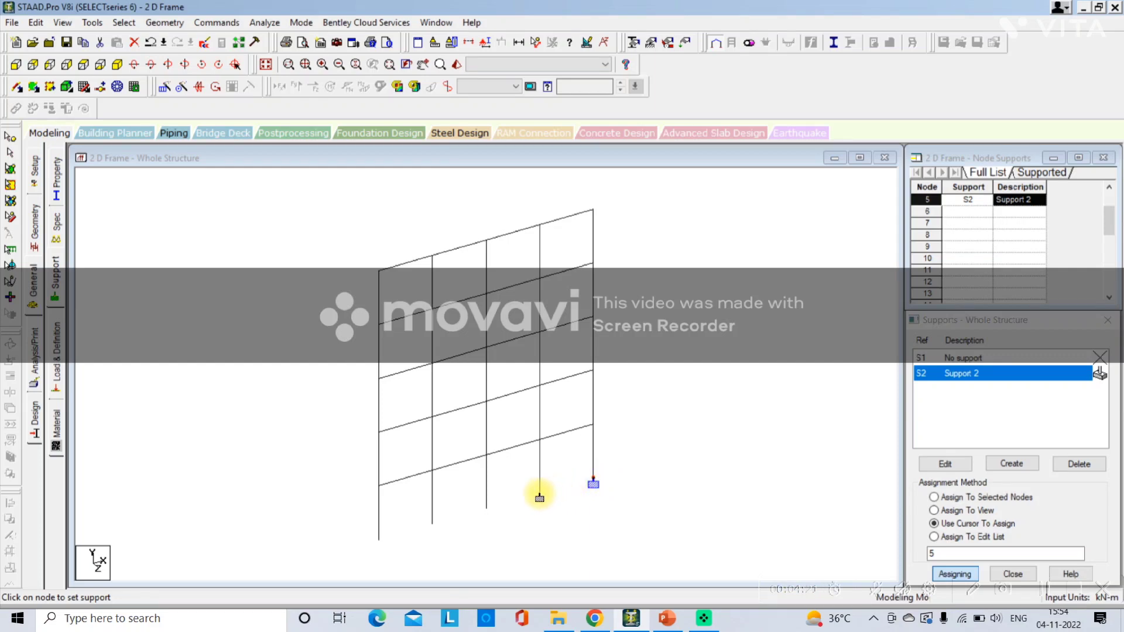
{"action": "left_click", "coordinate": [539, 496]}
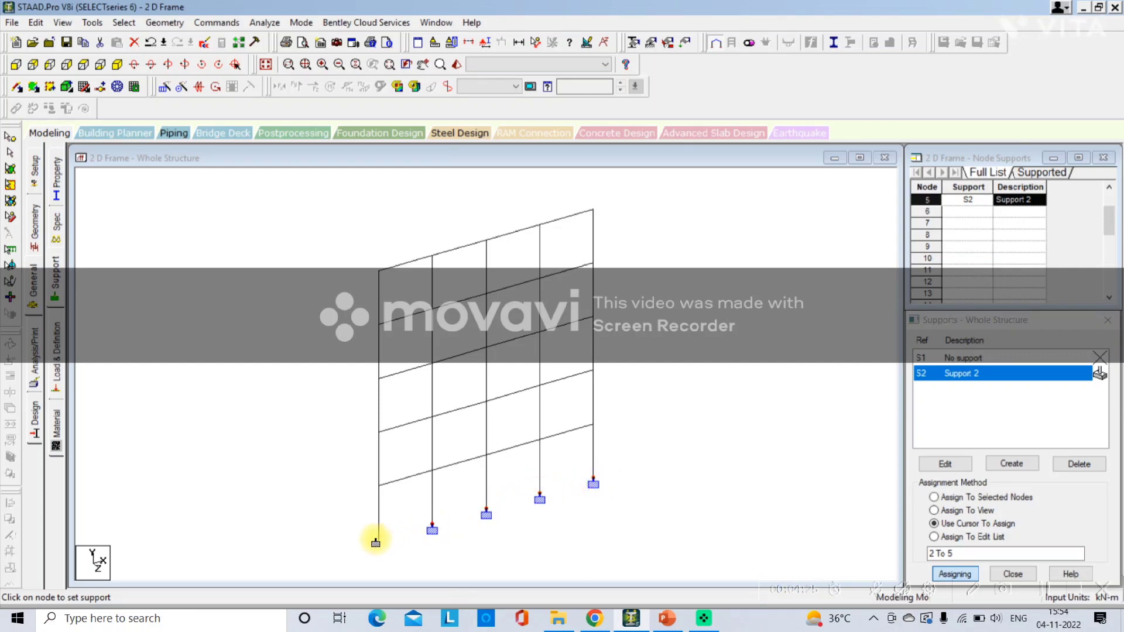
- Switch to the SDD presentation in PowerPoint and write "General-Support-Fixed -Add" as the third numbered point
{"action": "left_click", "coordinate": [667, 620]}
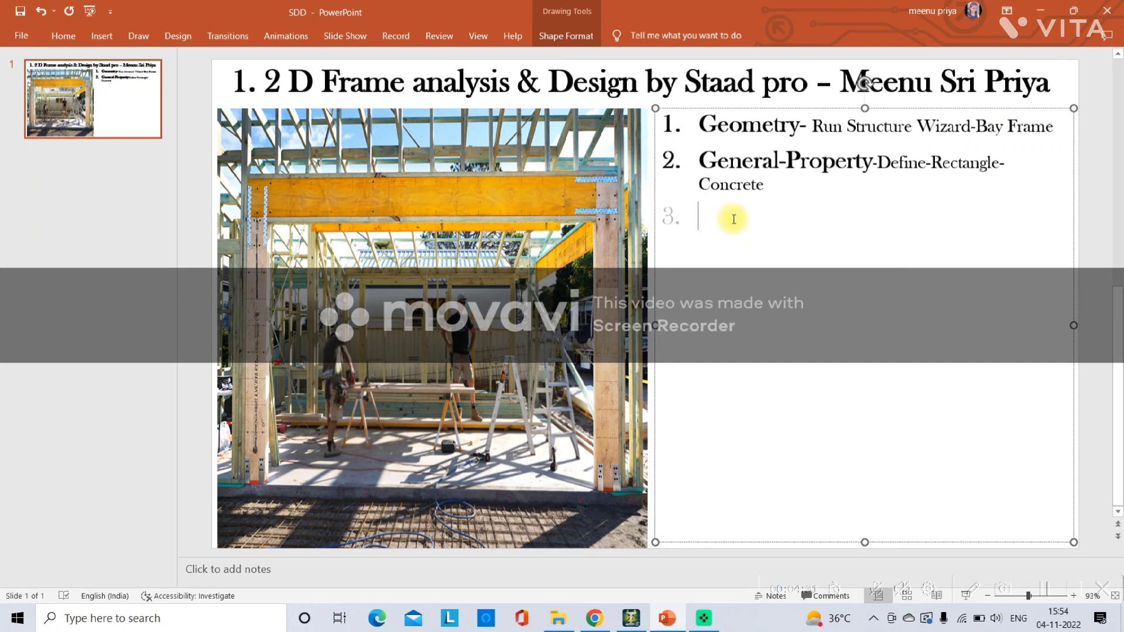
{"action": "type", "text": "General-S"}
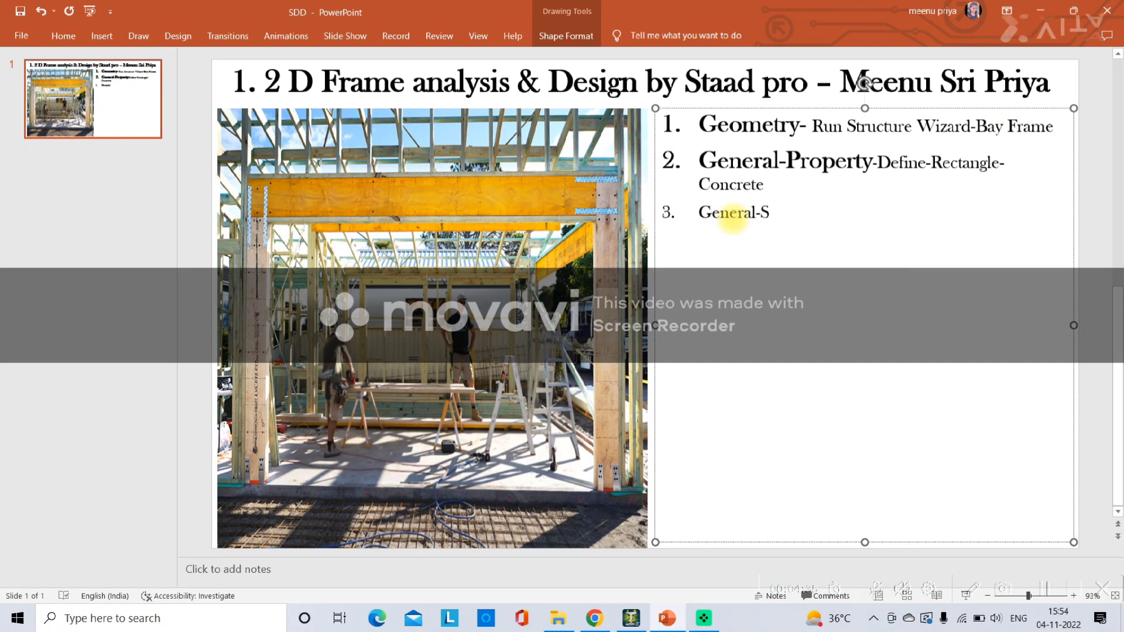
{"action": "type", "text": "upport"}
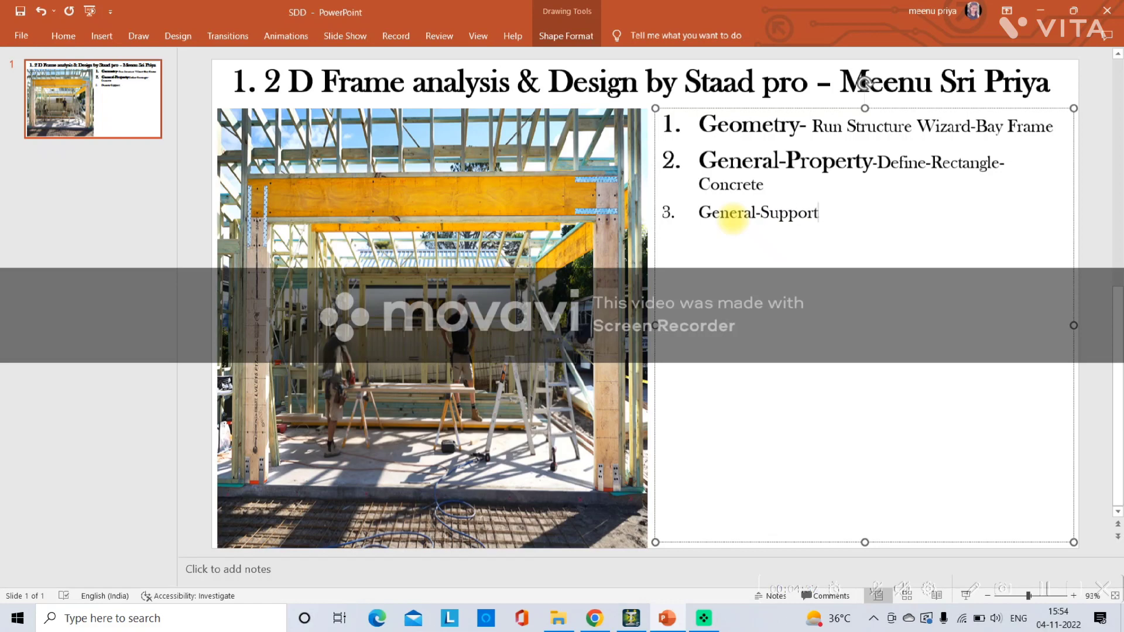
{"action": "type", "text": "-Fixed -Add"}
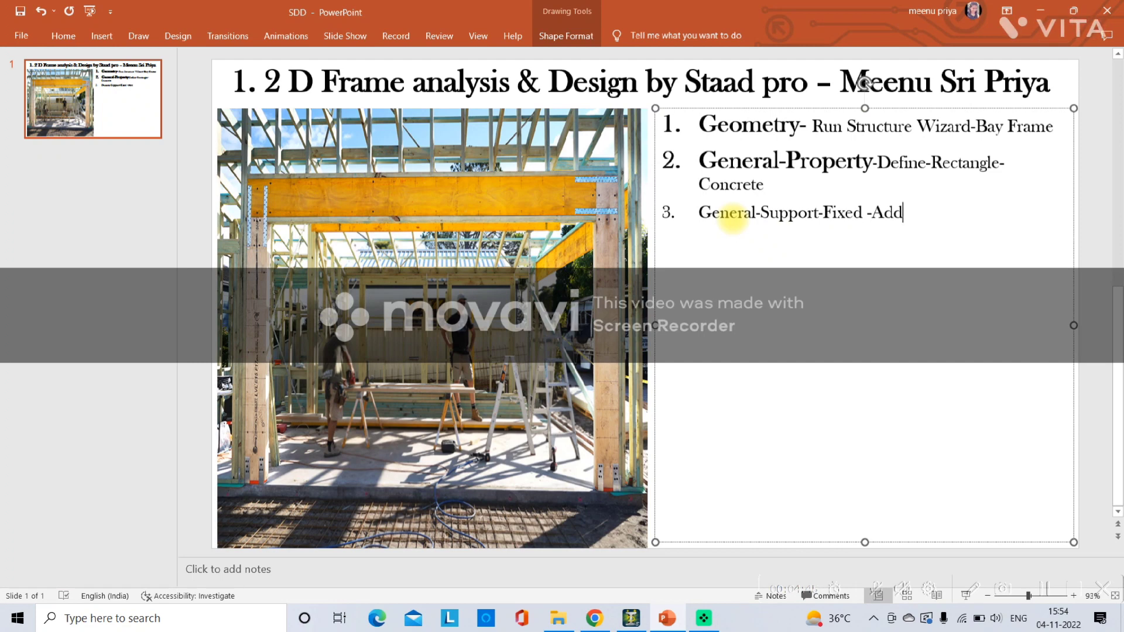
- Switch to STAAD.Pro and add primary load case 1 with loading type Dead and title "Dead load"
{"action": "left_click", "coordinate": [631, 618]}
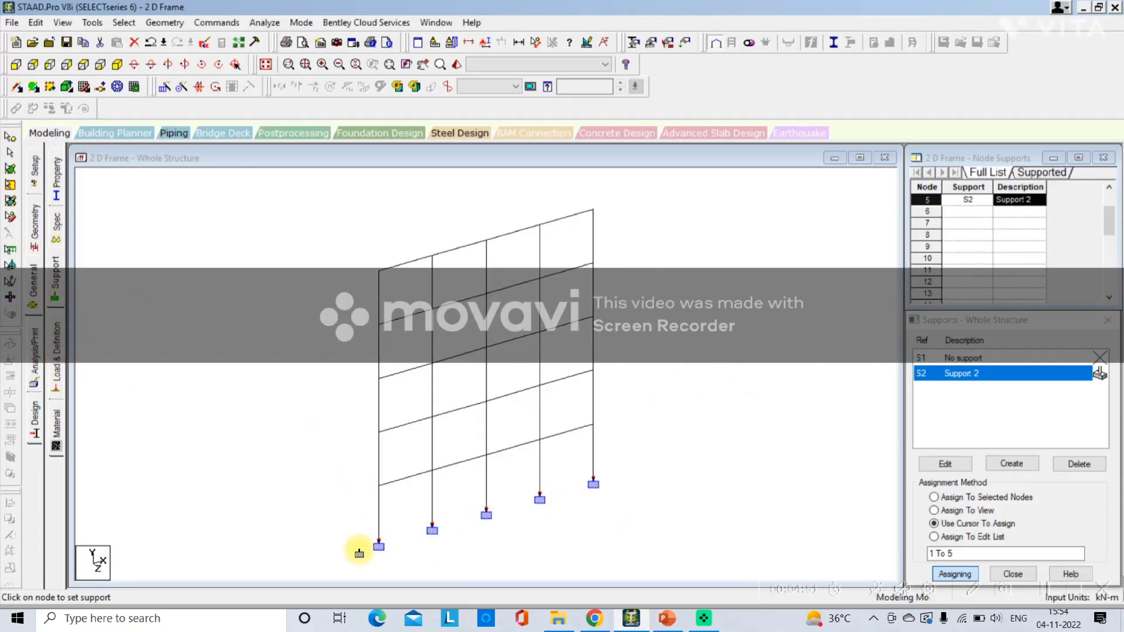
{"action": "left_click", "coordinate": [54, 340]}
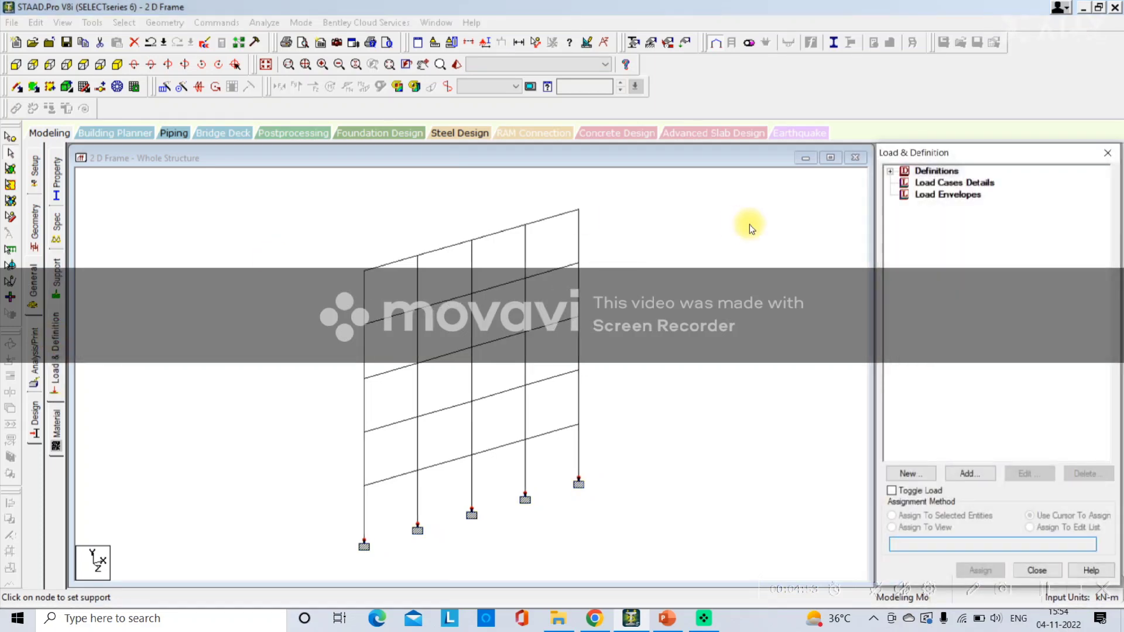
{"action": "left_click", "coordinate": [927, 186]}
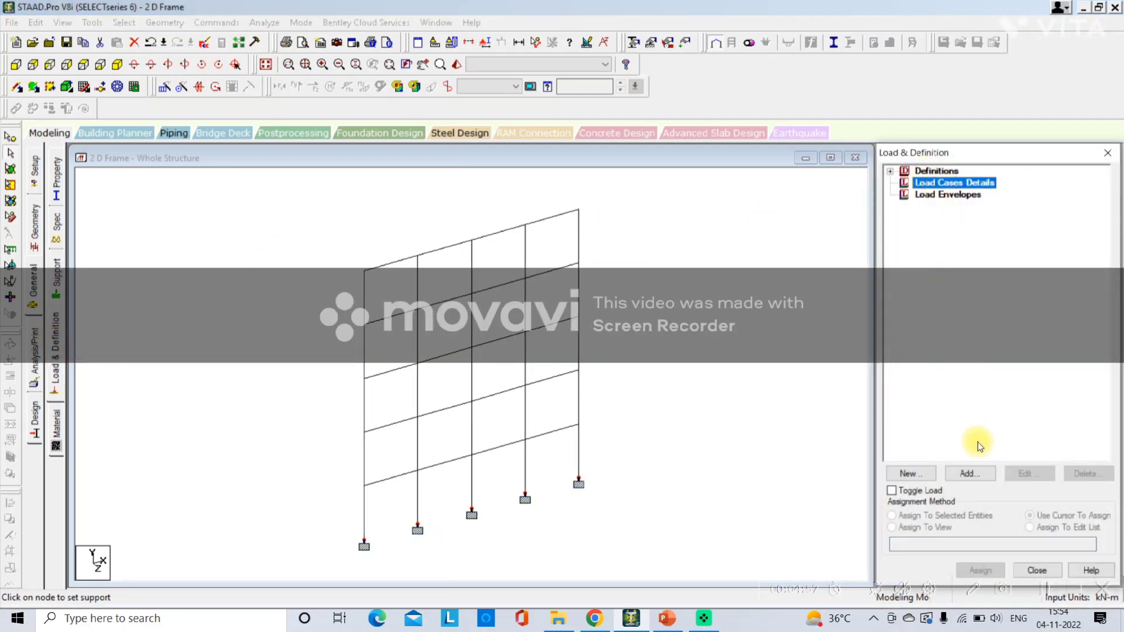
{"action": "left_click", "coordinate": [968, 473]}
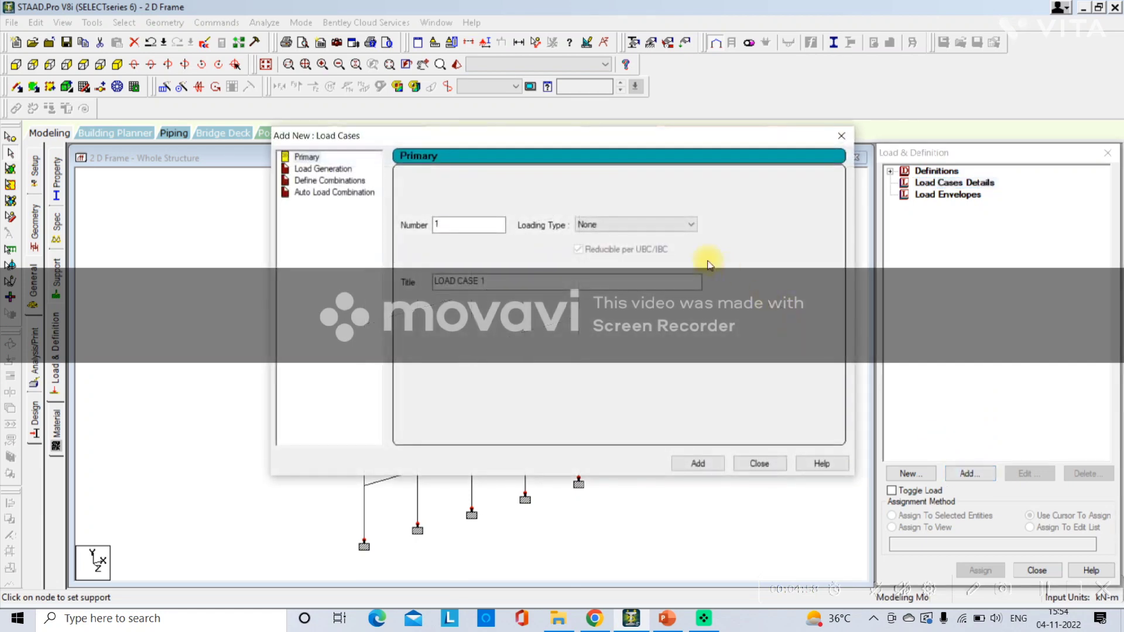
{"action": "left_click", "coordinate": [652, 225]}
{"action": "left_click", "coordinate": [648, 239]}
{"action": "left_click", "coordinate": [486, 284]}
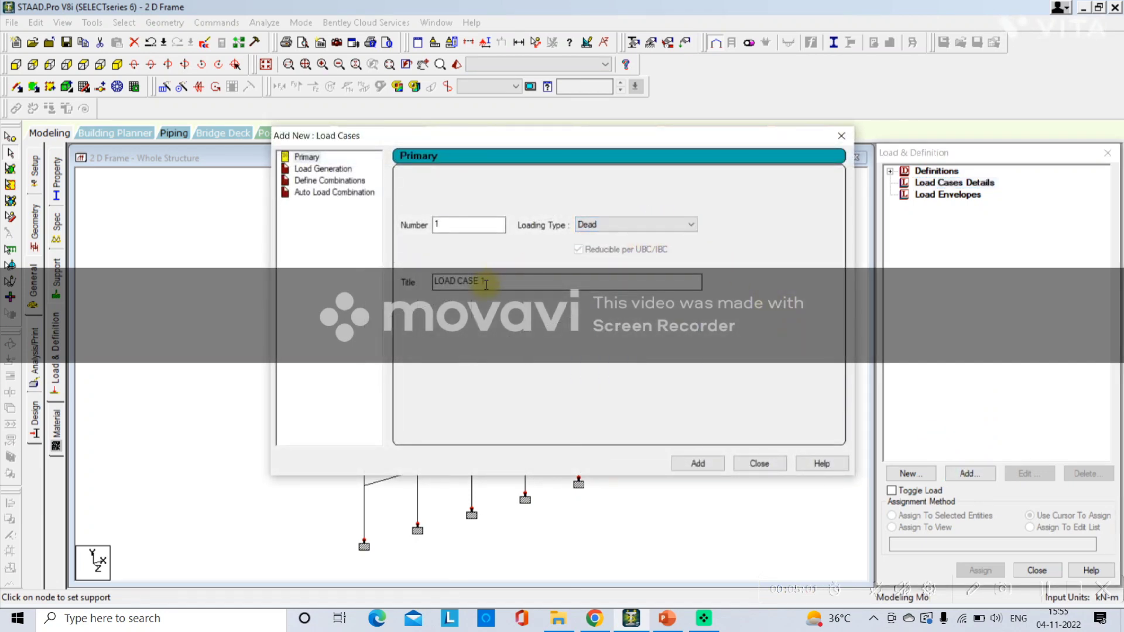
{"action": "left_click_drag", "start_coordinate": [486, 286], "coordinate": [356, 274]}
{"action": "type", "text": "Dead load"}
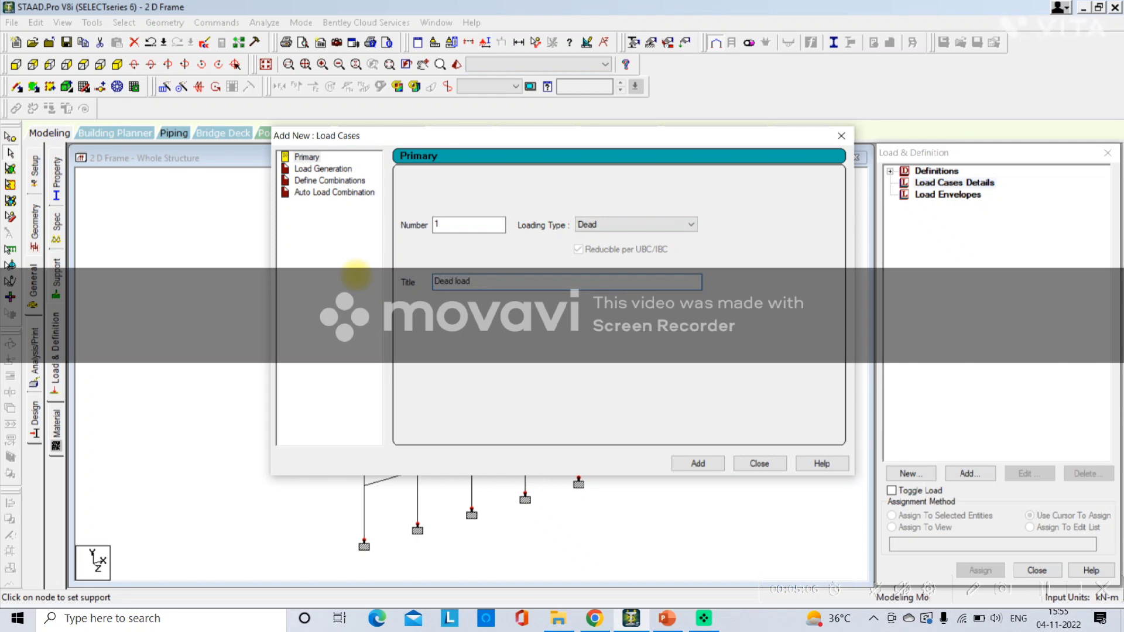
{"action": "key", "text": "Return"}
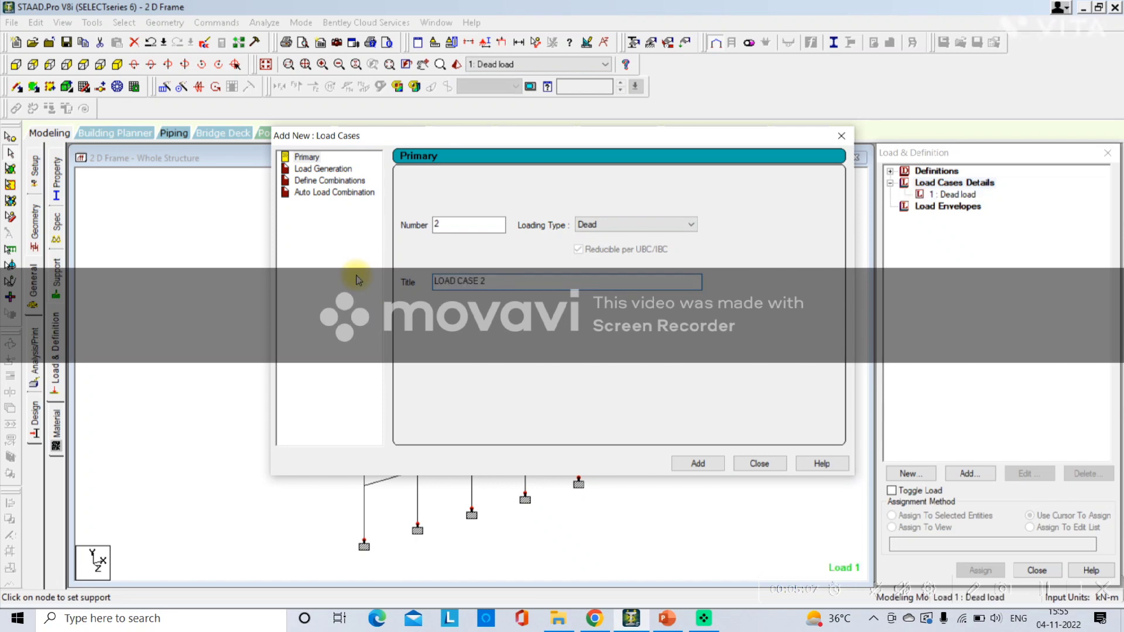
- Add primary load case 2 with loading type Live and title "Live load", and finish adding load cases
{"action": "left_click", "coordinate": [586, 225]}
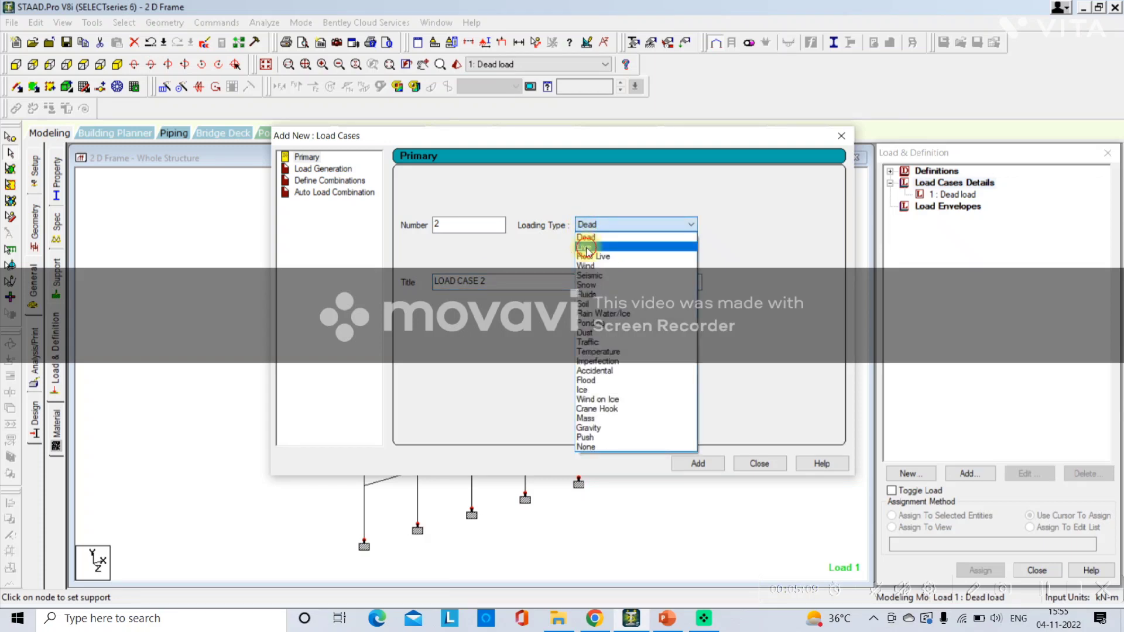
{"action": "left_click", "coordinate": [587, 246]}
{"action": "left_click_drag", "start_coordinate": [523, 281], "coordinate": [340, 280]}
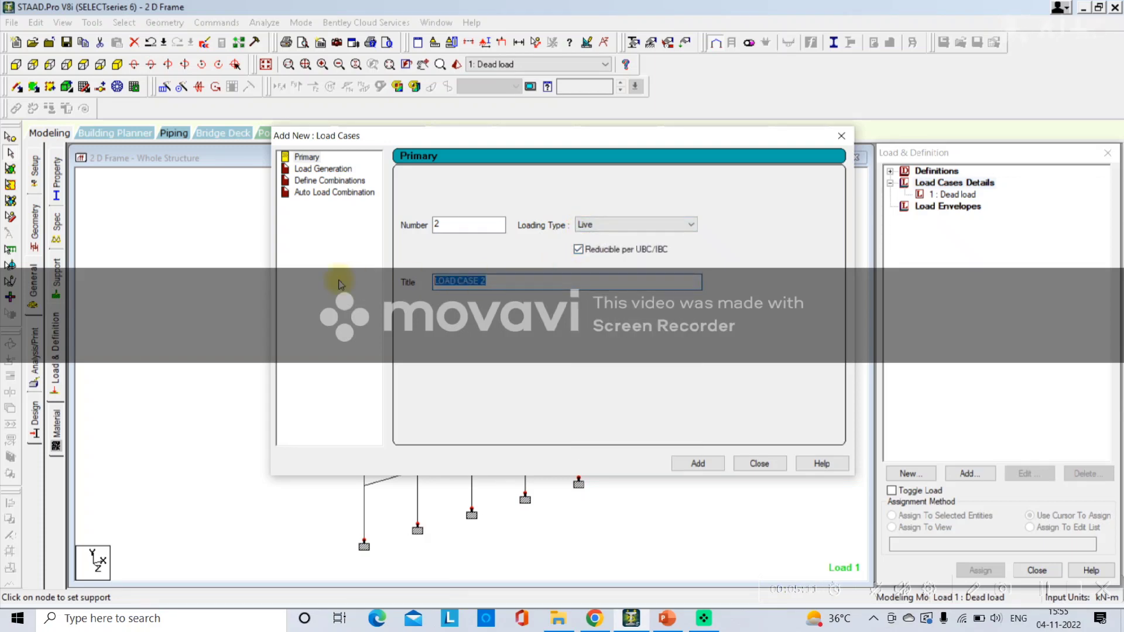
{"action": "type", "text": "Live load"}
{"action": "key", "text": "Return"}
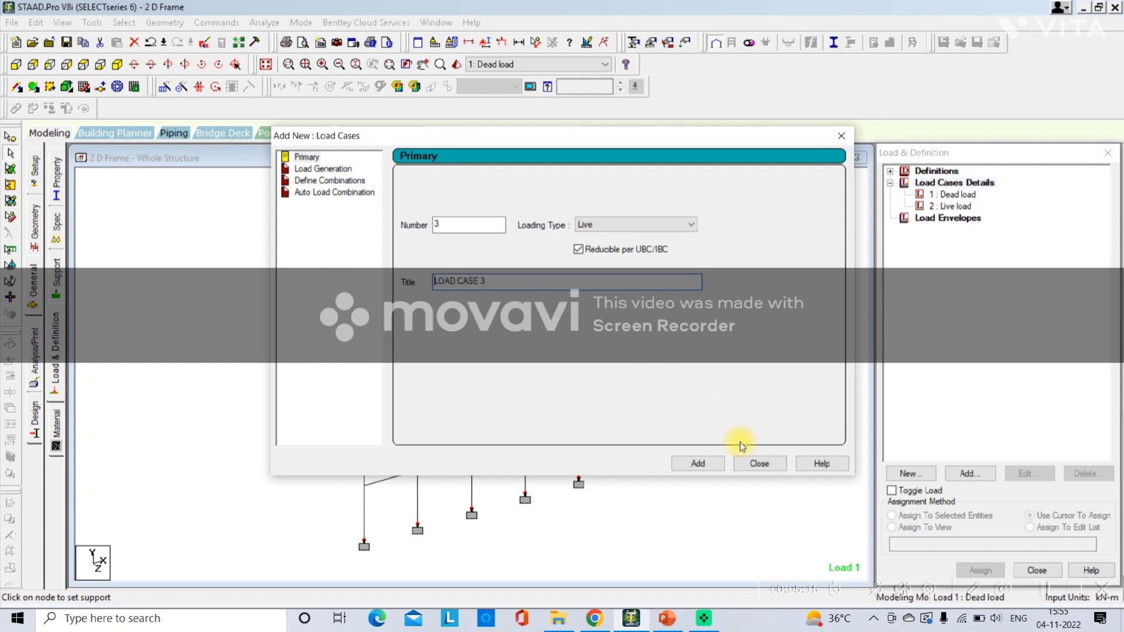
{"action": "left_click", "coordinate": [761, 463]}
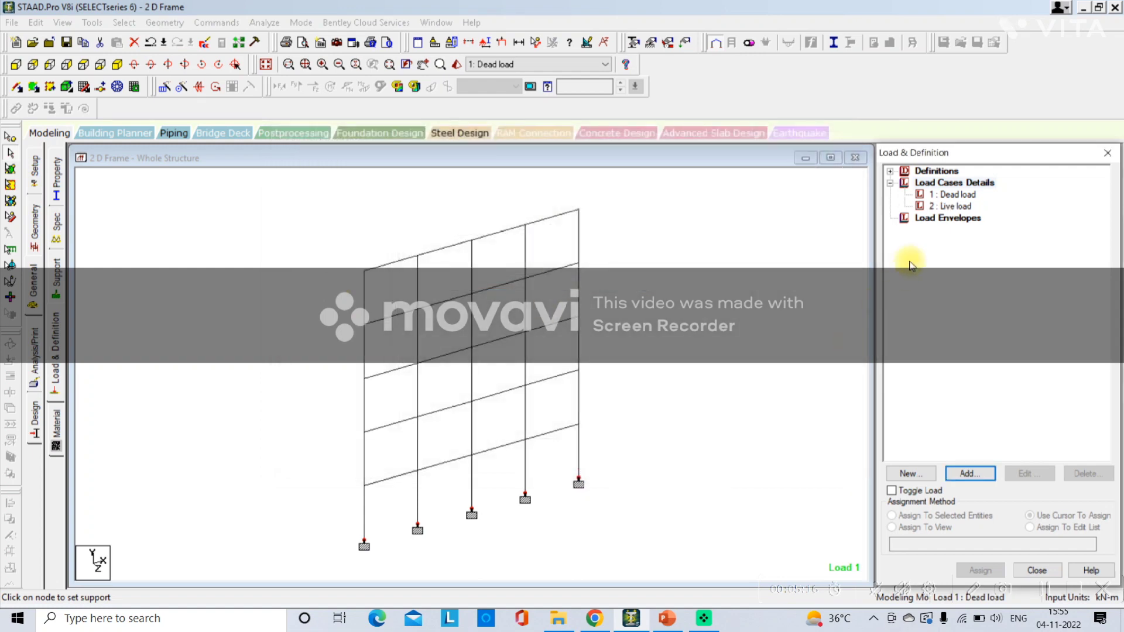
- Add a selfweight load in the Y direction with factor -1 to the Dead load case
{"action": "left_click", "coordinate": [953, 195]}
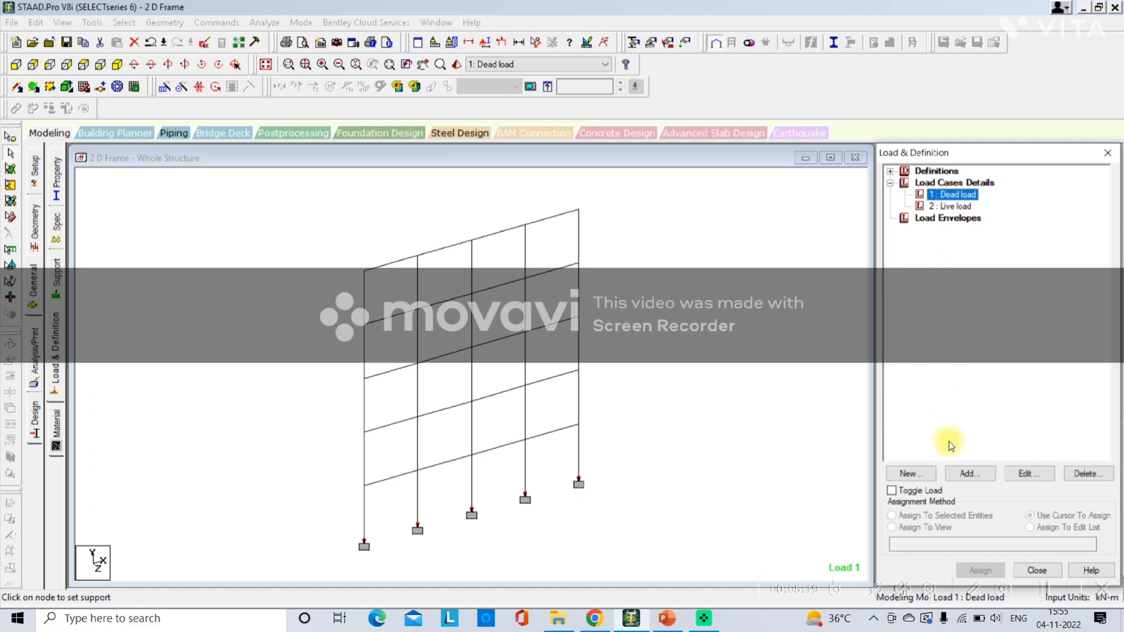
{"action": "left_click", "coordinate": [963, 474]}
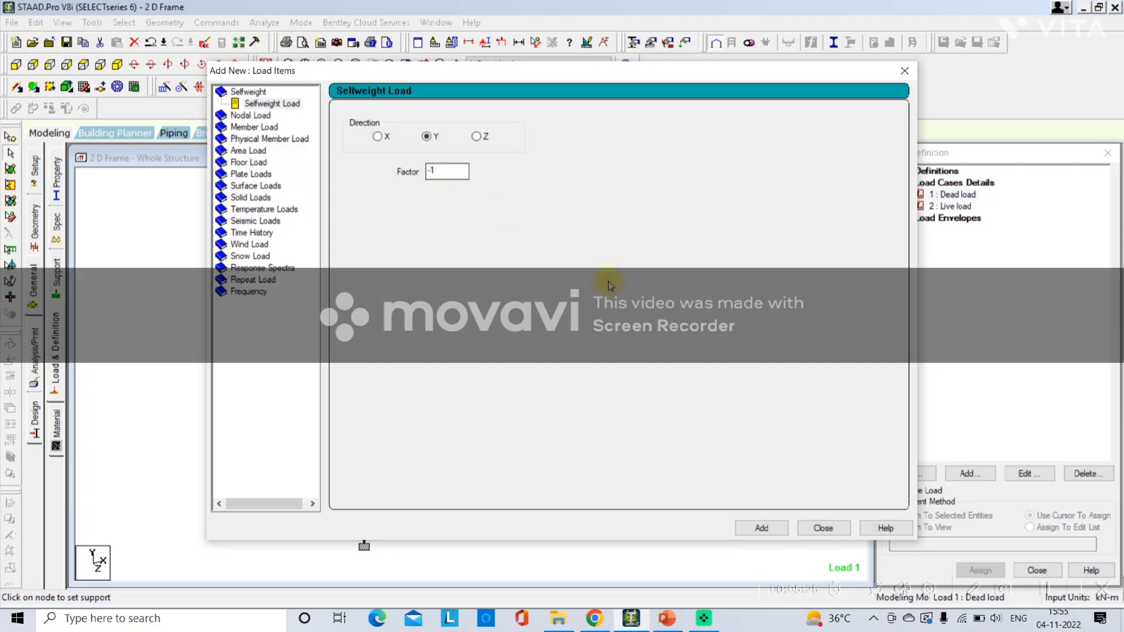
{"action": "left_click", "coordinate": [758, 528]}
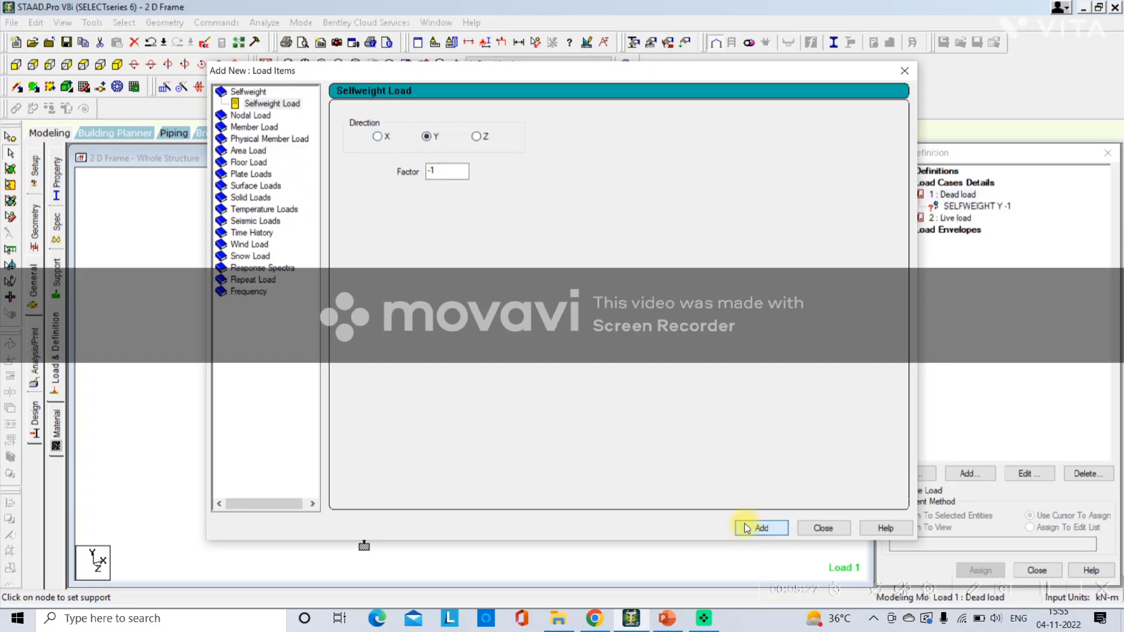
{"action": "left_click", "coordinate": [821, 528]}
- Assign the selfweight load to all members in the view
{"action": "left_click", "coordinate": [960, 206]}
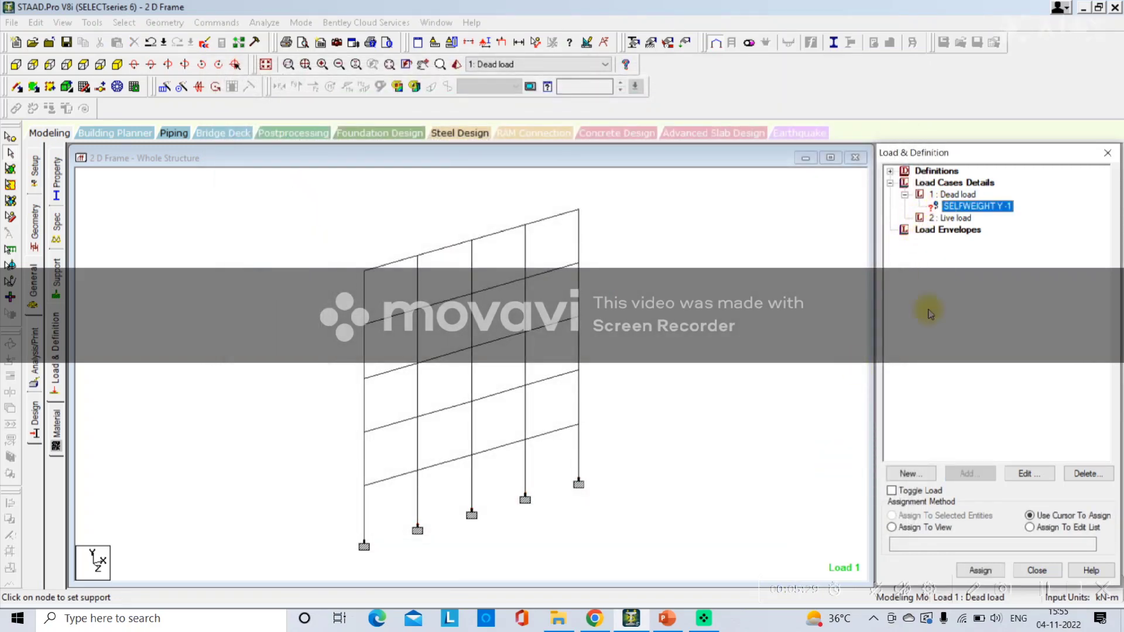
{"action": "left_click", "coordinate": [910, 529]}
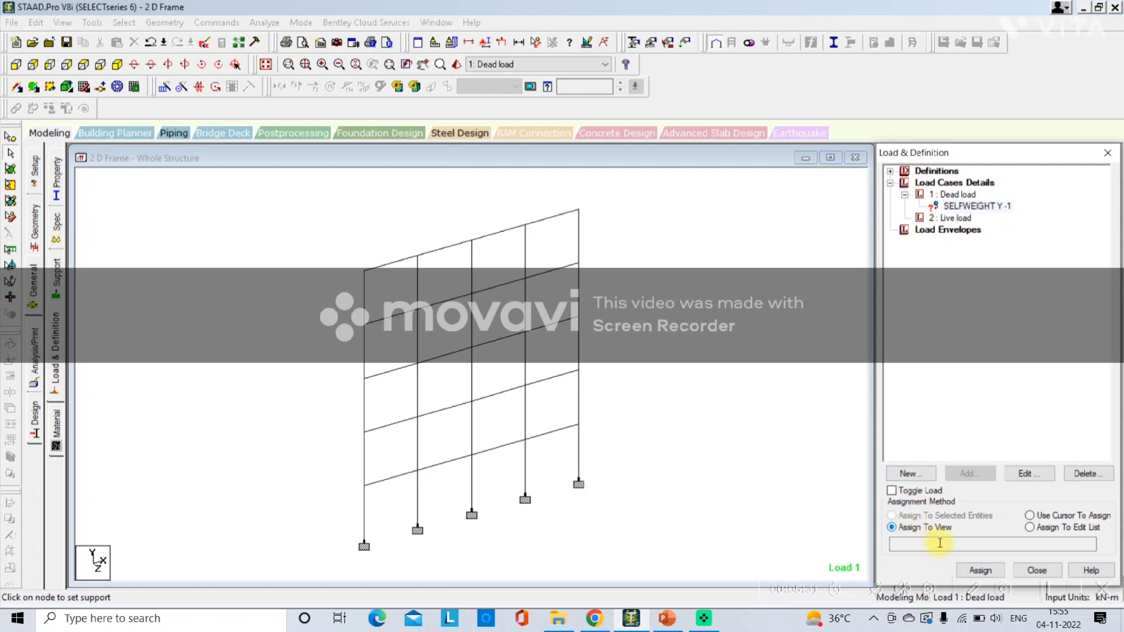
{"action": "left_click", "coordinate": [969, 569]}
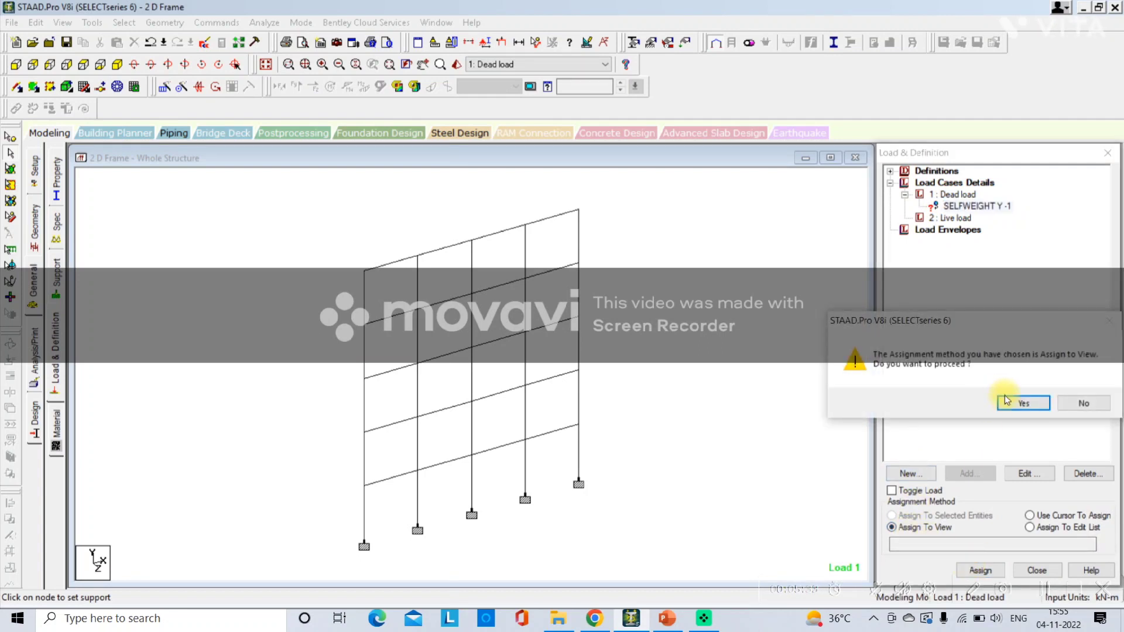
{"action": "left_click", "coordinate": [1005, 400]}
- Add a uniform member force of -5 kN/m in the GY direction to the Live load case and select it for assignment
{"action": "left_click", "coordinate": [954, 218]}
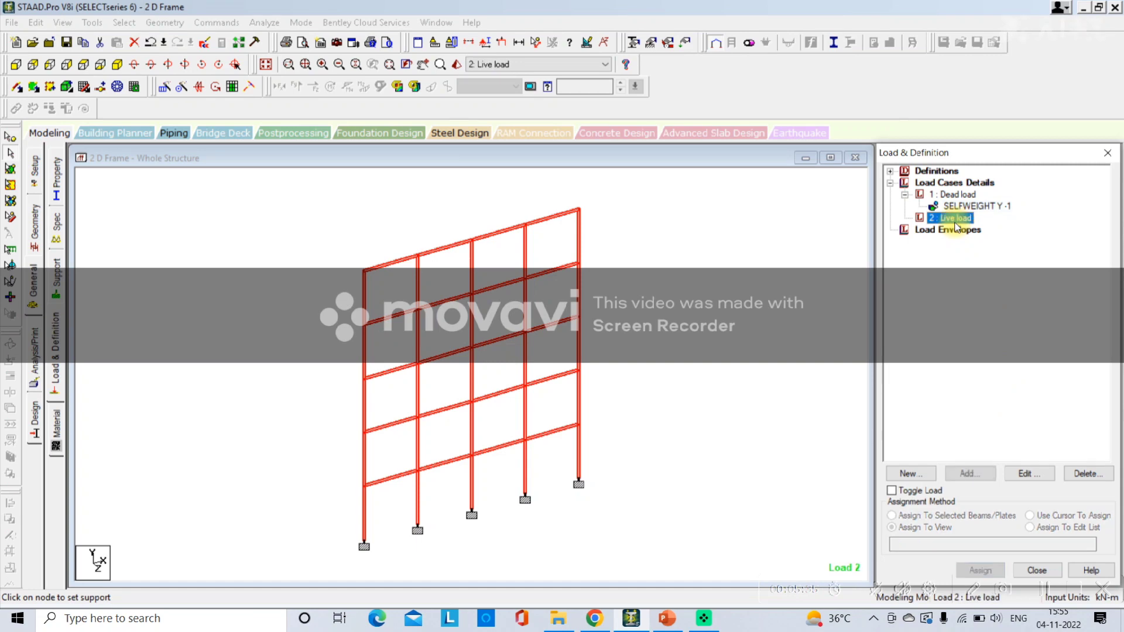
{"action": "left_click", "coordinate": [971, 473]}
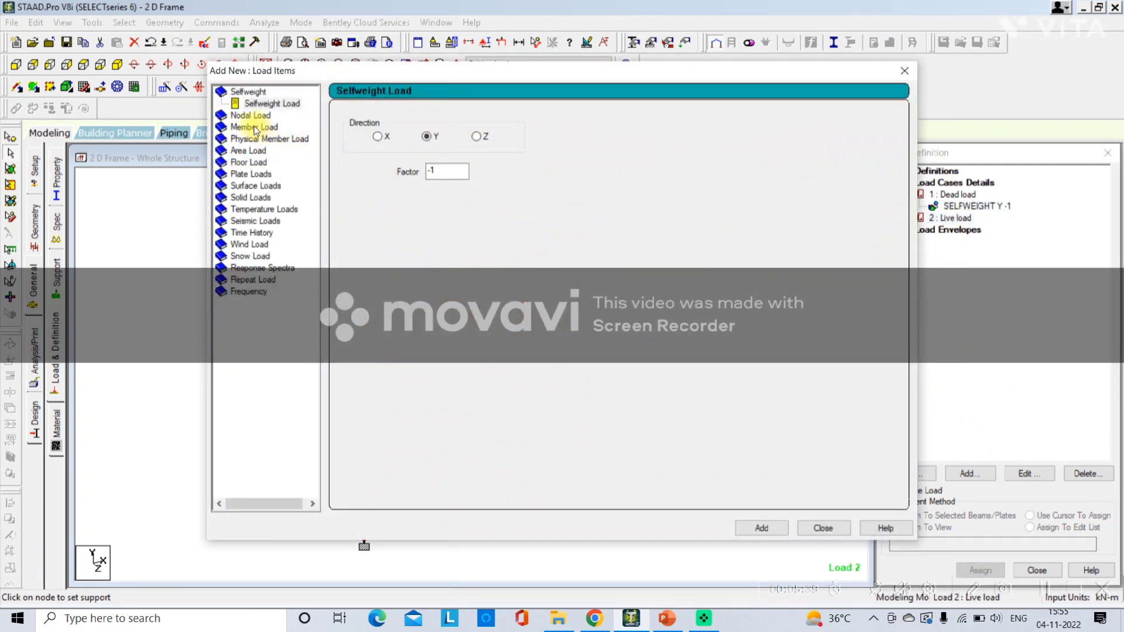
{"action": "left_click", "coordinate": [254, 126]}
{"action": "left_click", "coordinate": [473, 157]}
{"action": "double_click", "coordinate": [473, 156]}
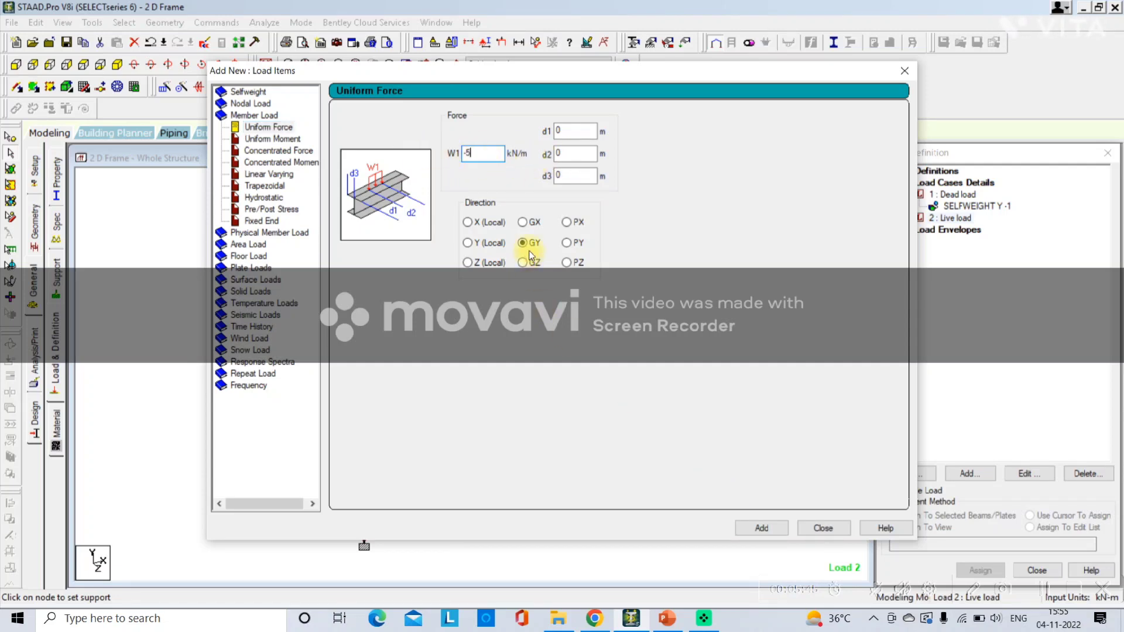
{"action": "left_click", "coordinate": [761, 528]}
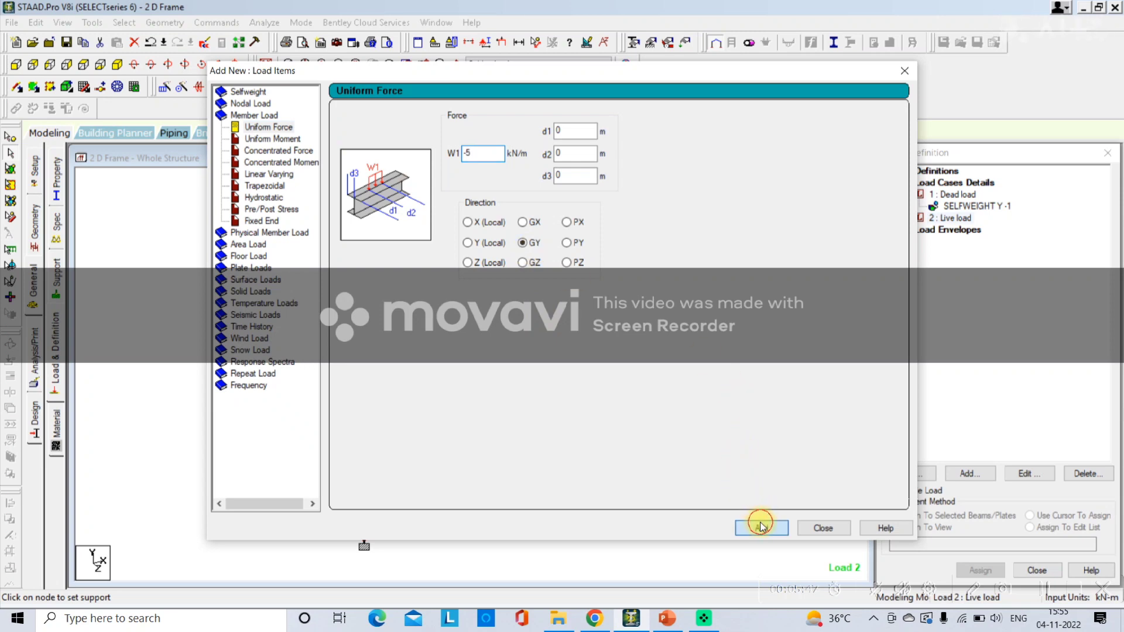
{"action": "left_click", "coordinate": [827, 531]}
{"action": "key", "text": "Return"}
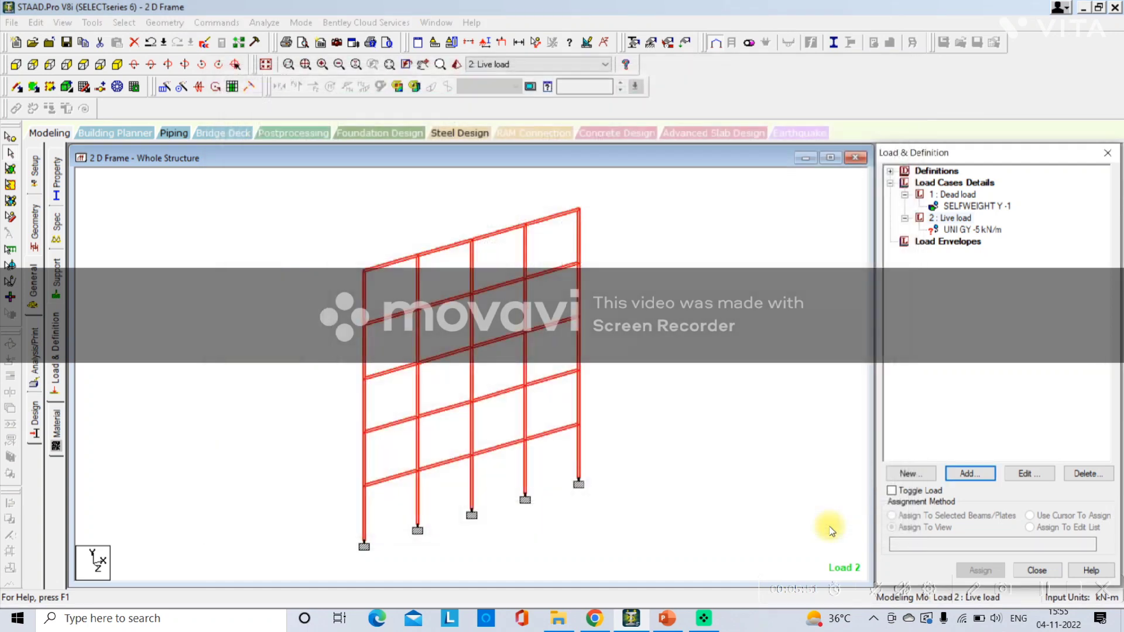
{"action": "left_click", "coordinate": [956, 230]}
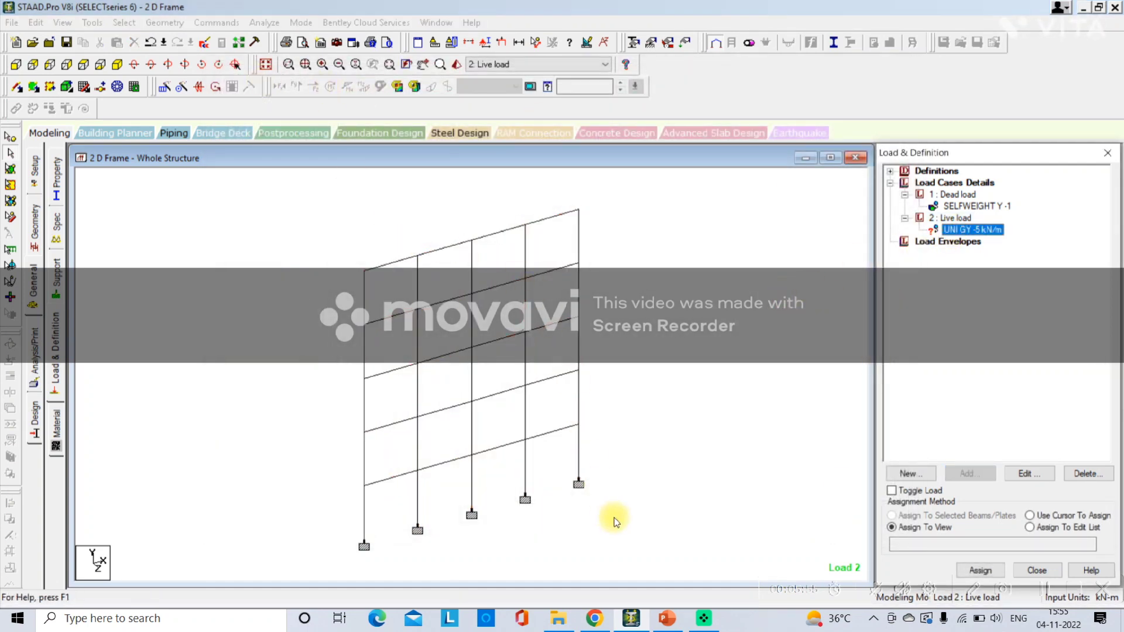
- Switch to PowerPoint and add list item 4 reading "General-Loadings-Load case details"
{"action": "left_click", "coordinate": [668, 620]}
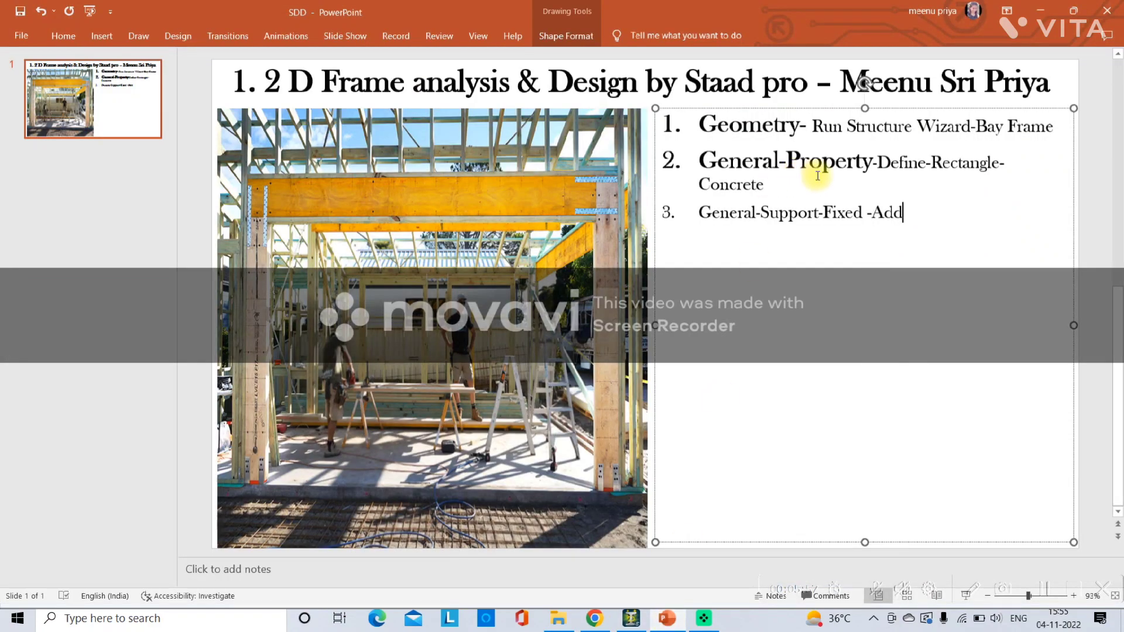
{"action": "key", "text": "Return"}
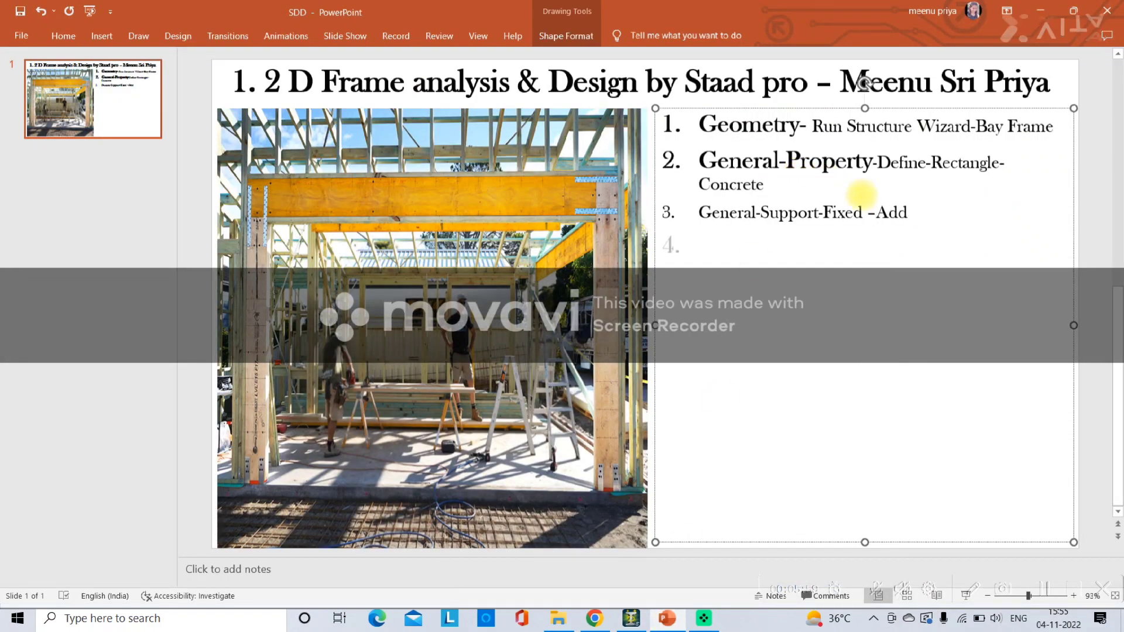
{"action": "type", "text": "L"}
{"action": "key", "text": "BackSpace"}
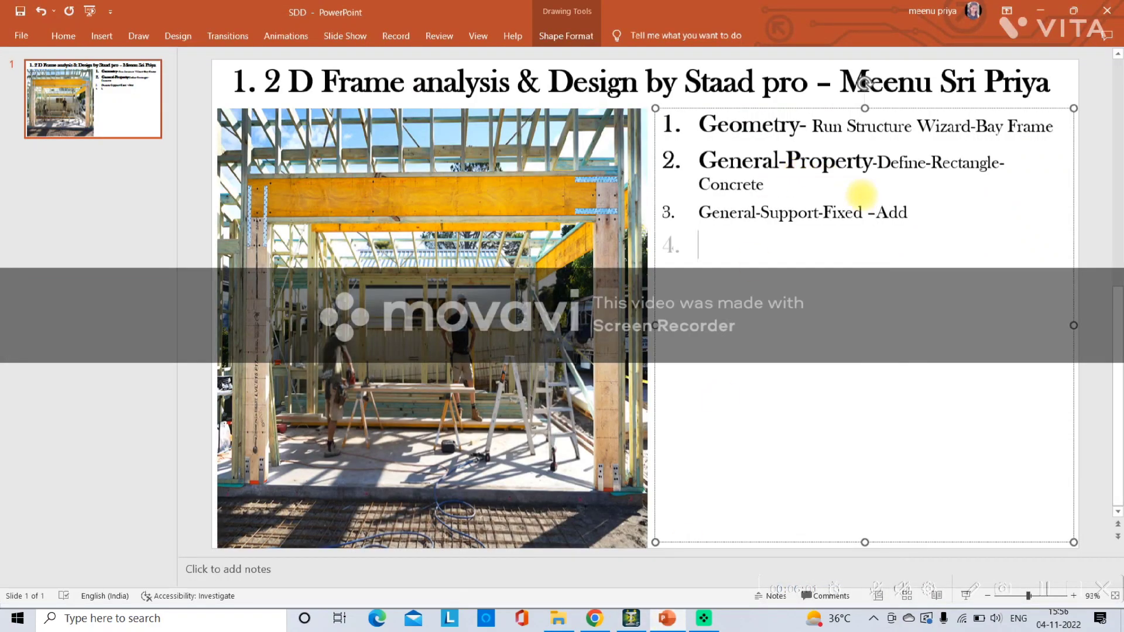
{"action": "type", "text": "General"}
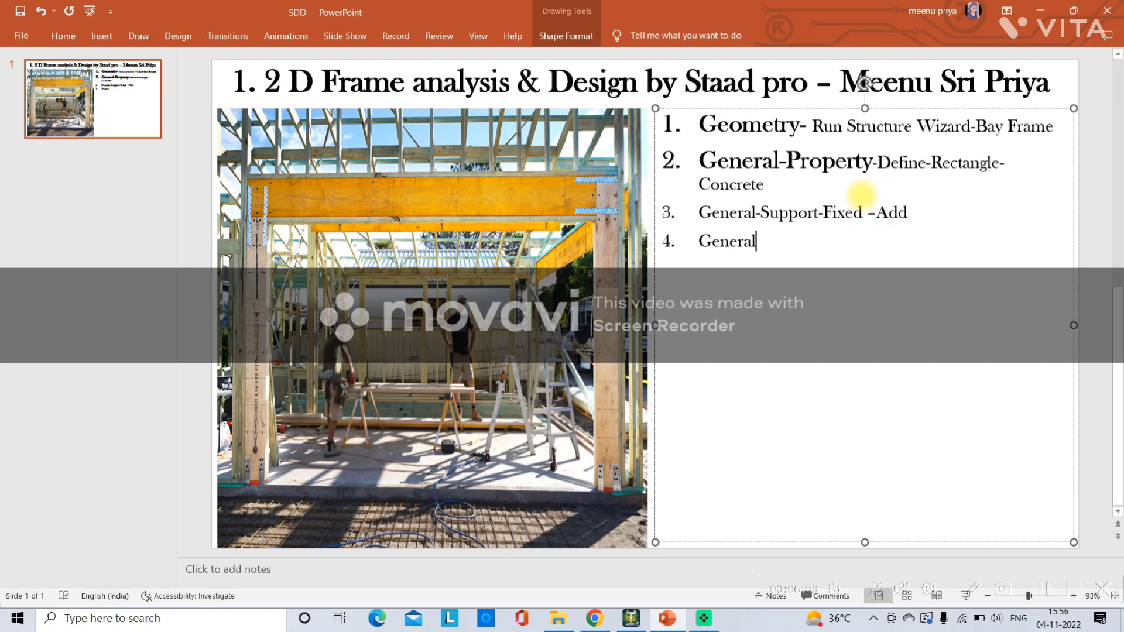
{"action": "type", "text": "-Loadings-Loa"}
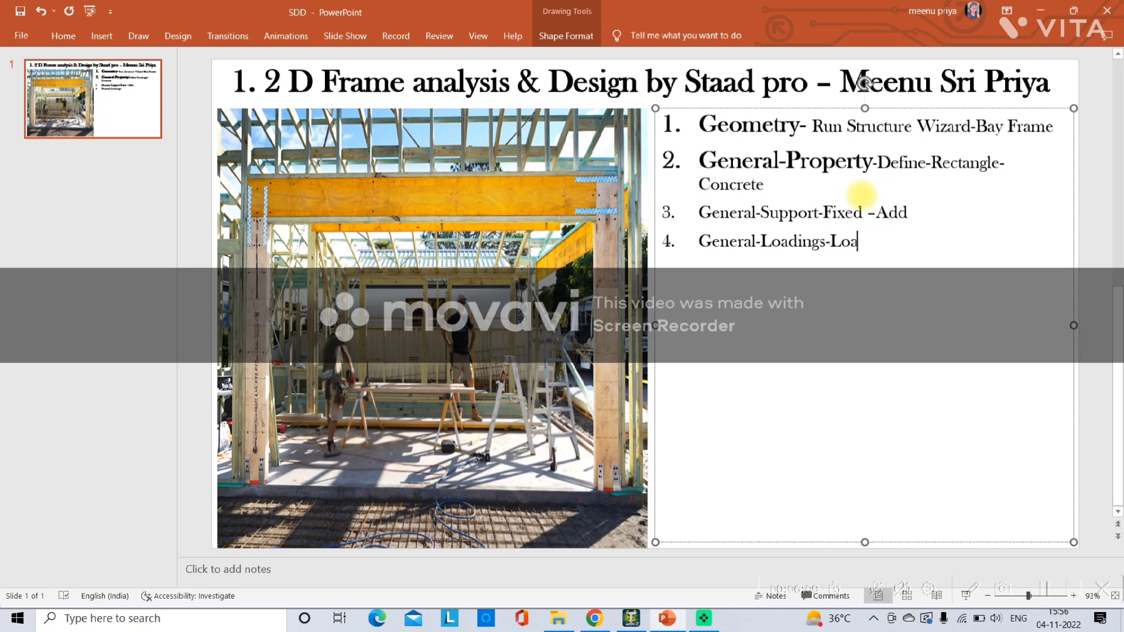
{"action": "type", "text": "d case details"}
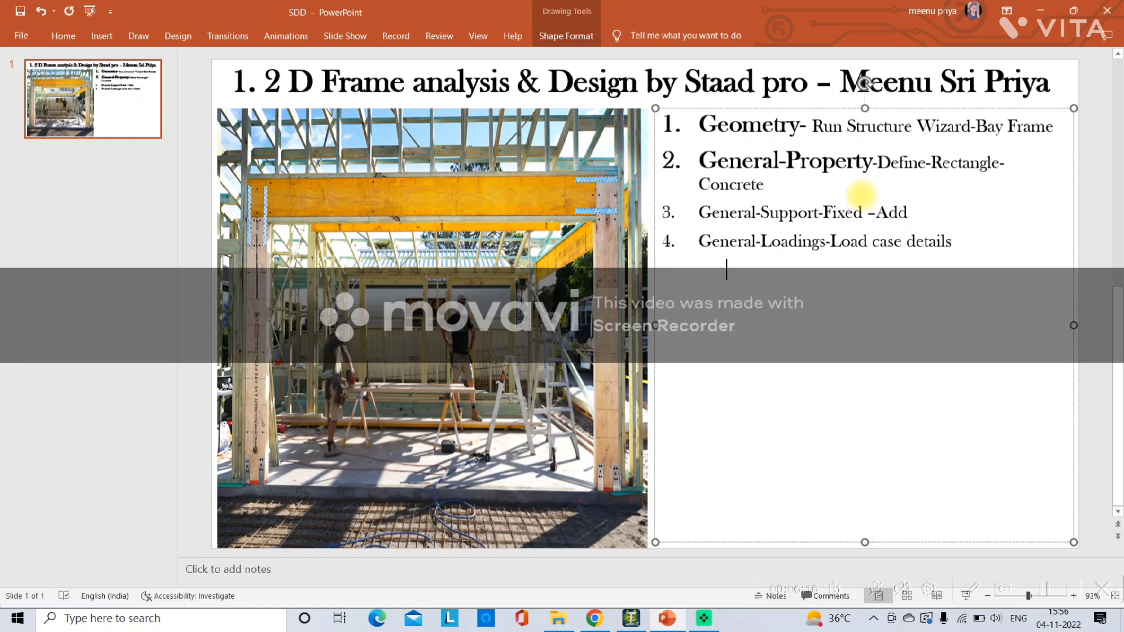
- Add indented lines "Dead load-Self weight" and "Live Load- Uniform Force" under list item 4
{"action": "type", "text": "Dead load-Self we"}
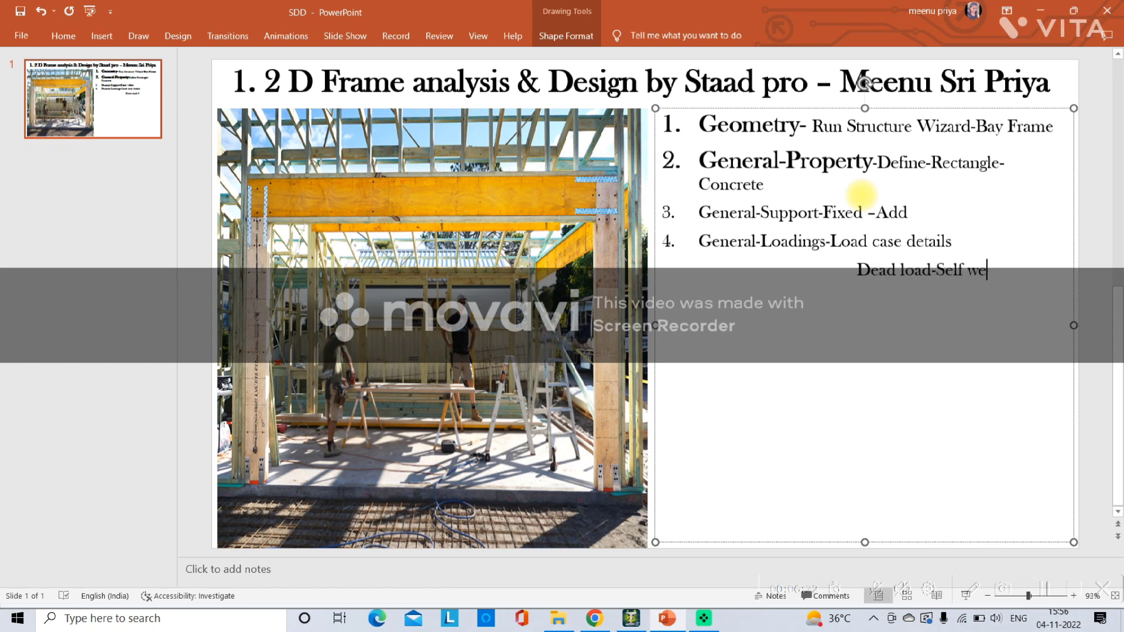
{"action": "key", "text": "Return"}
{"action": "key", "text": "Tab"}
{"action": "key", "text": "Tab"}
{"action": "type", "text": "Live Lo"}
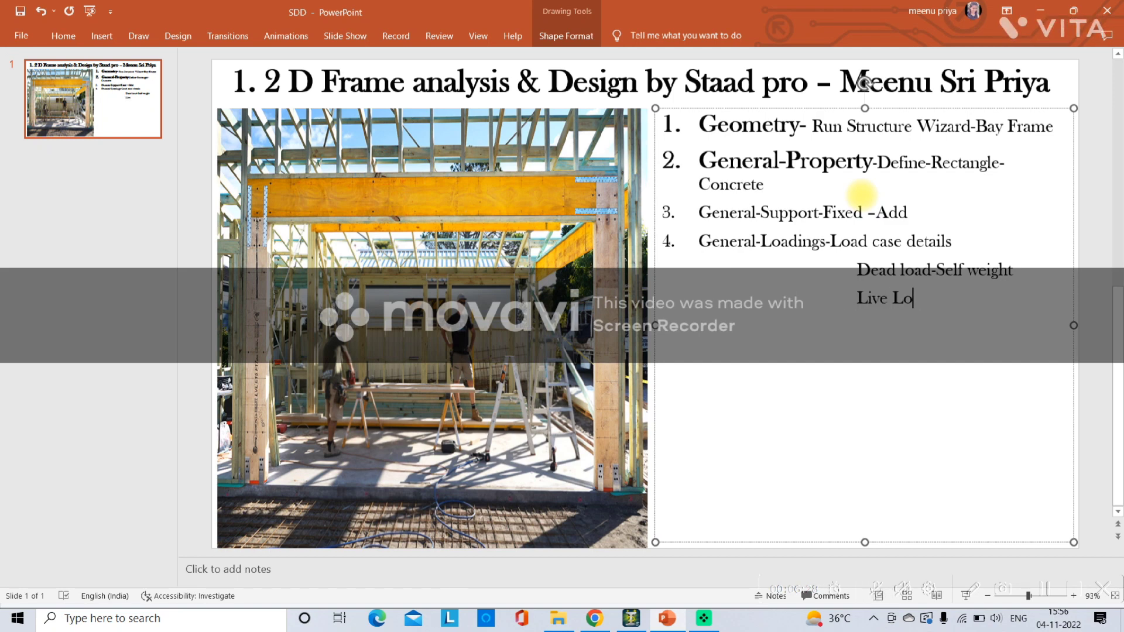
{"action": "type", "text": "ad-"}
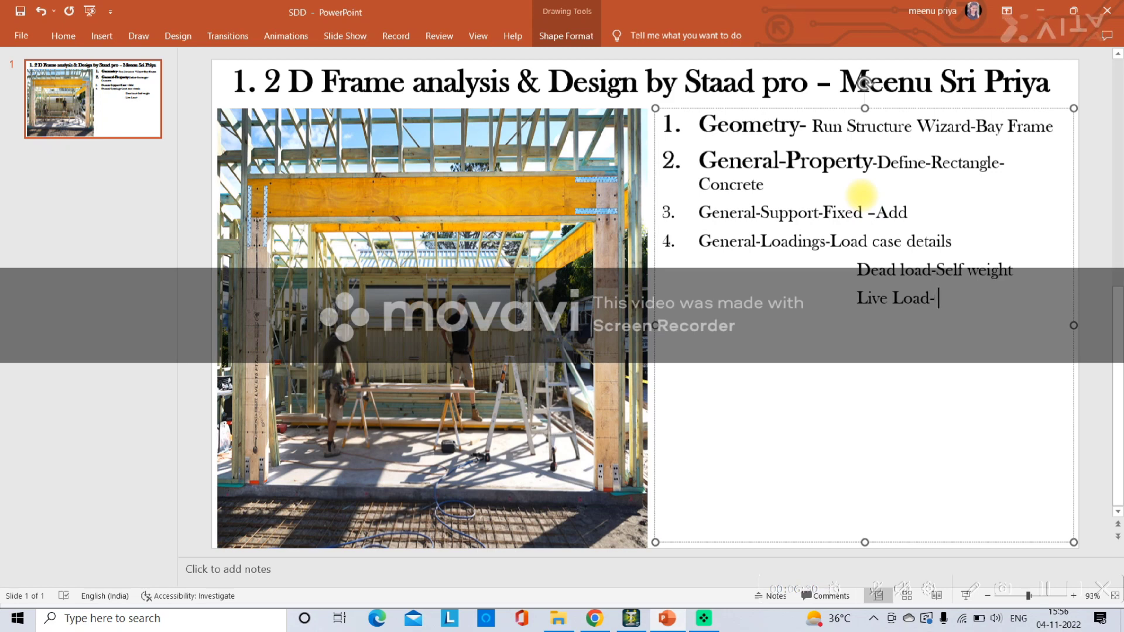
{"action": "type", "text": " U"}
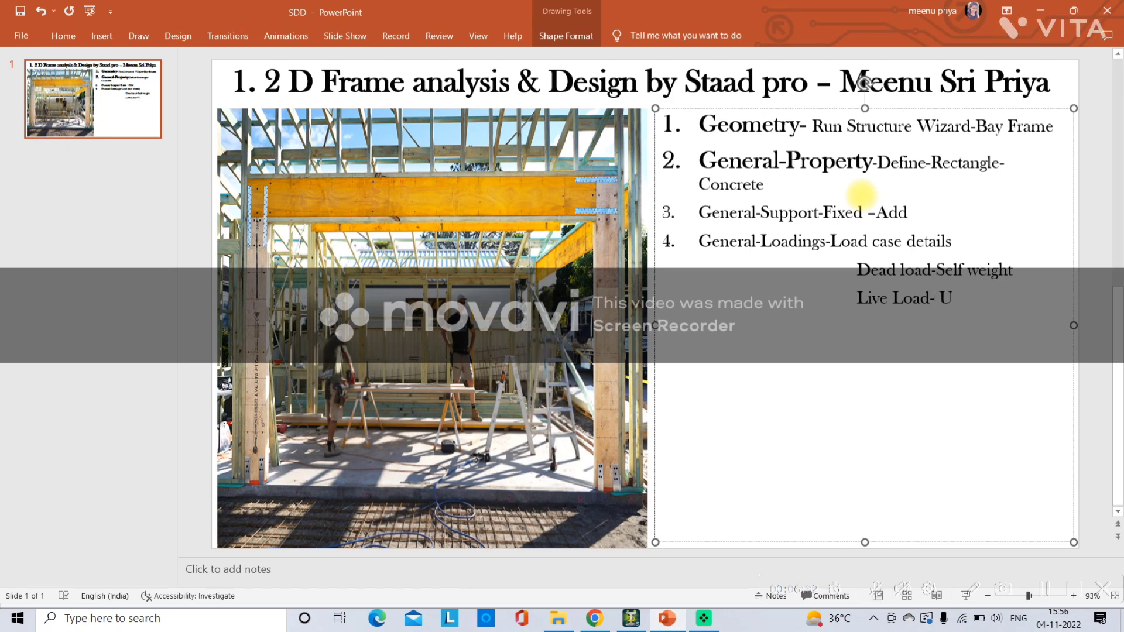
{"action": "type", "text": "nifor"}
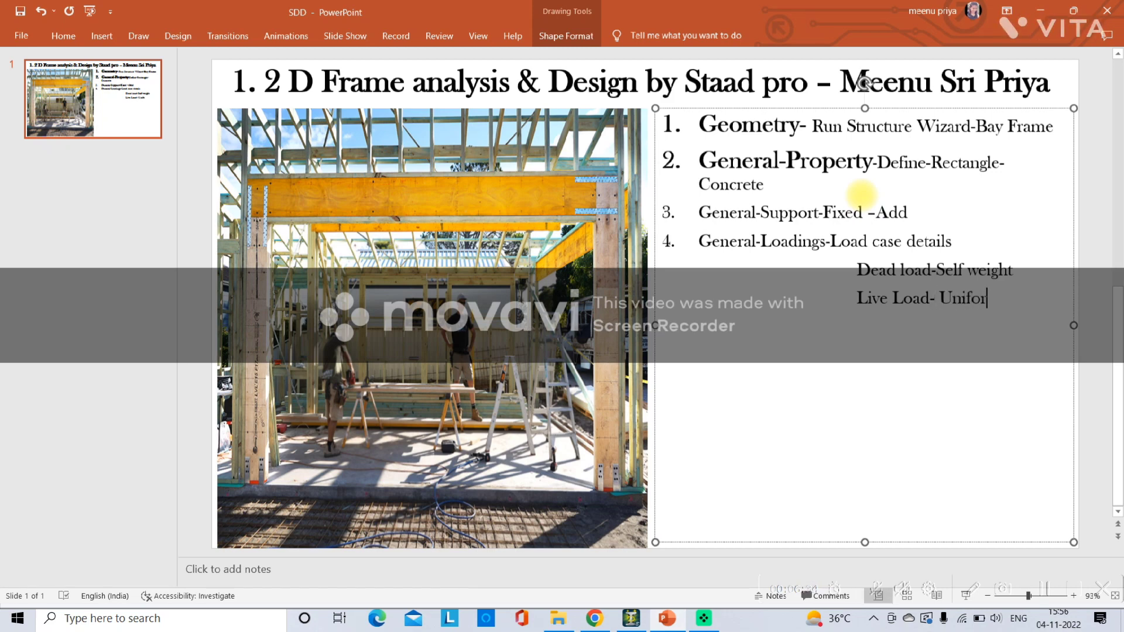
{"action": "type", "text": "m Force"}
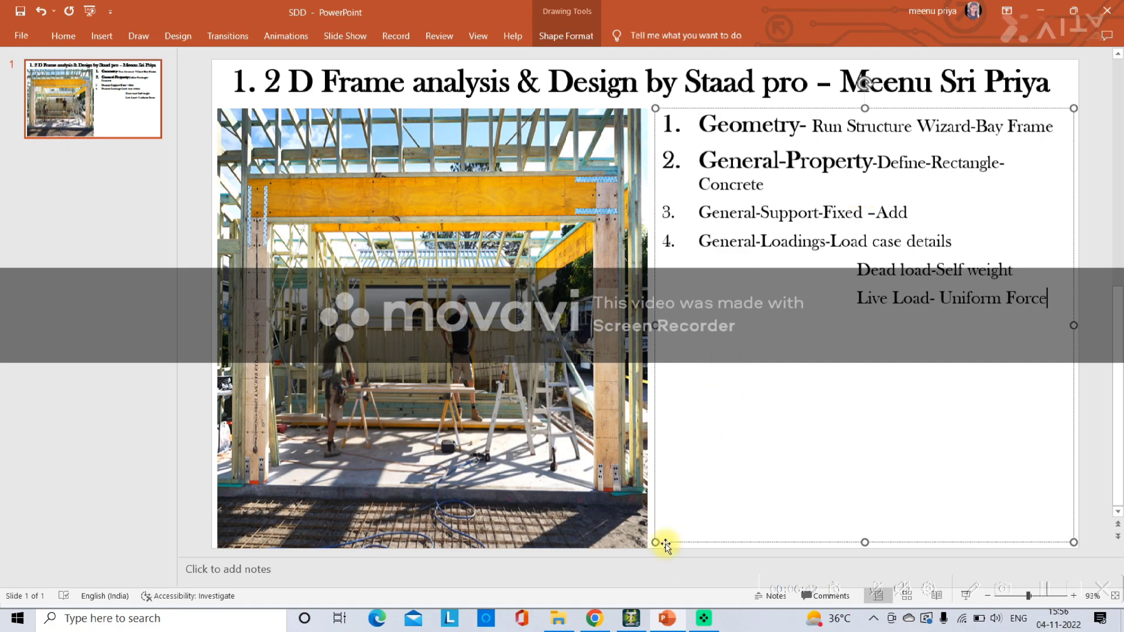
- Switch to STAAD.Pro, select all horizontal beams of the frame and assign the -5 kN/m GY uniform live load to them
{"action": "left_click", "coordinate": [632, 619]}
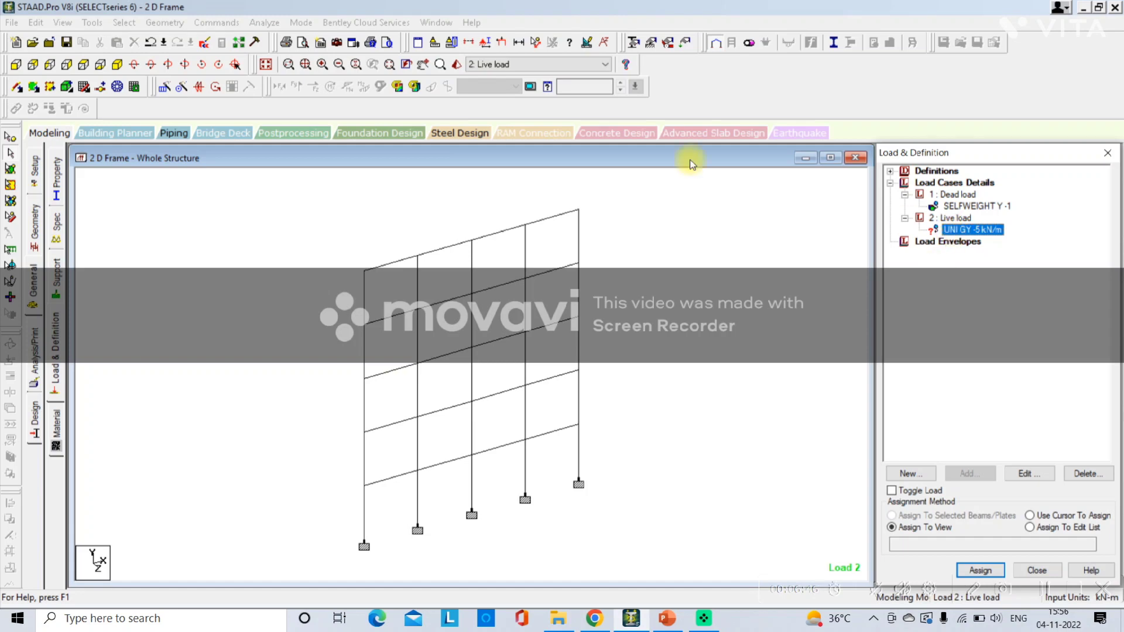
{"action": "left_click", "coordinate": [124, 22]}
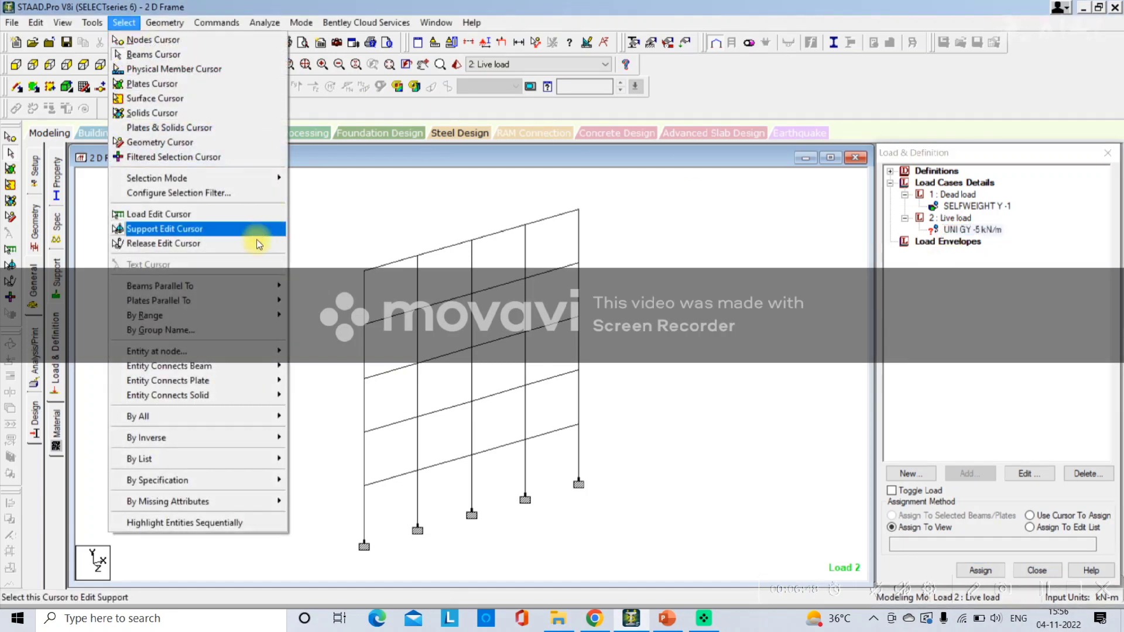
{"action": "mouse_move", "coordinate": [258, 286]}
{"action": "left_click", "coordinate": [305, 288]}
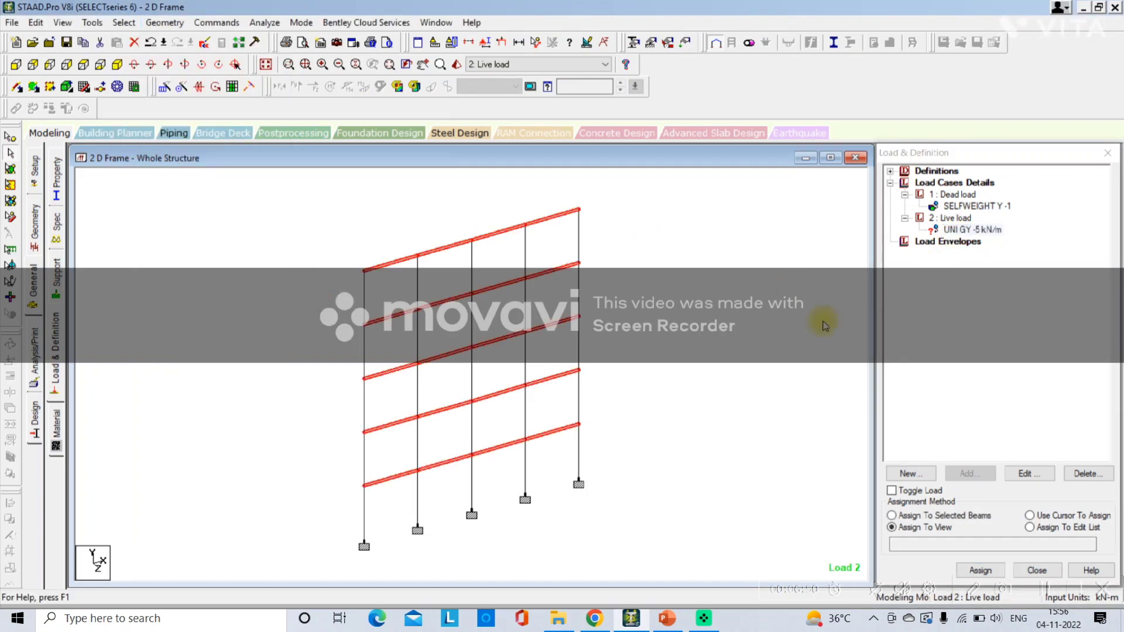
{"action": "left_click", "coordinate": [905, 516]}
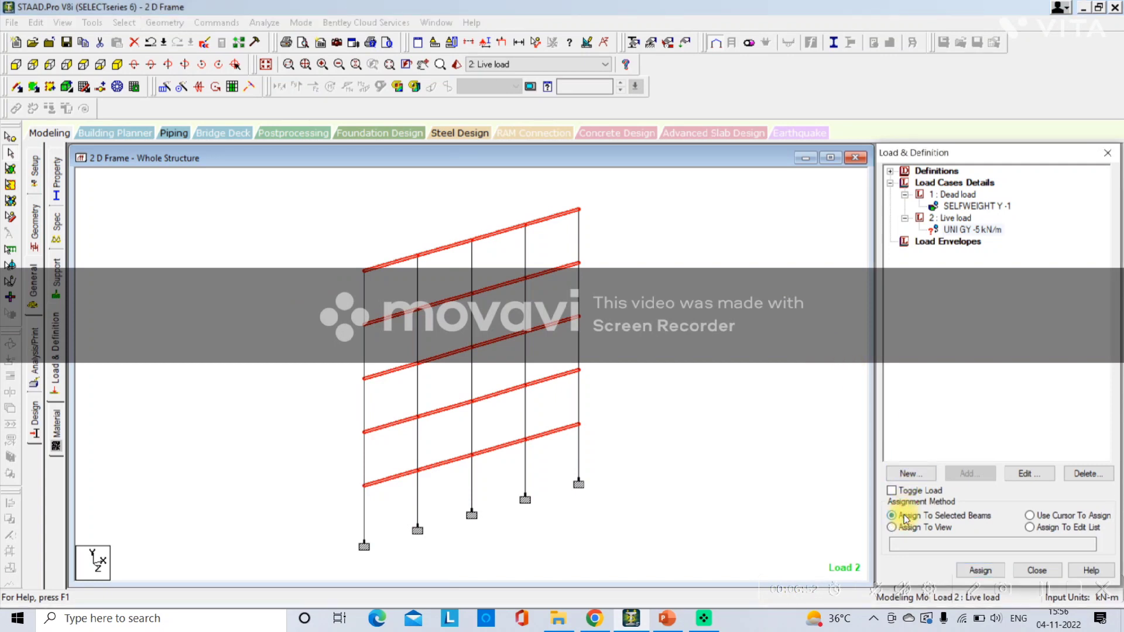
{"action": "left_click", "coordinate": [979, 570]}
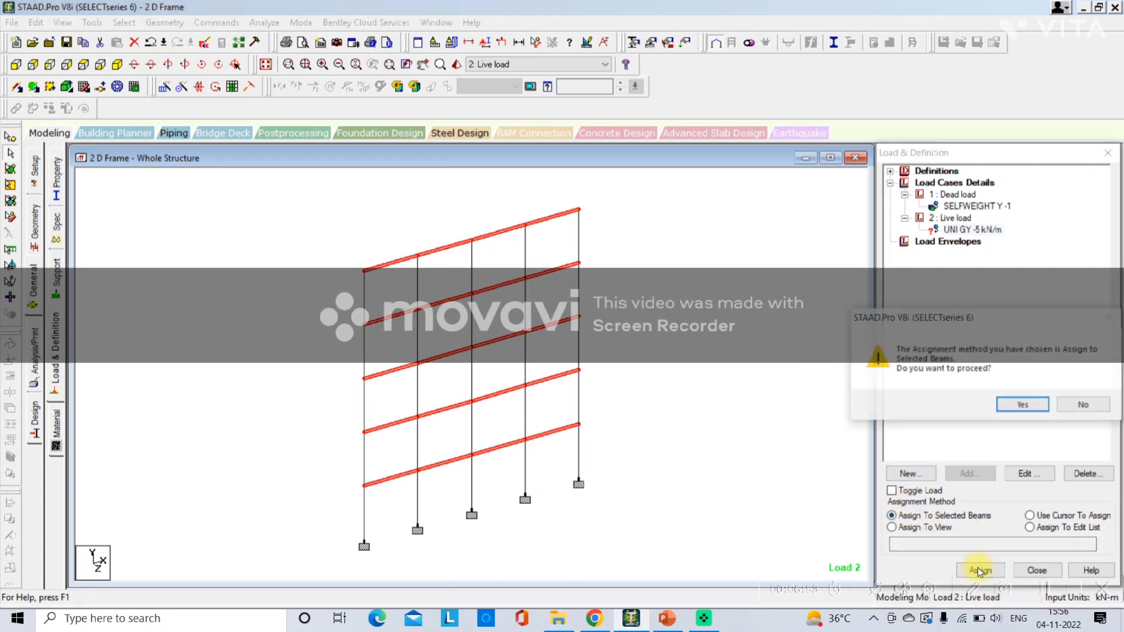
{"action": "left_click", "coordinate": [1023, 404]}
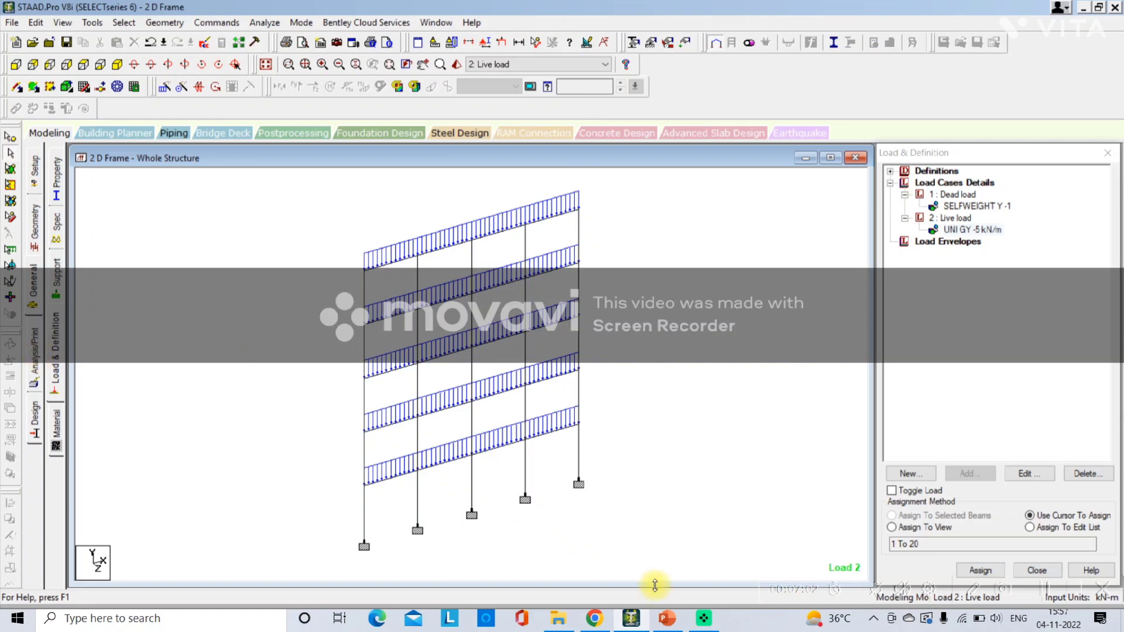
- Switch to PowerPoint and start list item 5 below the "Live Load- Uniform Force" line
{"action": "left_click", "coordinate": [667, 618]}
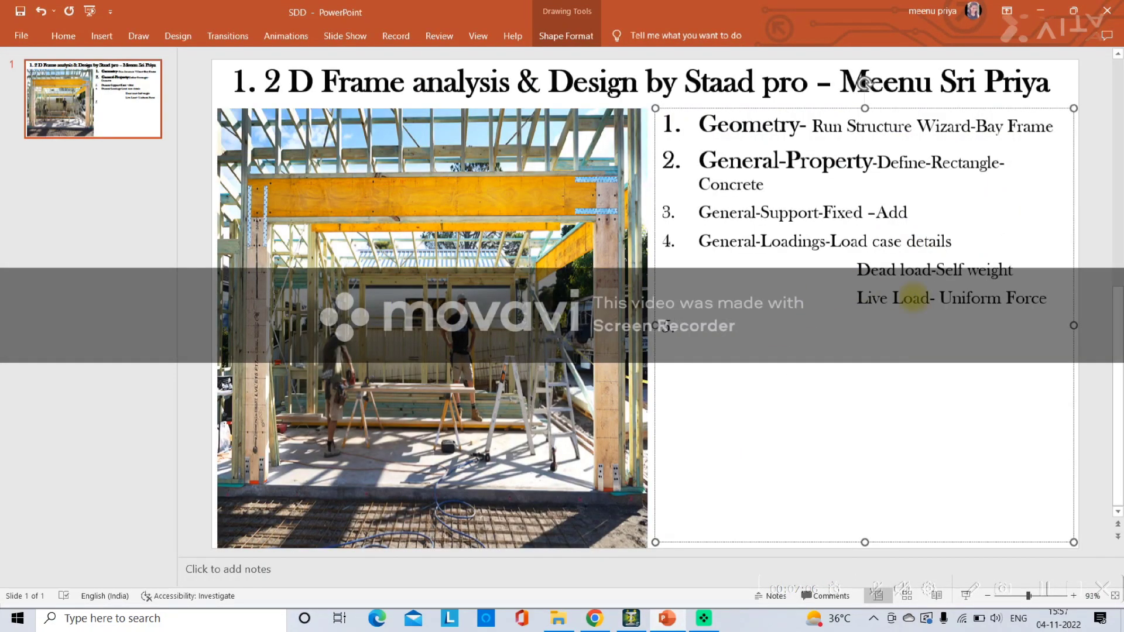
{"action": "key", "text": "ctrl+a"}
{"action": "type", "text": "n"}
{"action": "key", "text": "ctrl+z"}
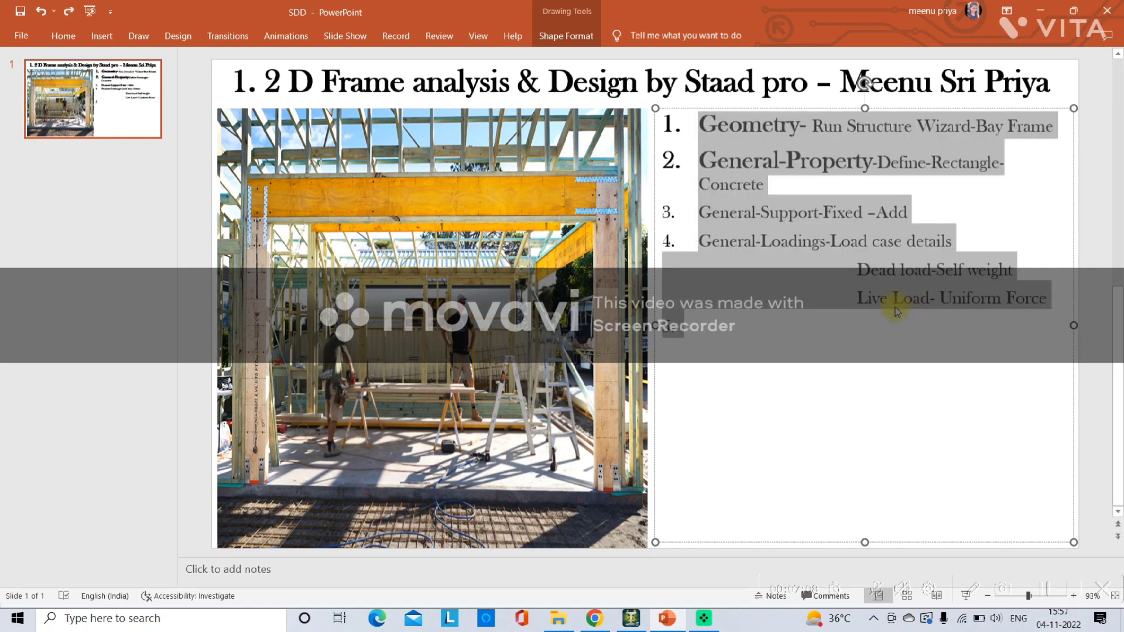
- Enter "Analysis/Print-" as the text of list item 5
{"action": "left_click", "coordinate": [802, 341]}
{"action": "type", "text": "A"}
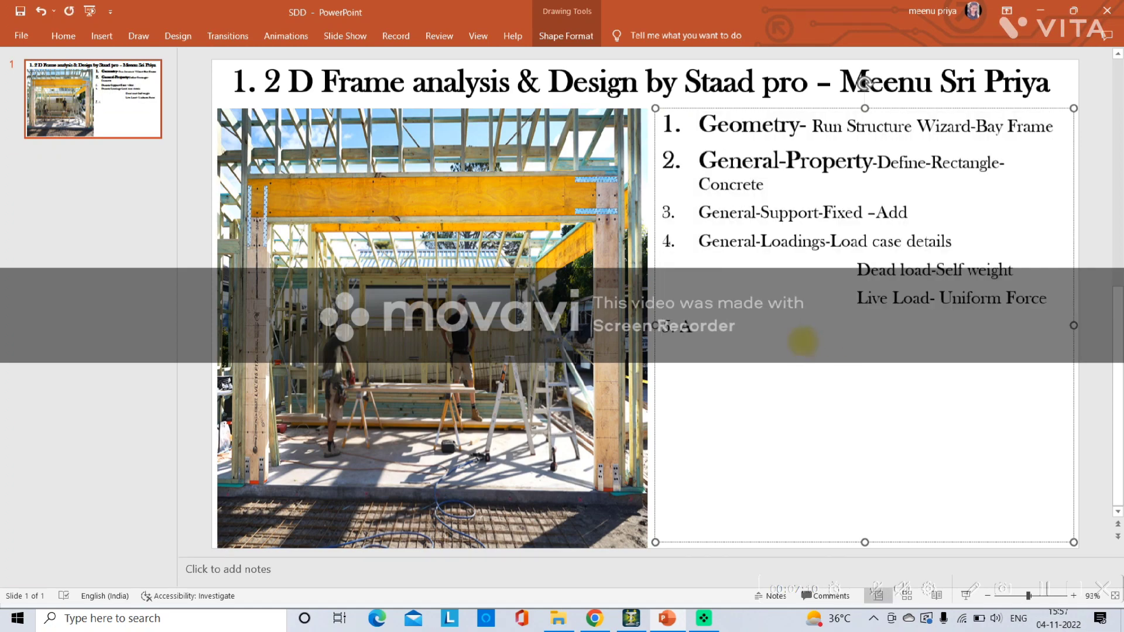
{"action": "type", "text": "nalysis"}
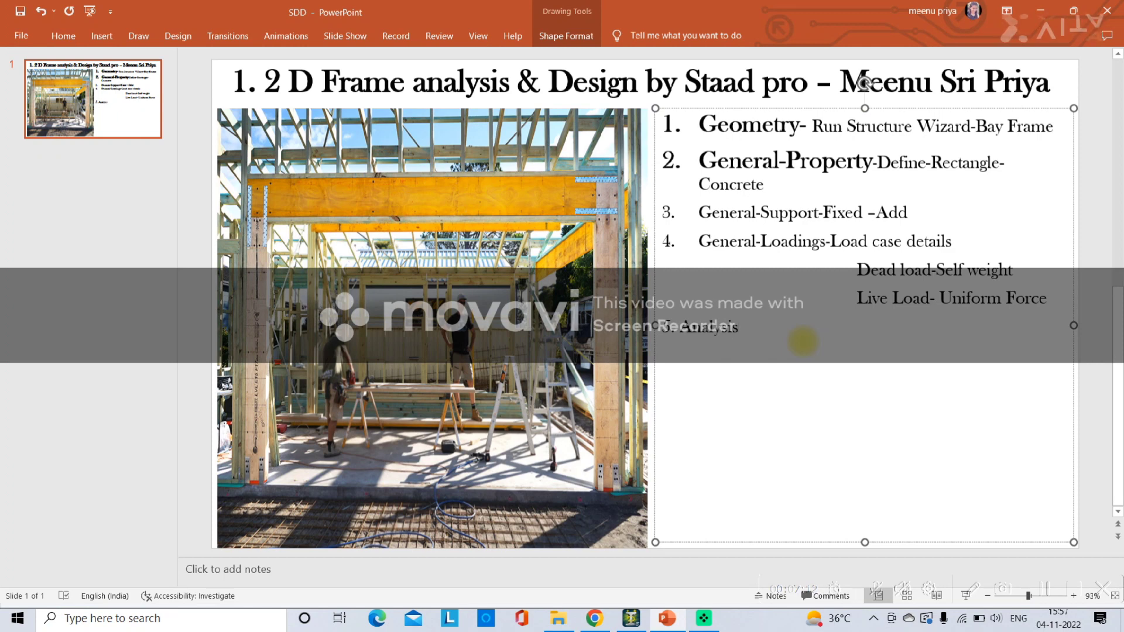
{"action": "type", "text": "/Print-"}
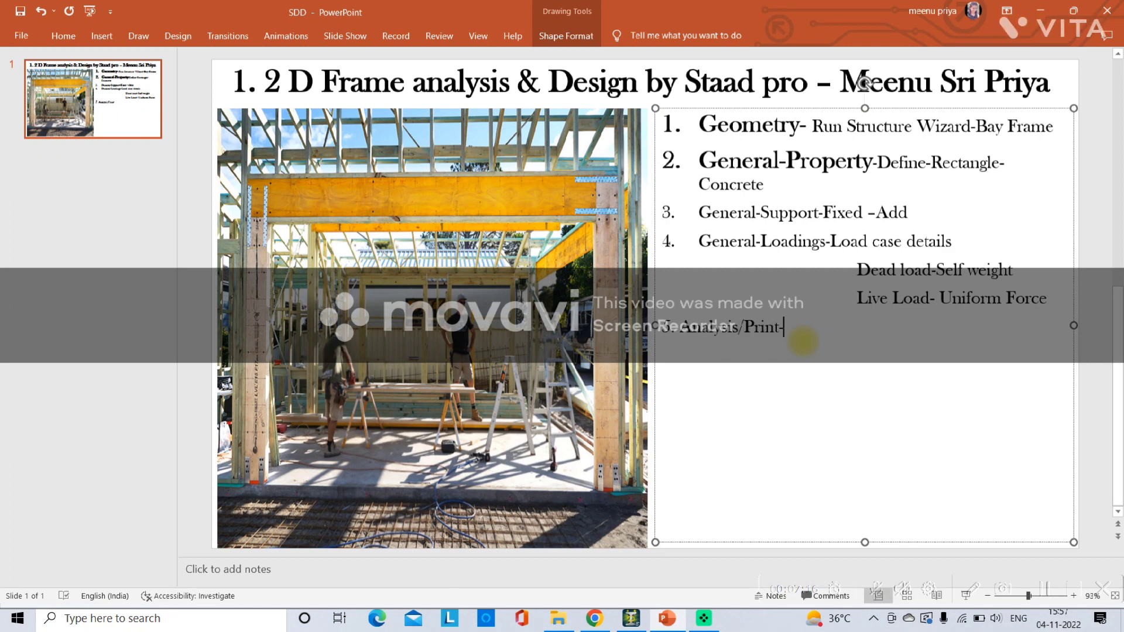
- Switch to STAAD.Pro and add a Perform Analysis command with the No Print option, then close the analysis commands dialog
{"action": "left_click", "coordinate": [631, 618]}
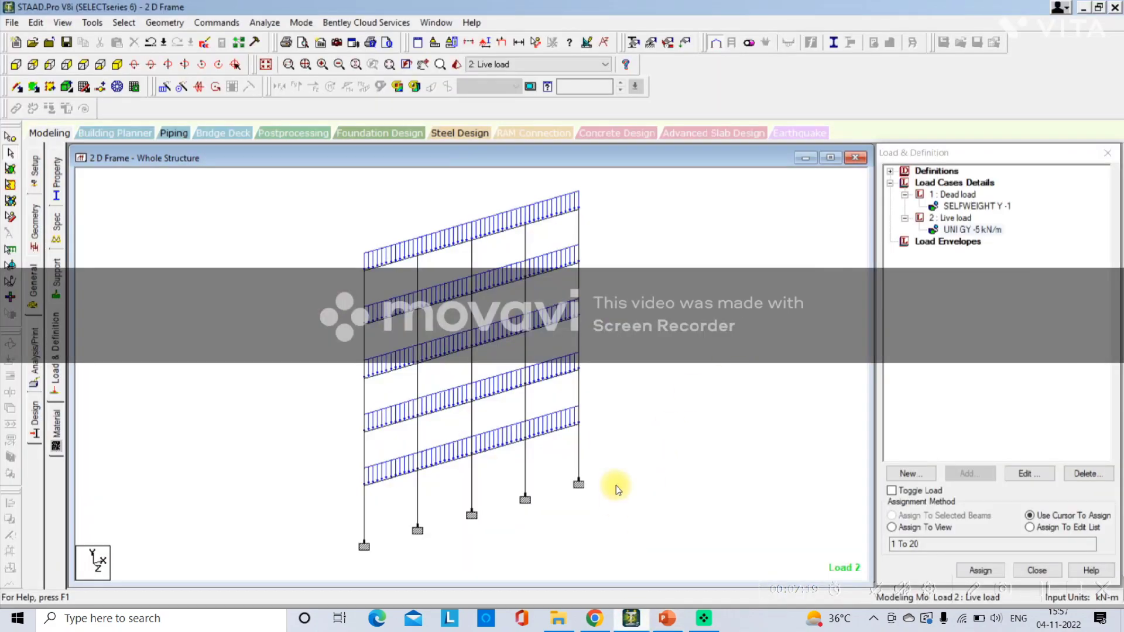
{"action": "left_click", "coordinate": [36, 367]}
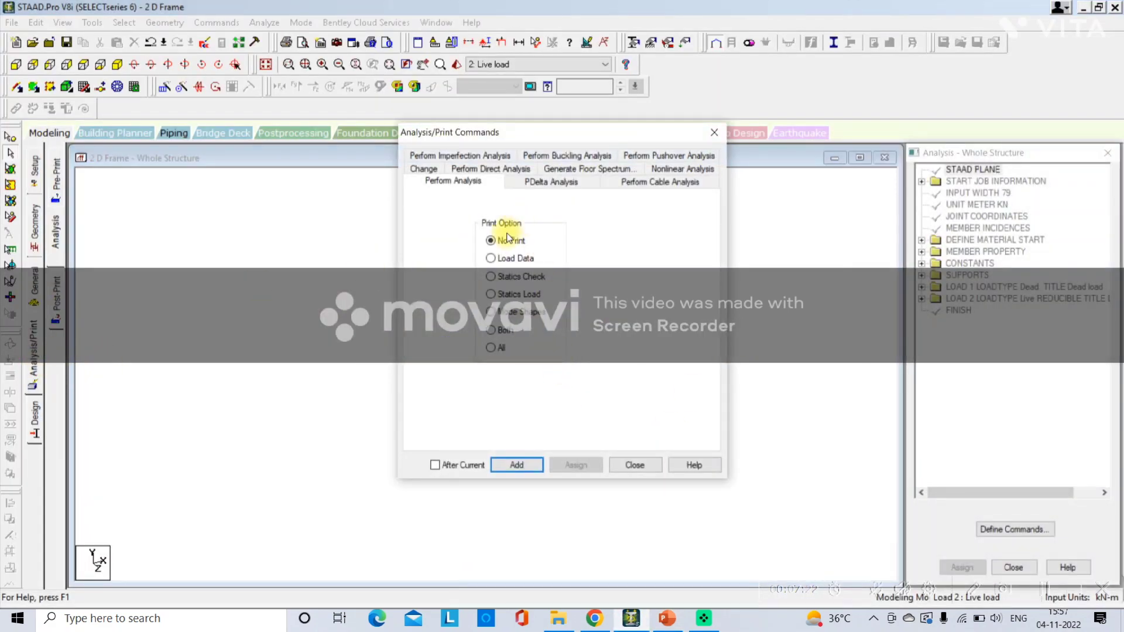
{"action": "left_click", "coordinate": [517, 464]}
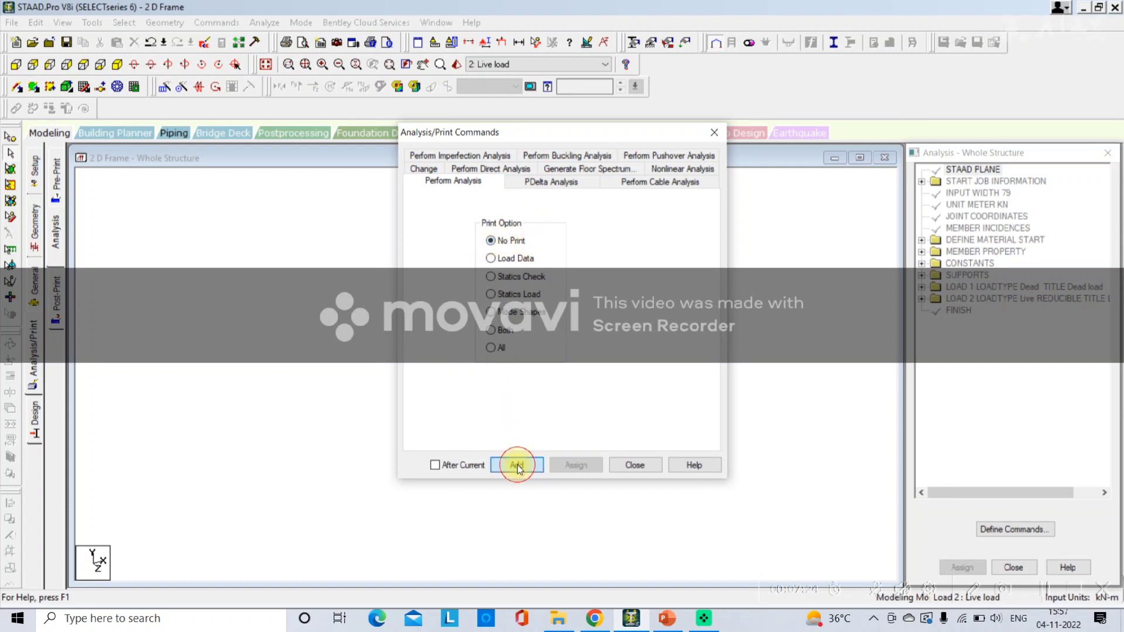
{"action": "left_click", "coordinate": [635, 465]}
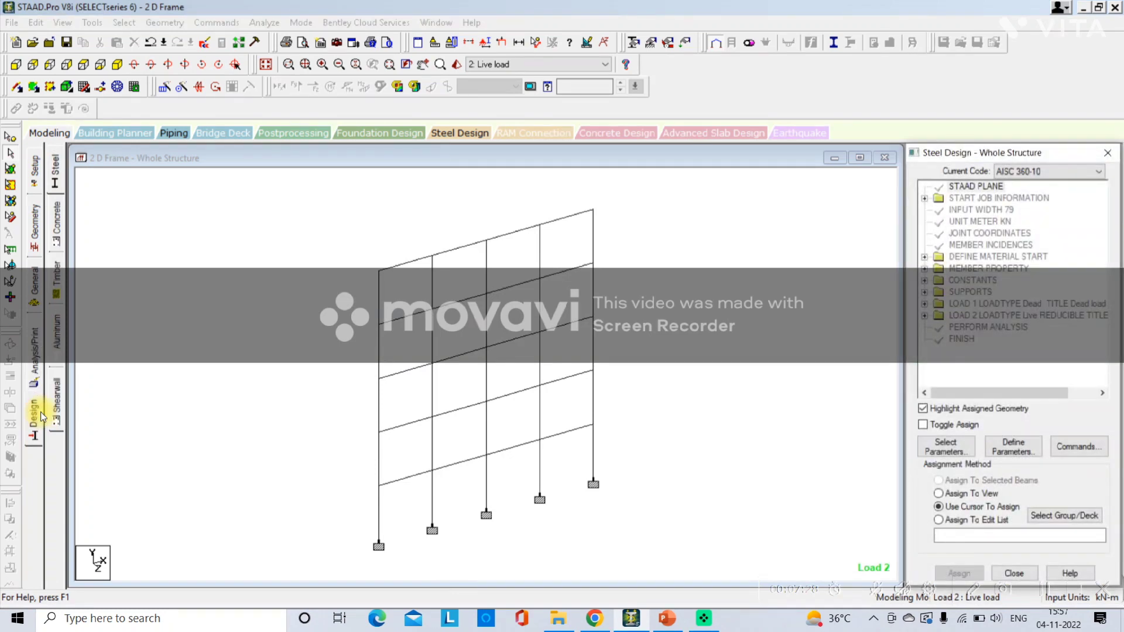
- Switch to PowerPoint and add list item 6 reading "Design- Concrete-IS 456"
{"action": "left_click", "coordinate": [667, 618]}
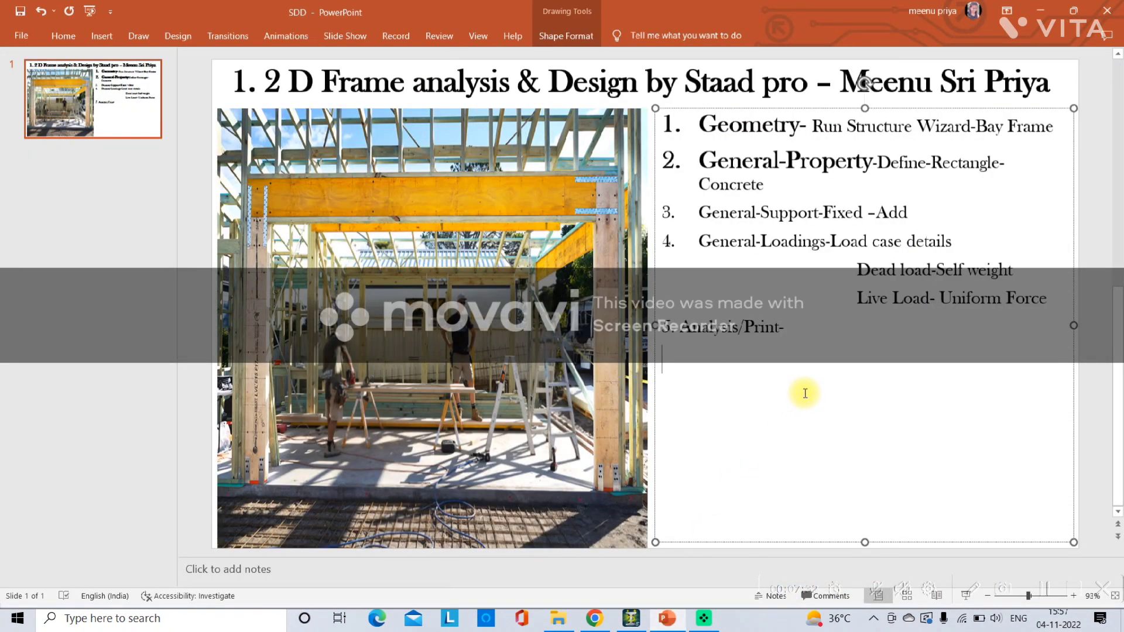
{"action": "type", "text": "De"}
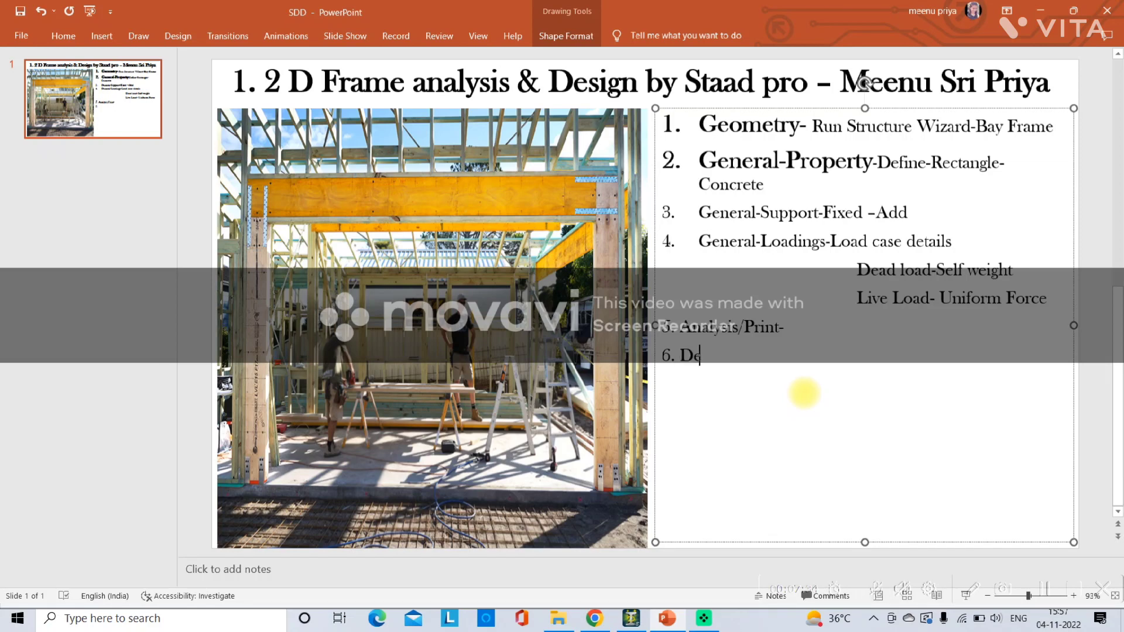
{"action": "type", "text": "sign"}
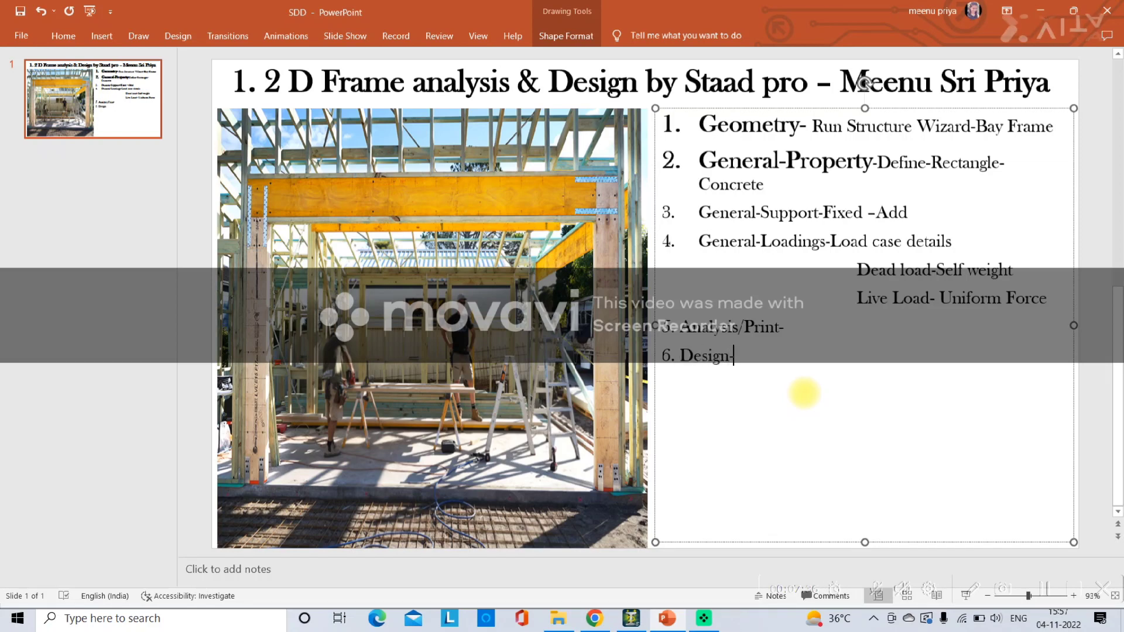
{"action": "type", "text": "- Concrete-IS 456"}
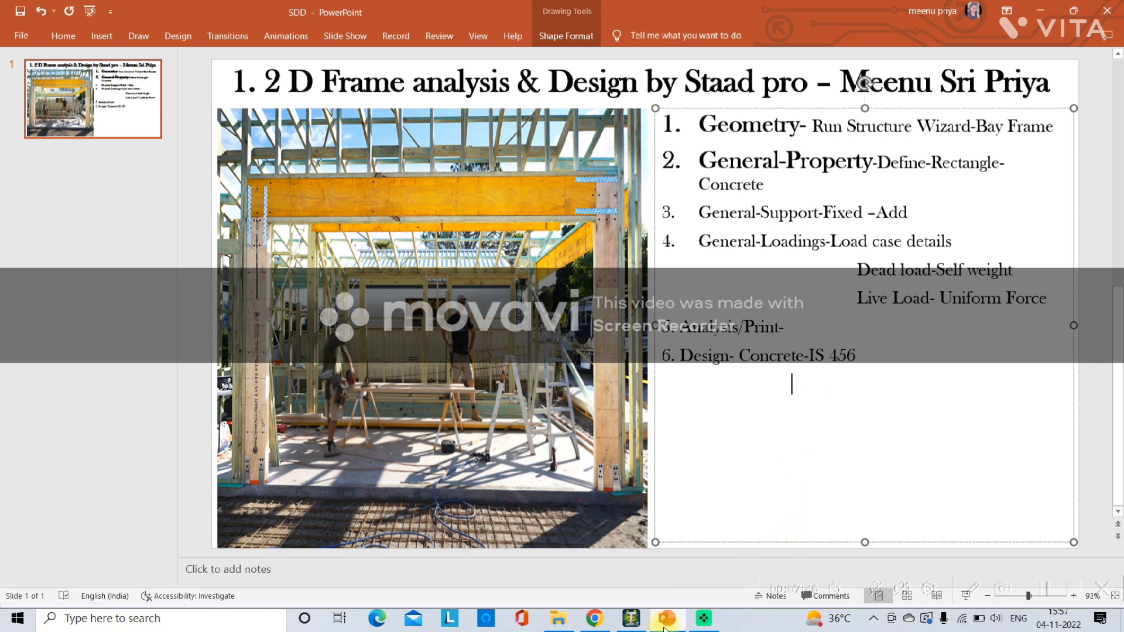
- Switch to STAAD.Pro, open the concrete design settings and set the current design code to IS456
{"action": "left_click", "coordinate": [635, 620]}
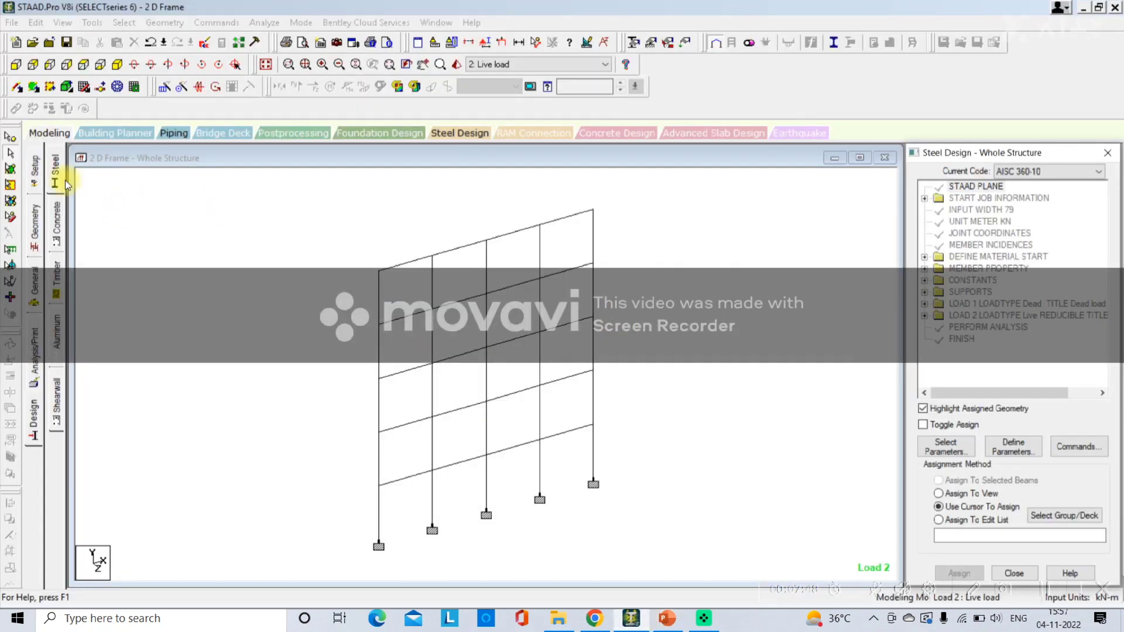
{"action": "left_click", "coordinate": [57, 208]}
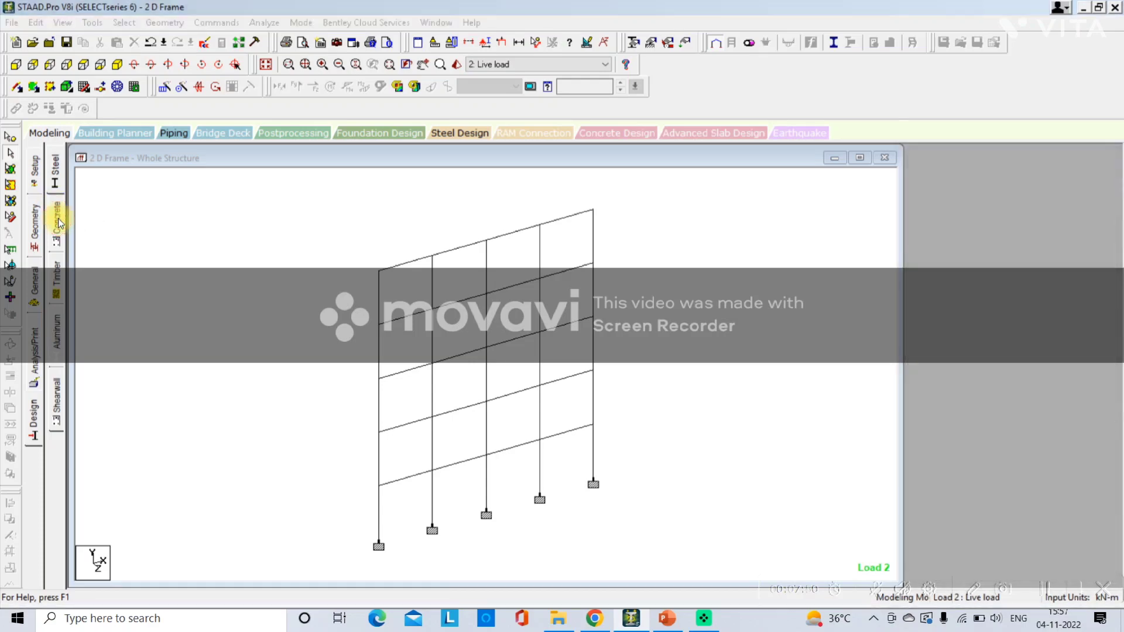
{"action": "left_click", "coordinate": [1033, 171]}
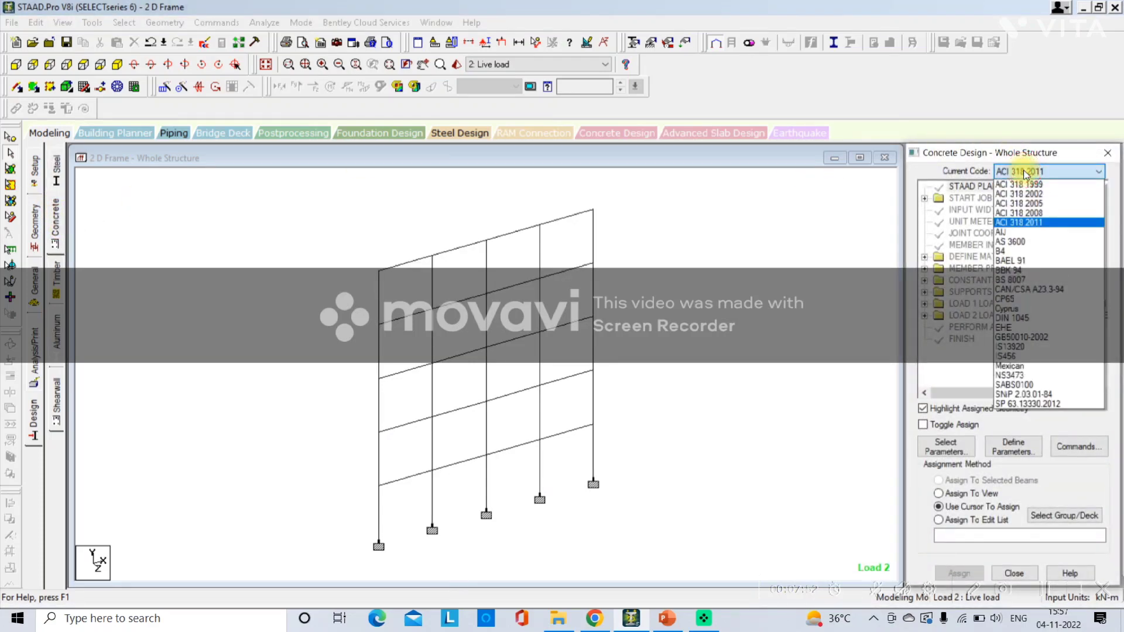
{"action": "left_click", "coordinate": [1019, 356]}
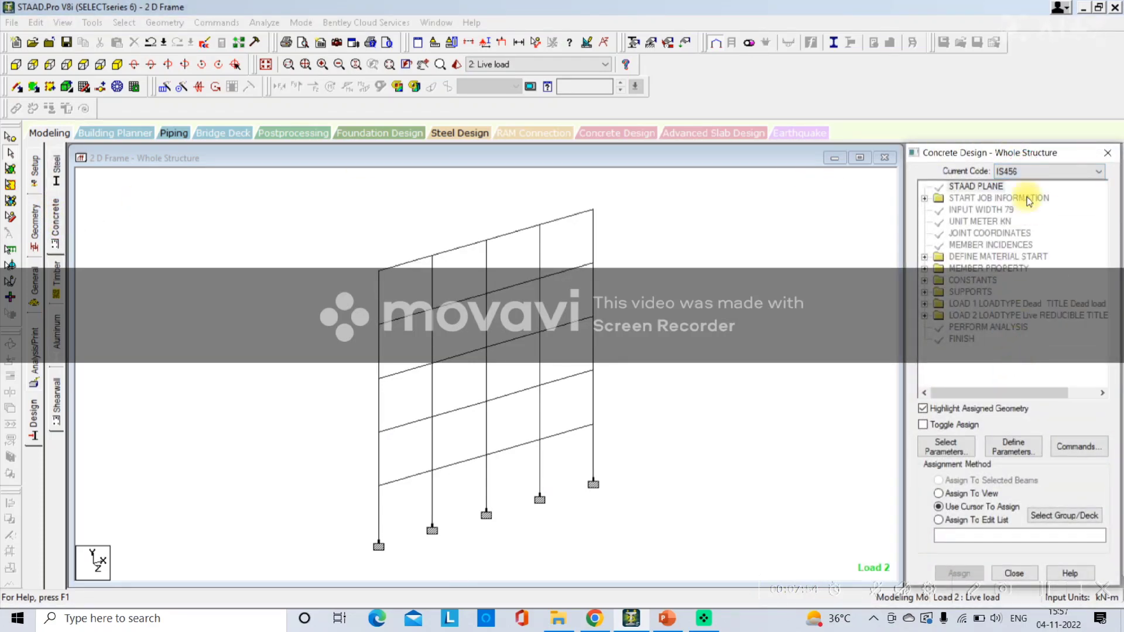
- With IS456 as the current code, define and add the FC parameter with a concrete compressive strength of 20000 kN/m2
{"action": "left_click", "coordinate": [1030, 171]}
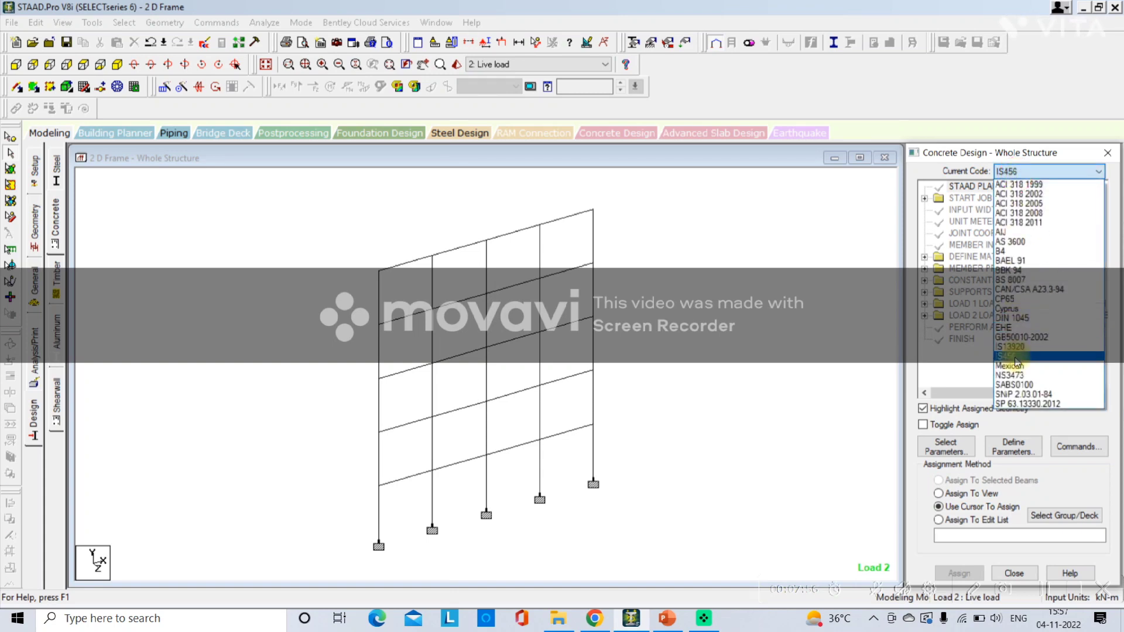
{"action": "left_click", "coordinate": [1012, 357]}
{"action": "left_click", "coordinate": [1011, 448]}
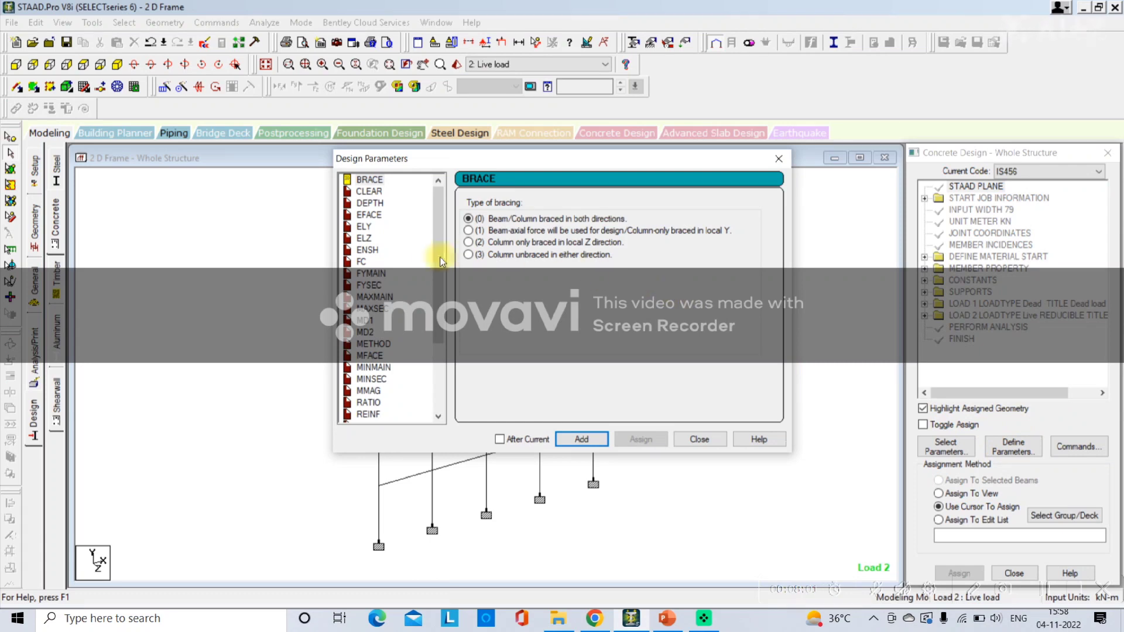
{"action": "left_click", "coordinate": [366, 261]}
{"action": "left_click", "coordinate": [609, 250]}
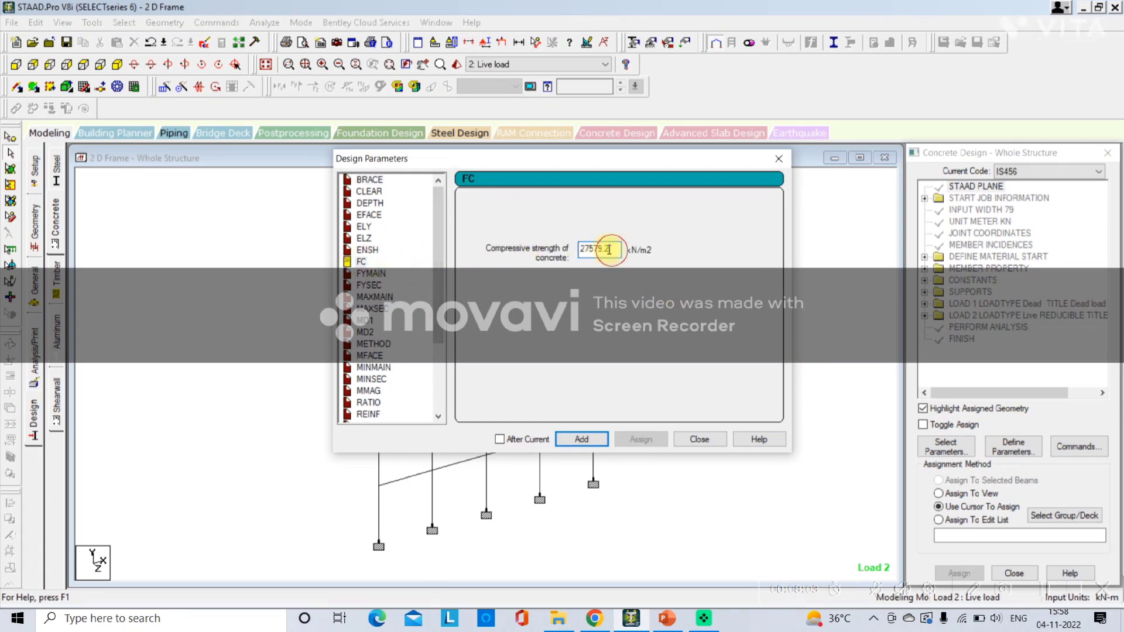
{"action": "left_click_drag", "start_coordinate": [609, 250], "coordinate": [520, 251]}
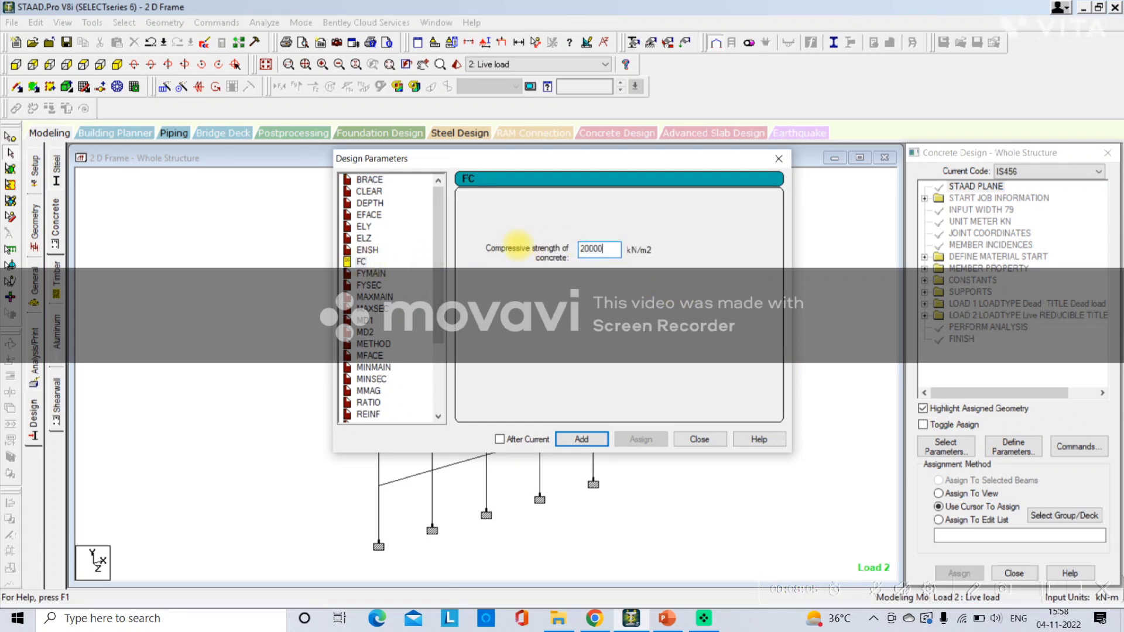
{"action": "type", "text": "20000"}
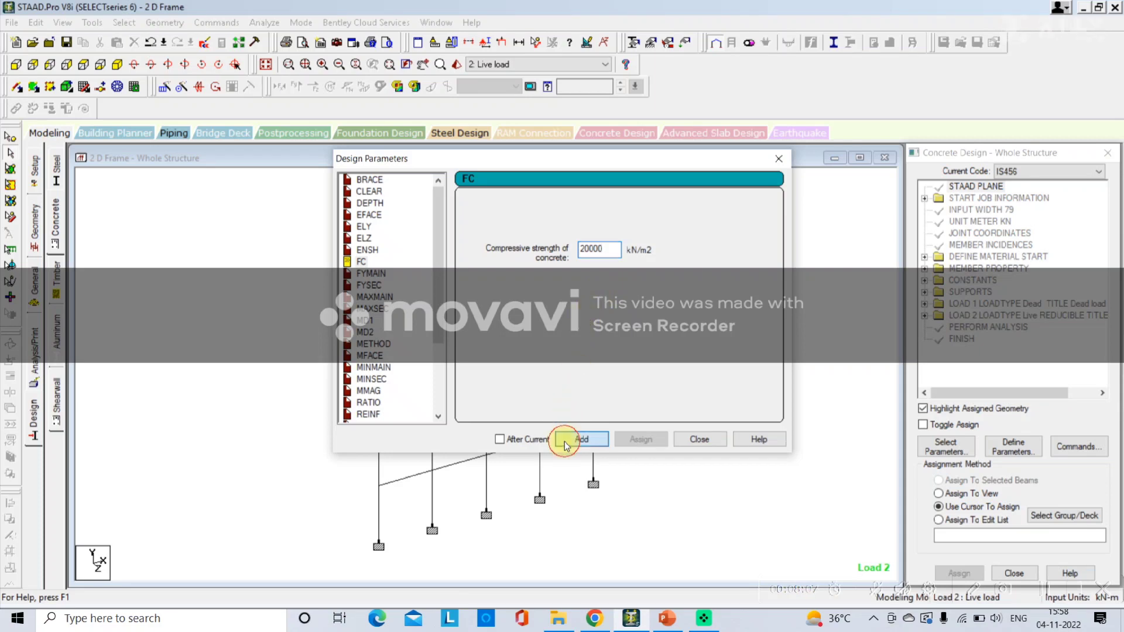
{"action": "left_click", "coordinate": [562, 440]}
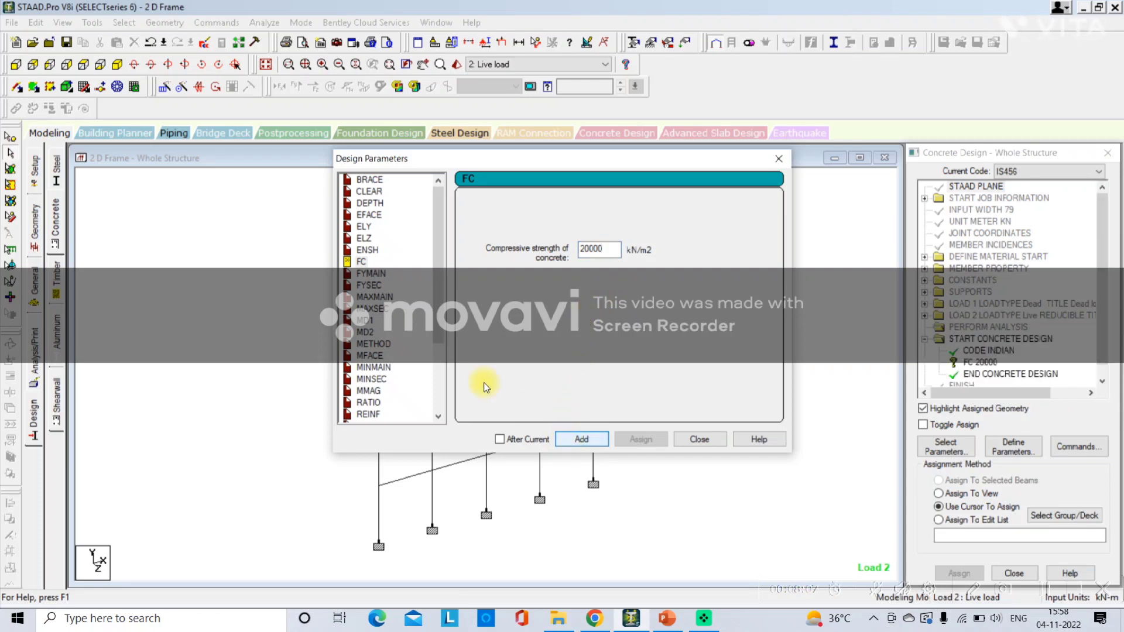
- Add the FYMAIN parameter with a main reinforcement yield strength of 415000 kN/m2, and close the design parameters dialog
{"action": "left_click", "coordinate": [365, 274]}
{"action": "left_click_drag", "start_coordinate": [612, 250], "coordinate": [539, 256]}
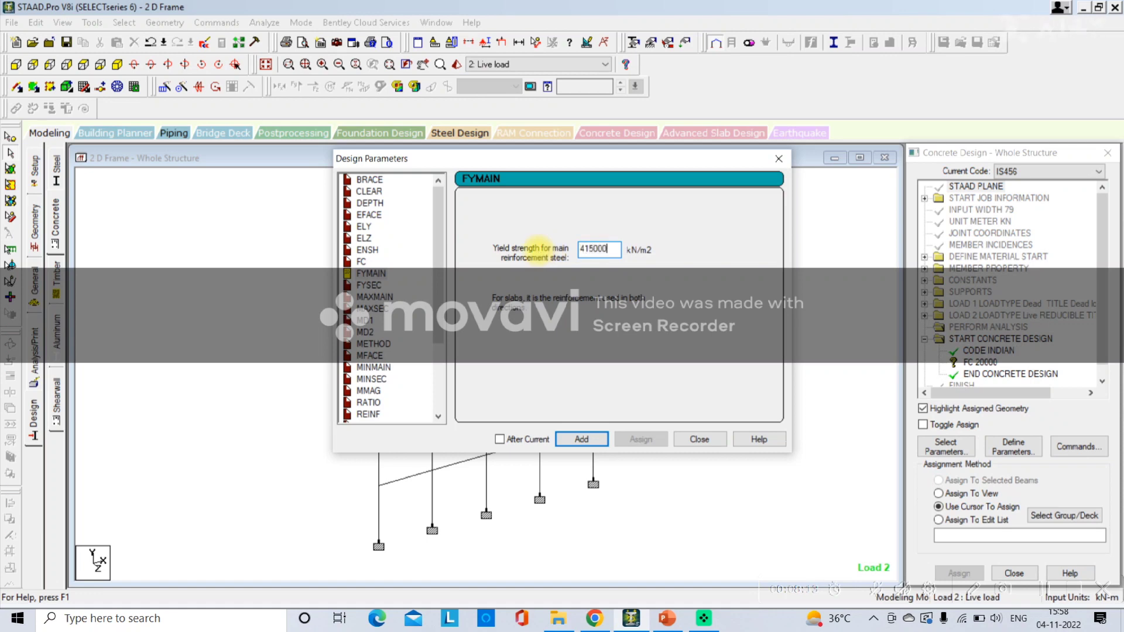
{"action": "type", "text": "415000"}
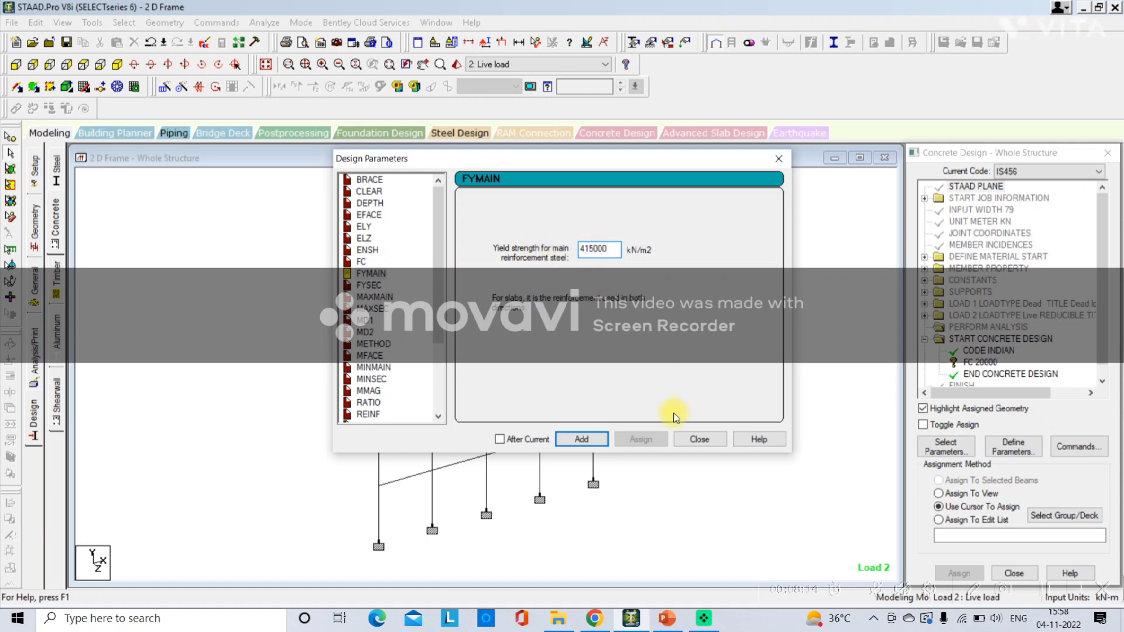
{"action": "left_click", "coordinate": [582, 439]}
{"action": "left_click", "coordinate": [698, 441]}
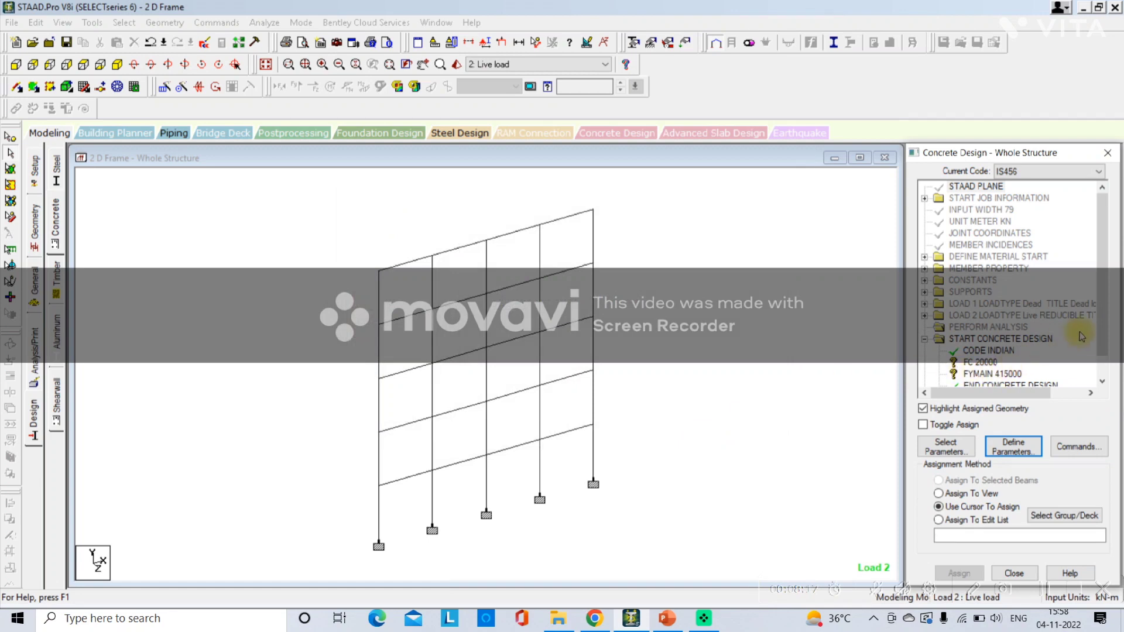
- Add the Design Beam, Design Column and Take Off commands to the concrete design, and close the design commands dialog
{"action": "scroll", "coordinate": [1099, 364], "scroll_direction": "down", "scroll_amount": 1}
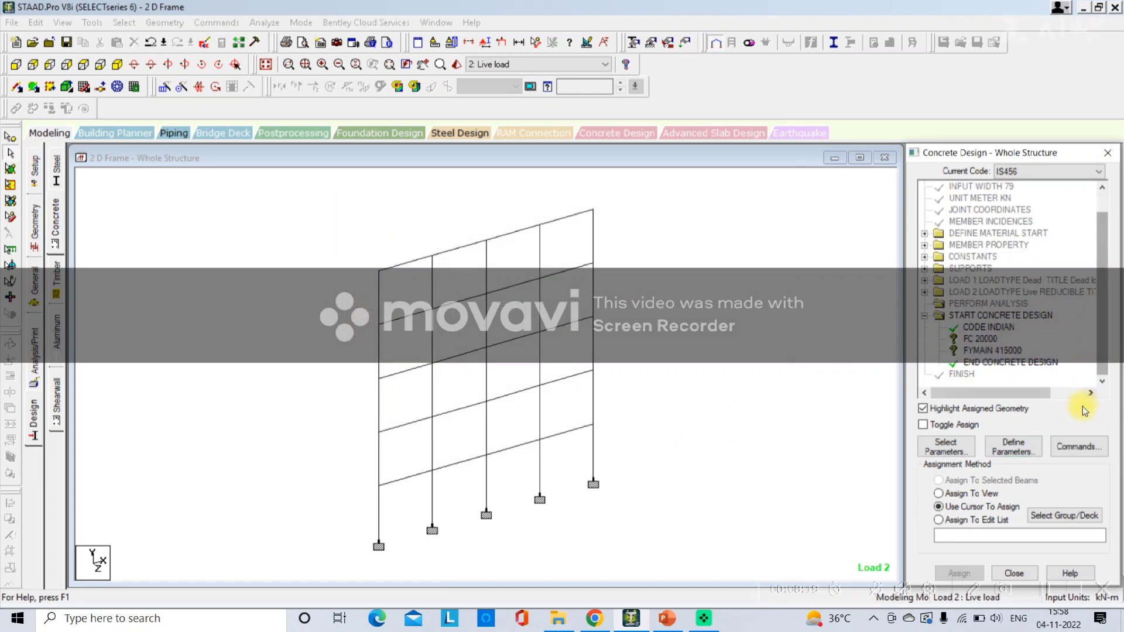
{"action": "left_click", "coordinate": [1077, 445]}
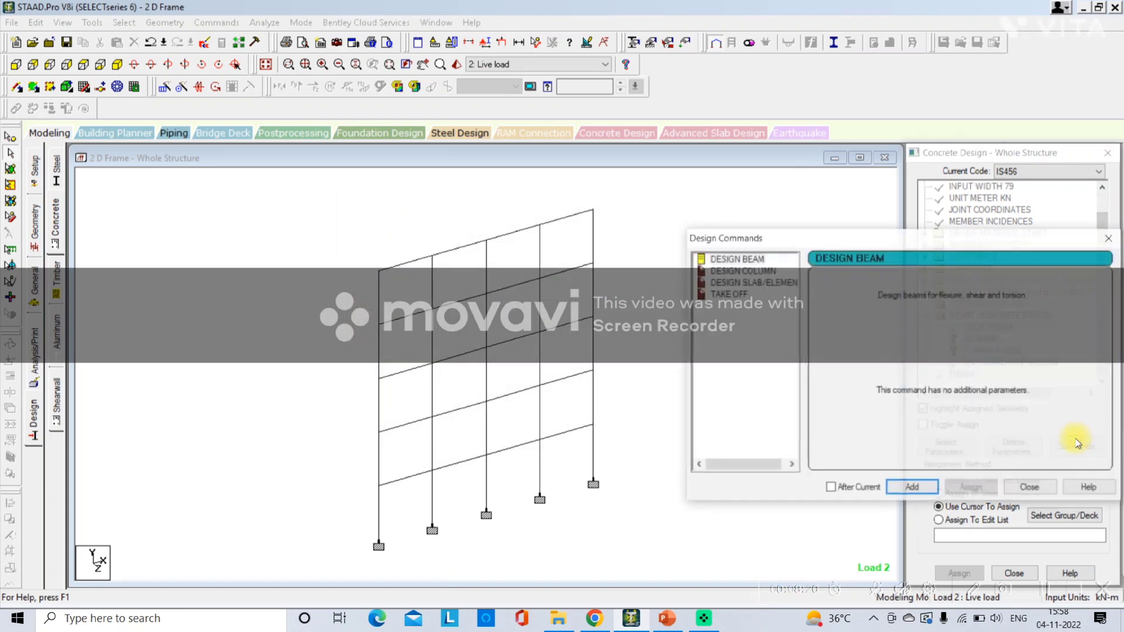
{"action": "left_click", "coordinate": [726, 259]}
{"action": "left_click", "coordinate": [912, 488]}
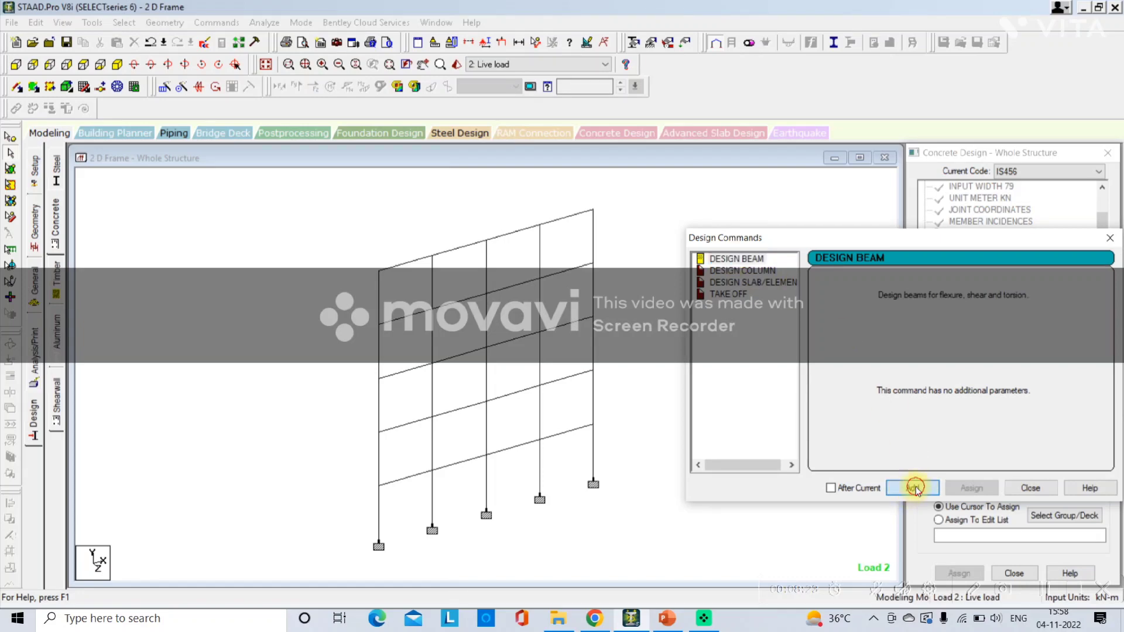
{"action": "left_click", "coordinate": [744, 270]}
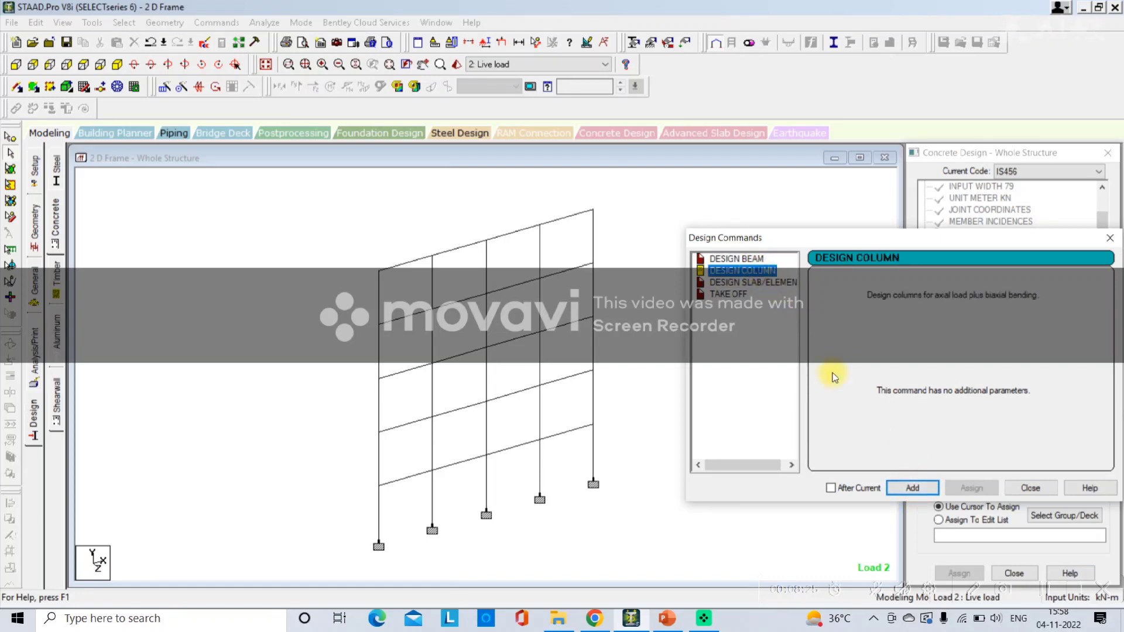
{"action": "left_click", "coordinate": [900, 490]}
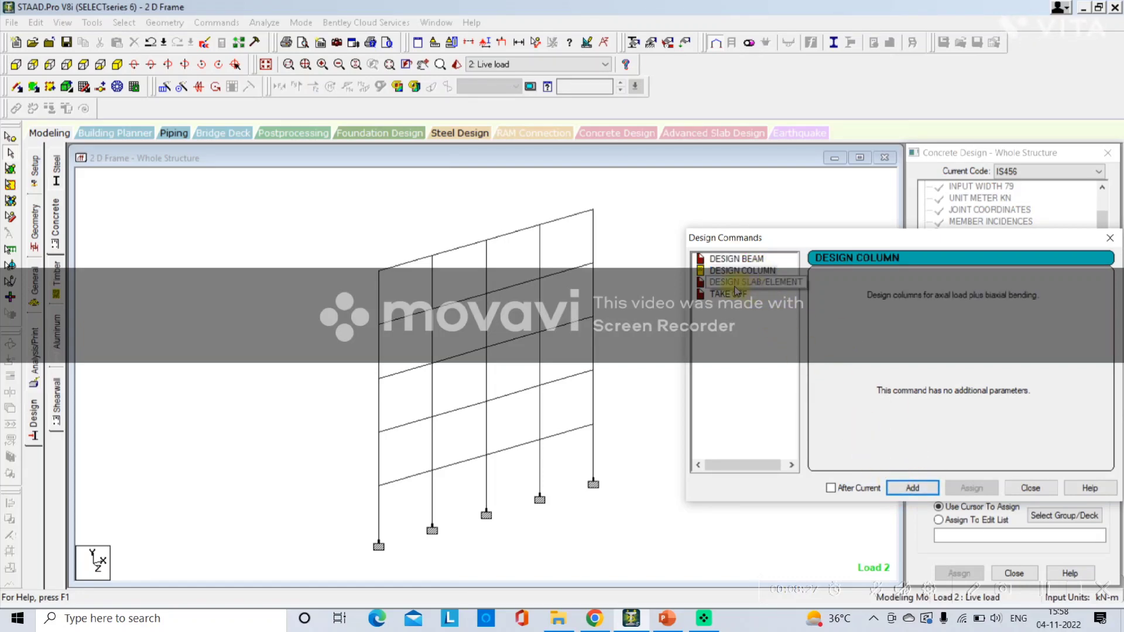
{"action": "left_click", "coordinate": [729, 294]}
{"action": "left_click", "coordinate": [912, 487]}
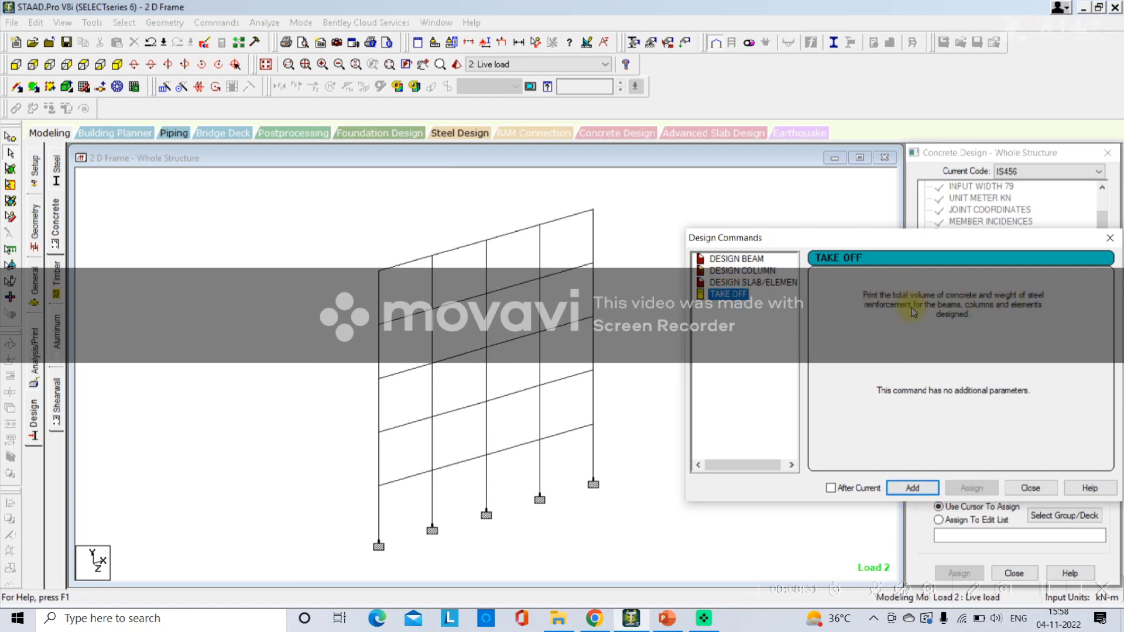
{"action": "left_click", "coordinate": [911, 486]}
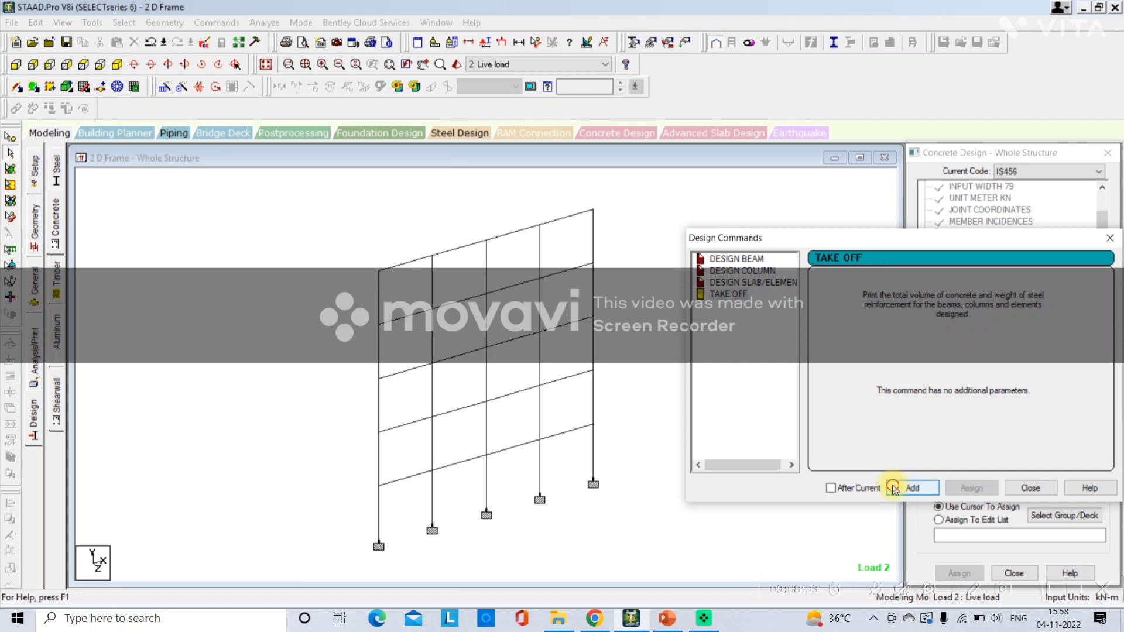
{"action": "left_click", "coordinate": [1026, 489]}
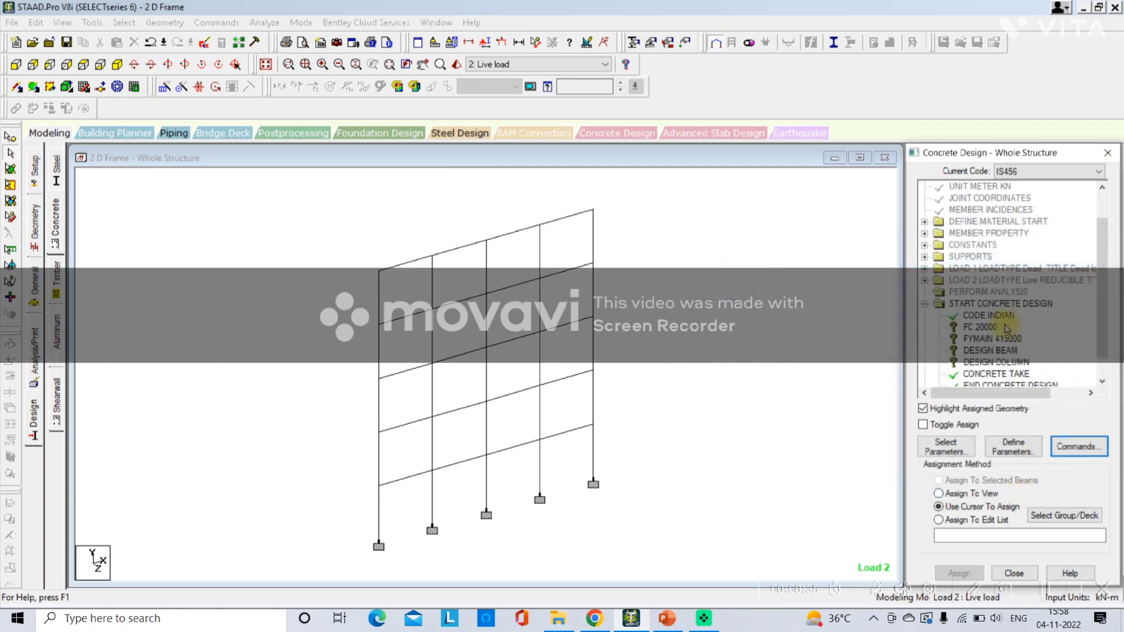
- Assign the FC 20000 parameter to the whole structure using the Assign To View method
{"action": "left_click", "coordinate": [982, 327]}
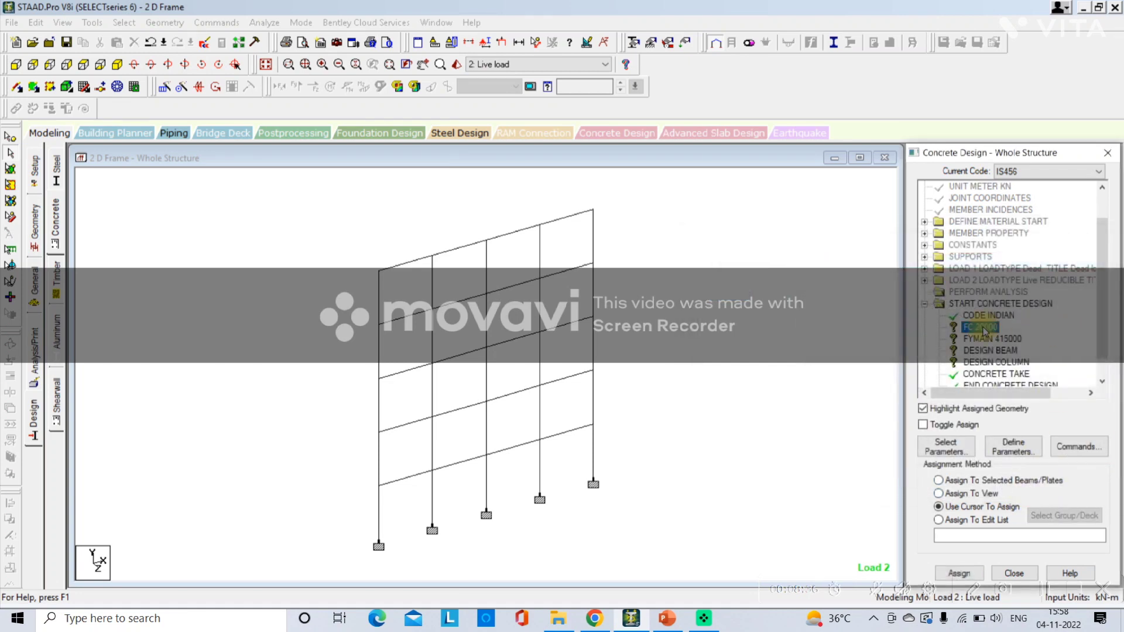
{"action": "left_click", "coordinate": [956, 495]}
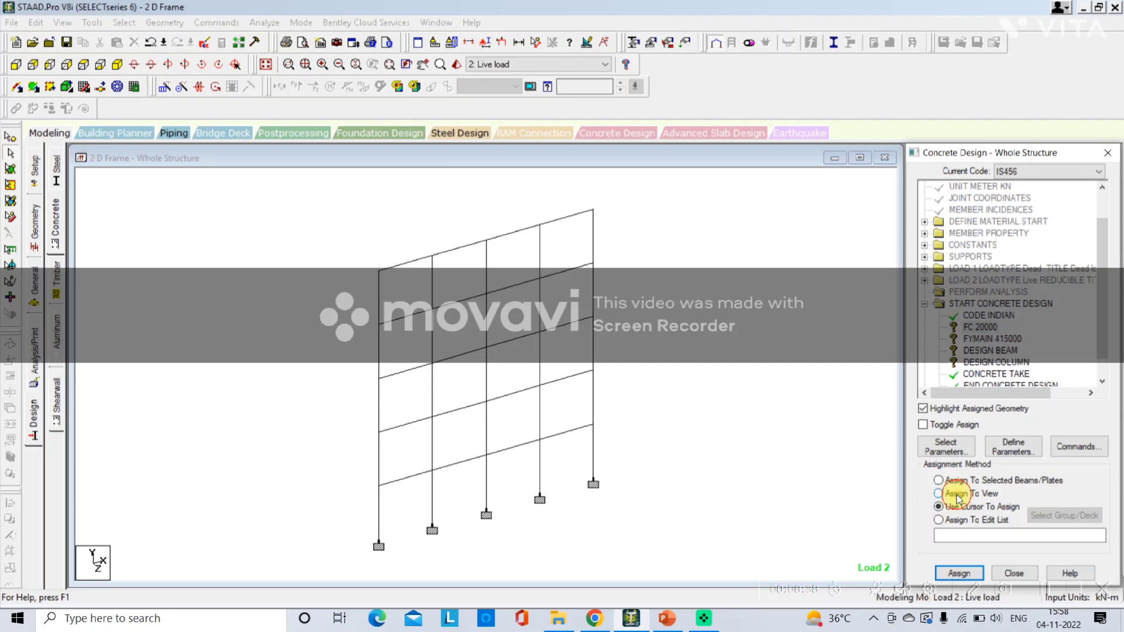
{"action": "left_click", "coordinate": [958, 572]}
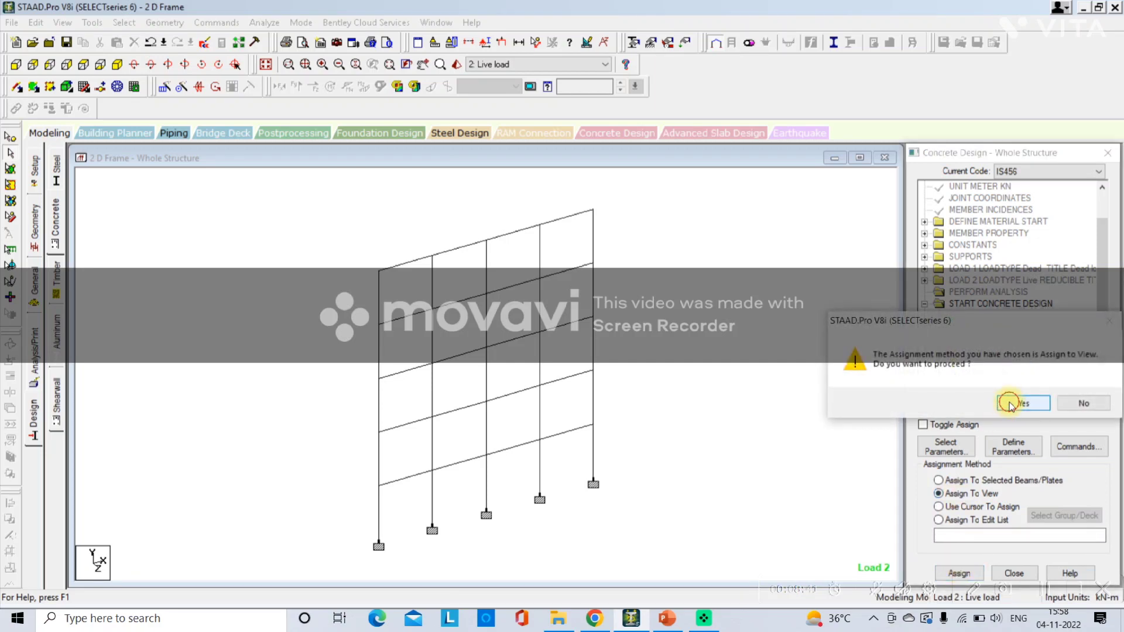
{"action": "left_click", "coordinate": [1011, 406]}
- Assign the FYMAIN 415000 parameter to the whole structure using the Assign To View method
{"action": "left_click", "coordinate": [992, 338]}
{"action": "left_click", "coordinate": [971, 507]}
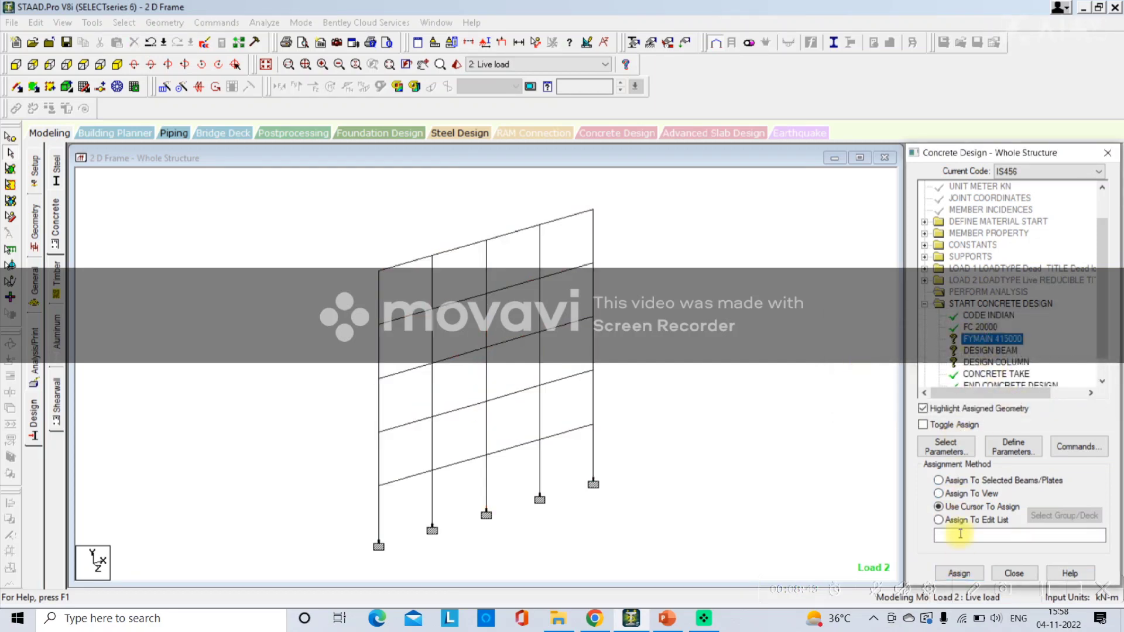
{"action": "left_click", "coordinate": [939, 493]}
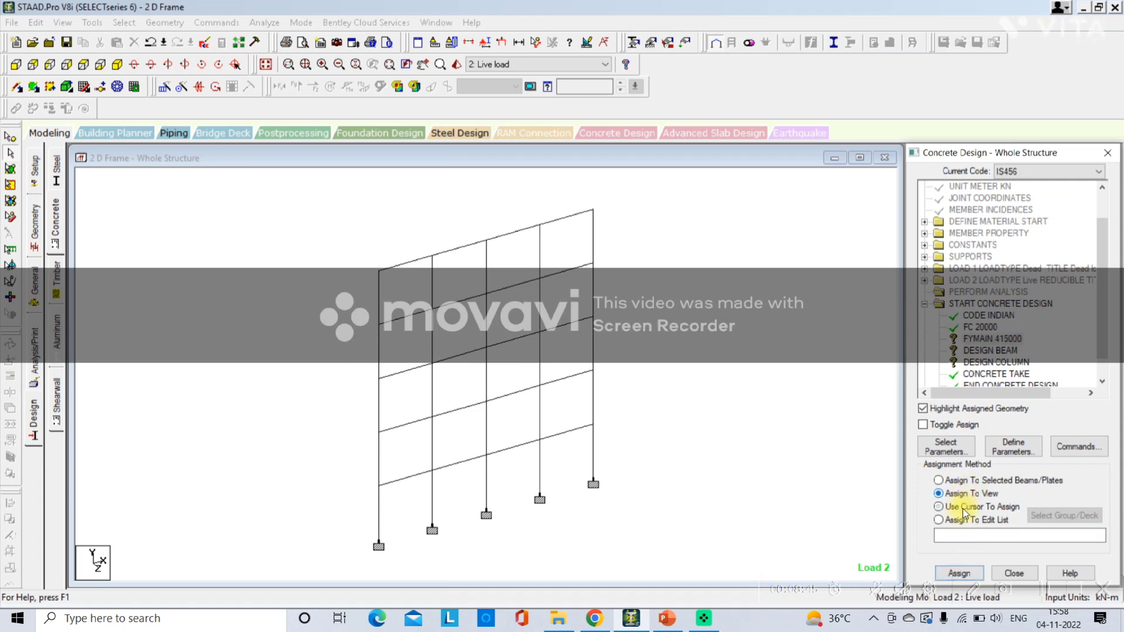
{"action": "left_click", "coordinate": [959, 573]}
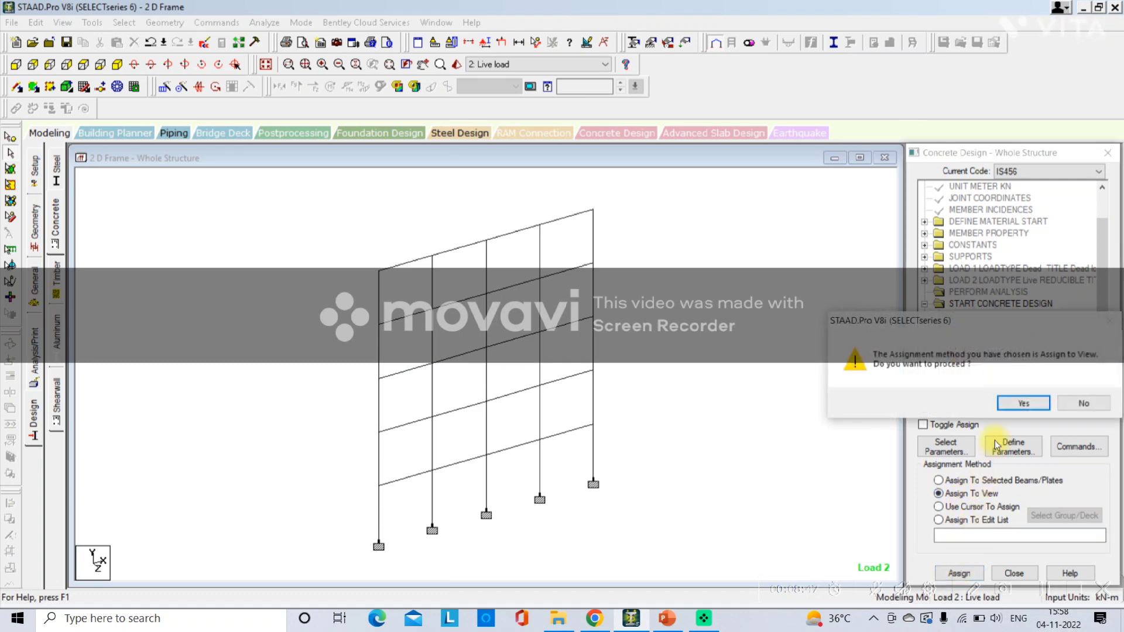
{"action": "left_click", "coordinate": [1019, 402]}
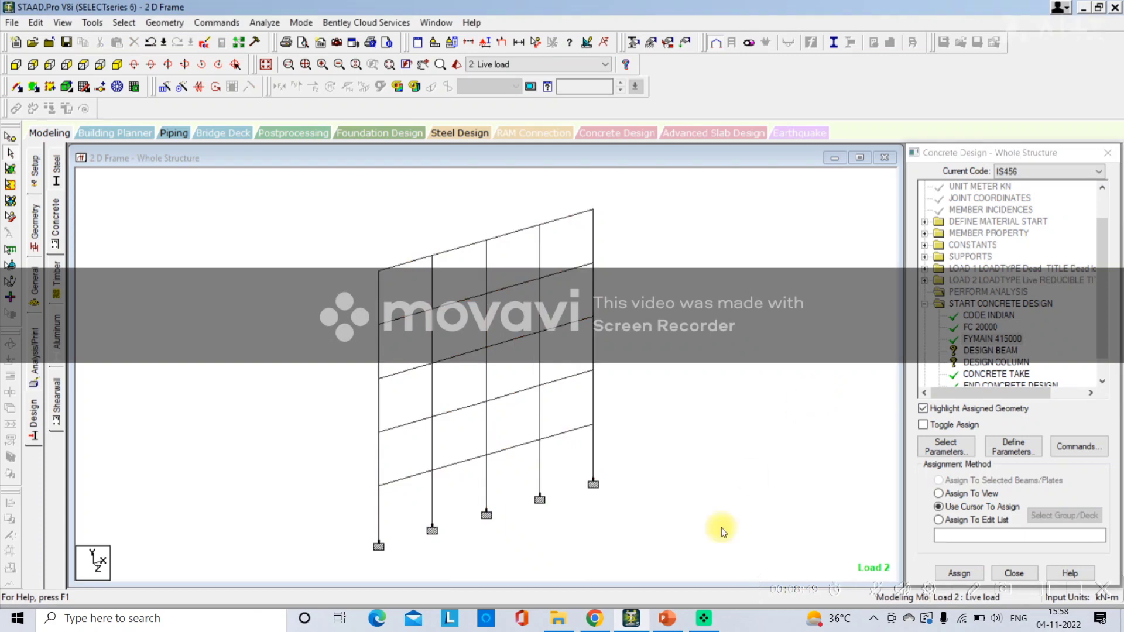
- Switch to PowerPoint and enter "Design Parameters-FC & FY Main" as an indented line under list item 6
{"action": "left_click", "coordinate": [664, 626]}
{"action": "left_click", "coordinate": [780, 439]}
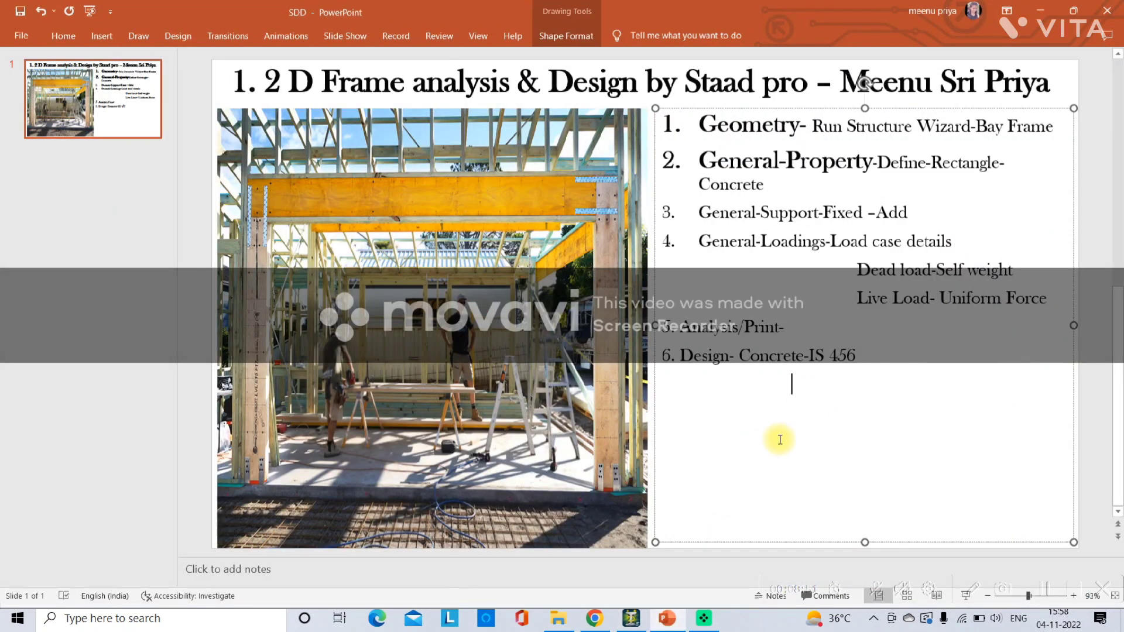
{"action": "type", "text": "Design Parameters-F"}
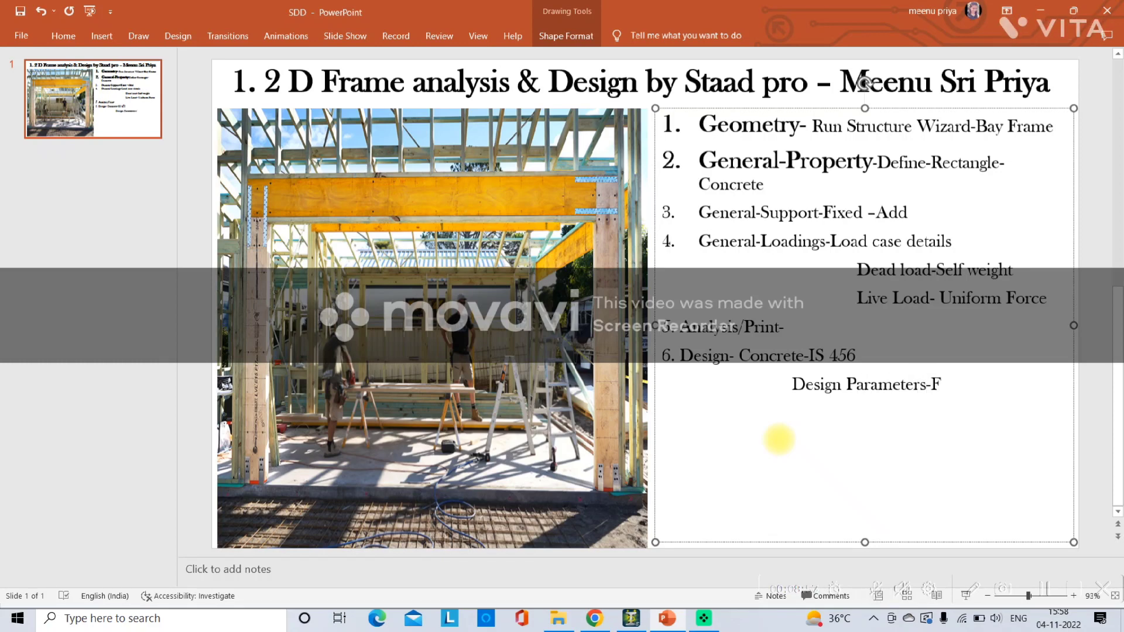
{"action": "type", "text": "C & FY Main"}
{"action": "key", "text": "Return"}
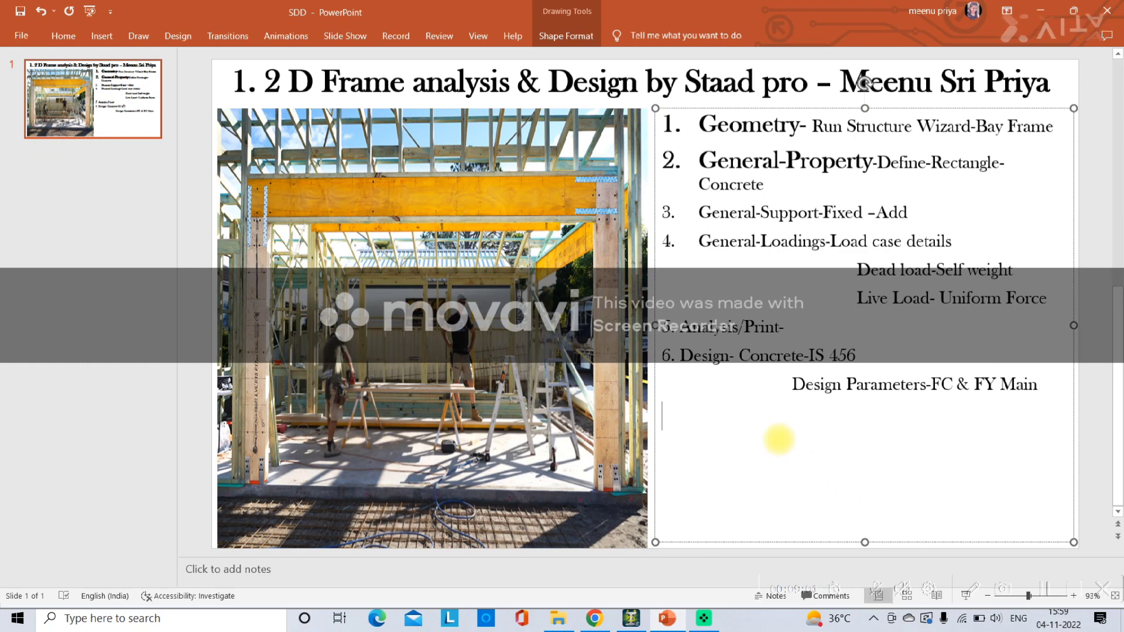
- Add "Commands-Design Beam & Column" under the design parameters line, followed by an aligned continuation line reading "& Take off"
{"action": "type", "text": "Commands"}
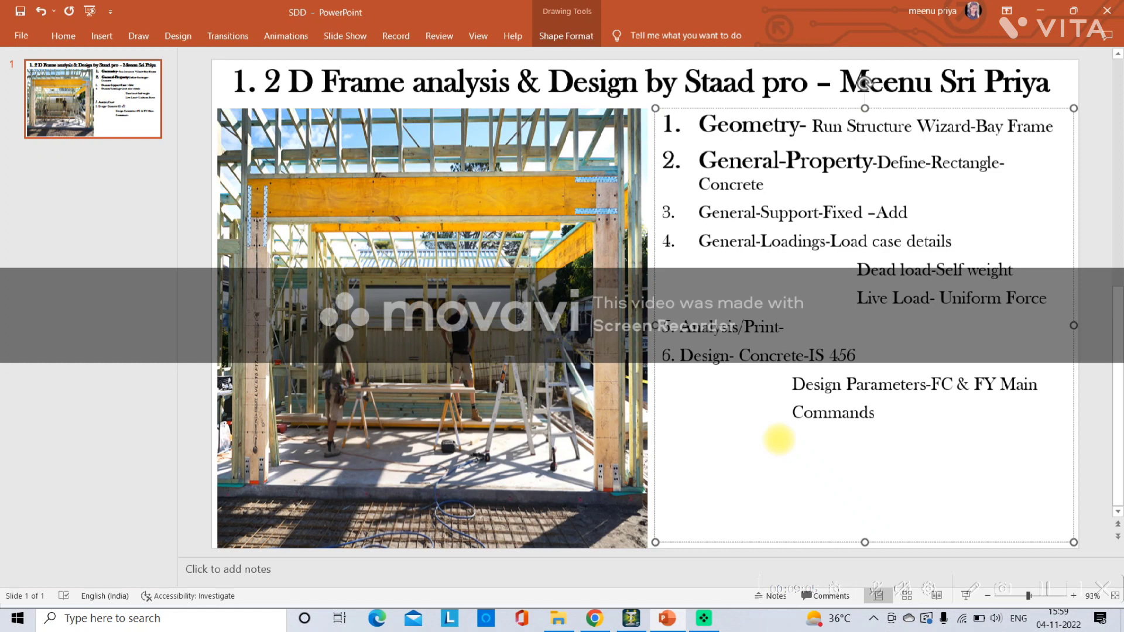
{"action": "type", "text": "-Desig"}
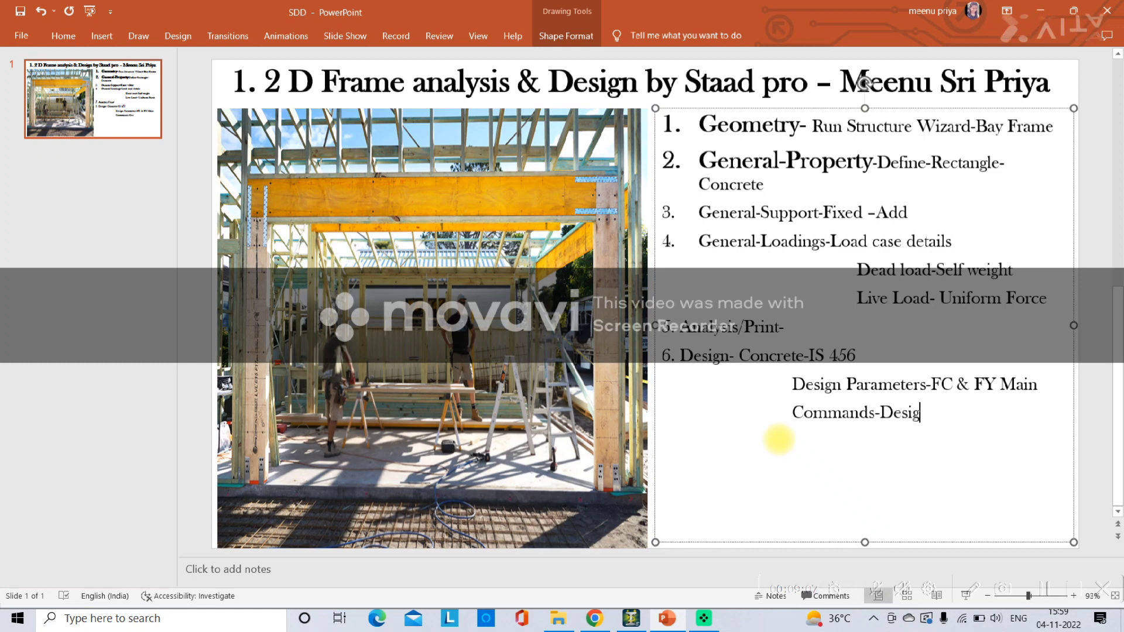
{"action": "type", "text": "n Beam "}
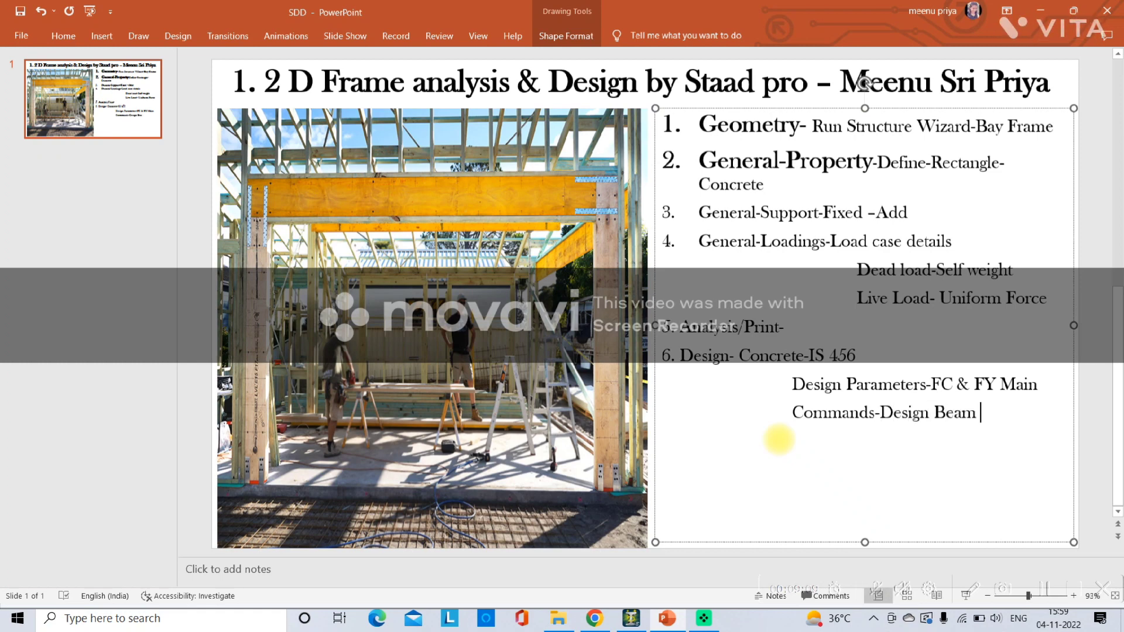
{"action": "type", "text": "& Column"}
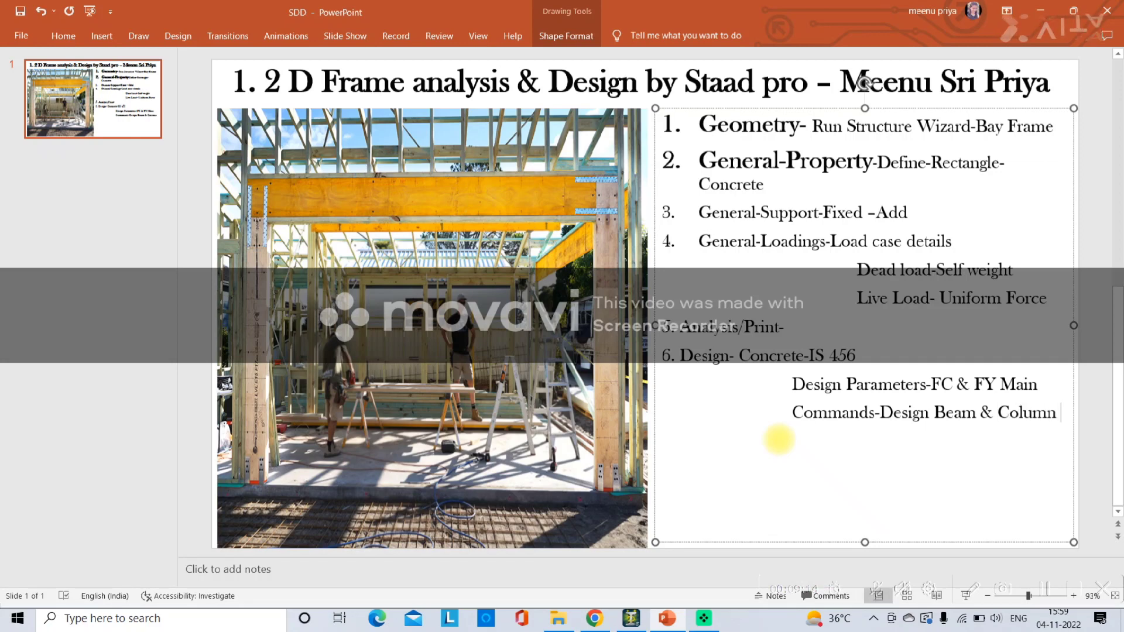
{"action": "key", "text": "Return"}
{"action": "type", "text": "& Take off"}
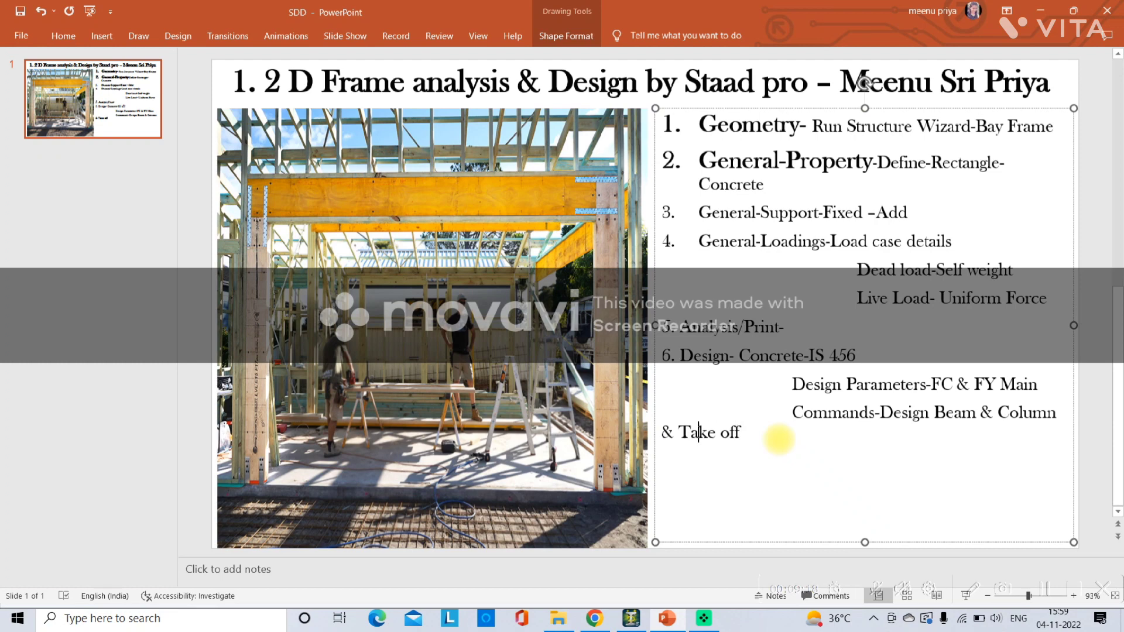
{"action": "key", "text": "Tab"}
{"action": "key", "text": "Tab"}
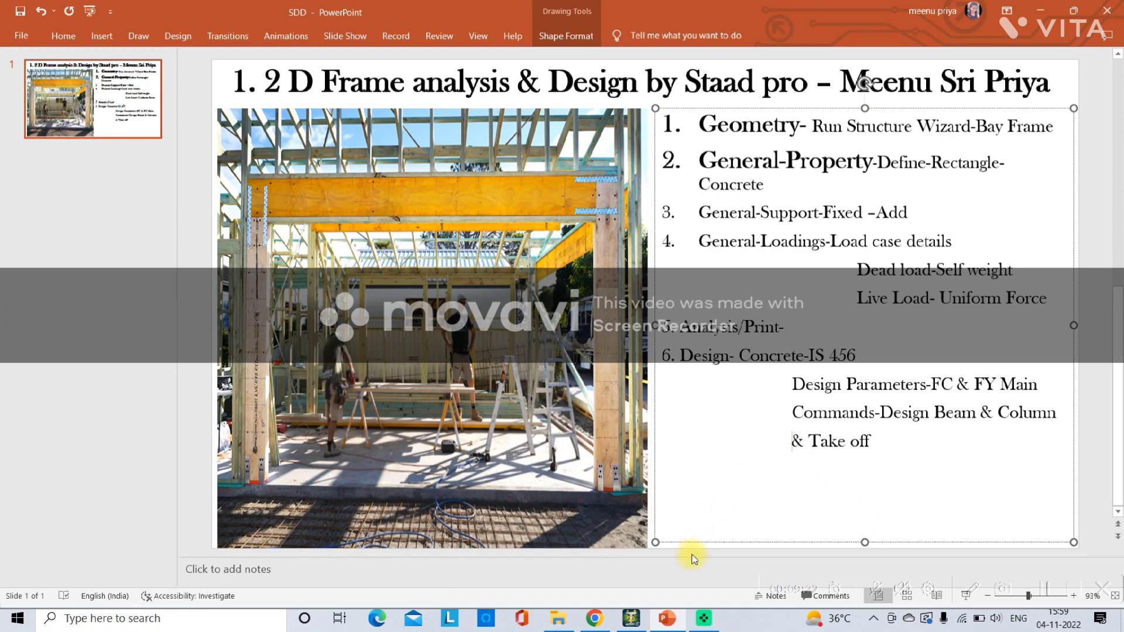
- Switch to STAAD.Pro and assign the DESIGN BEAM command to all members parallel to X using Assign To Selected Beams
{"action": "left_click", "coordinate": [632, 618]}
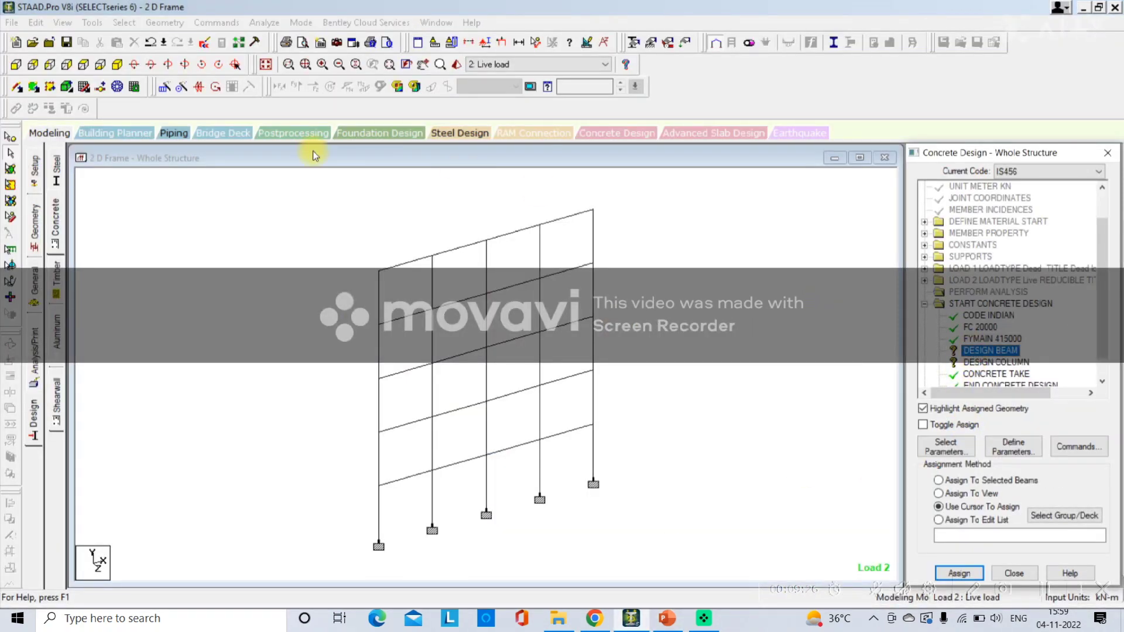
{"action": "left_click", "coordinate": [130, 23]}
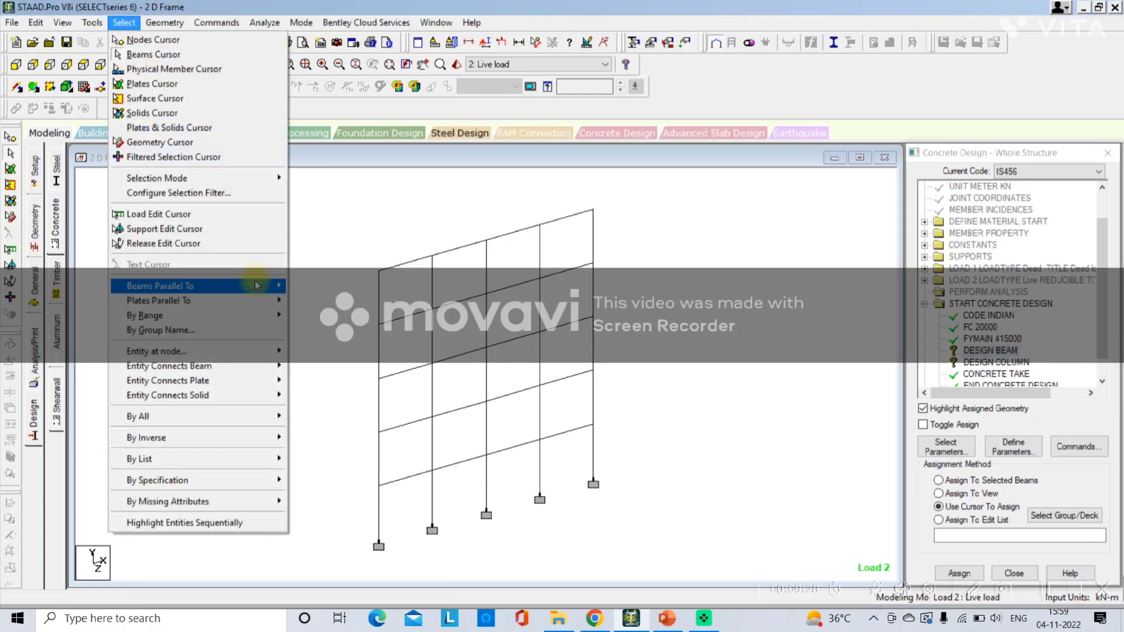
{"action": "mouse_move", "coordinate": [264, 286]}
{"action": "left_click", "coordinate": [299, 288]}
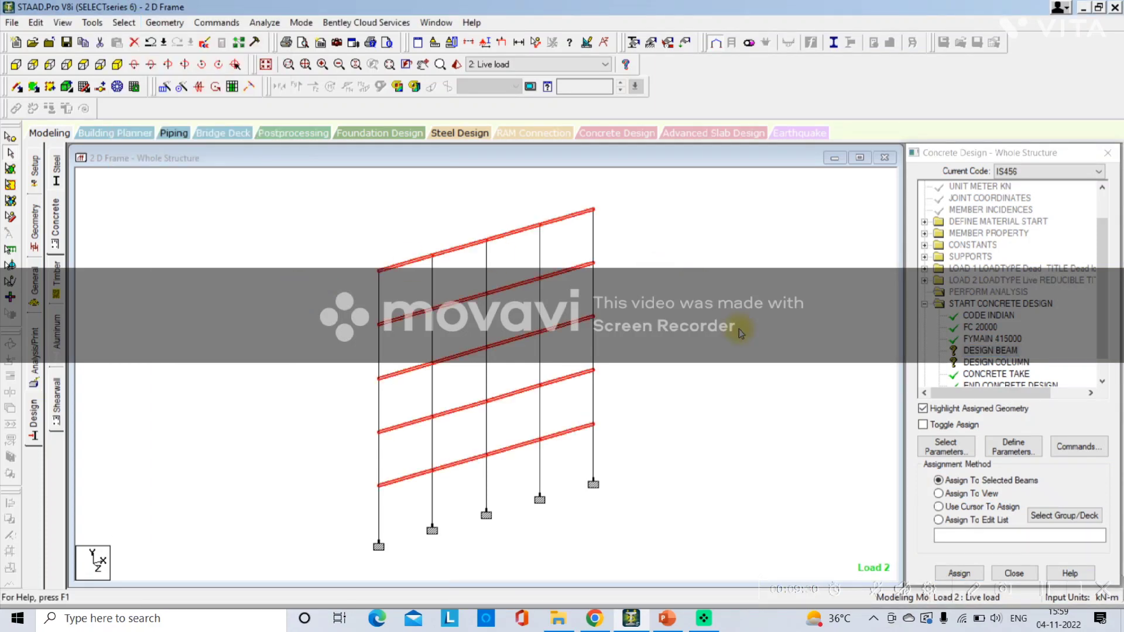
{"action": "left_click", "coordinate": [959, 573]}
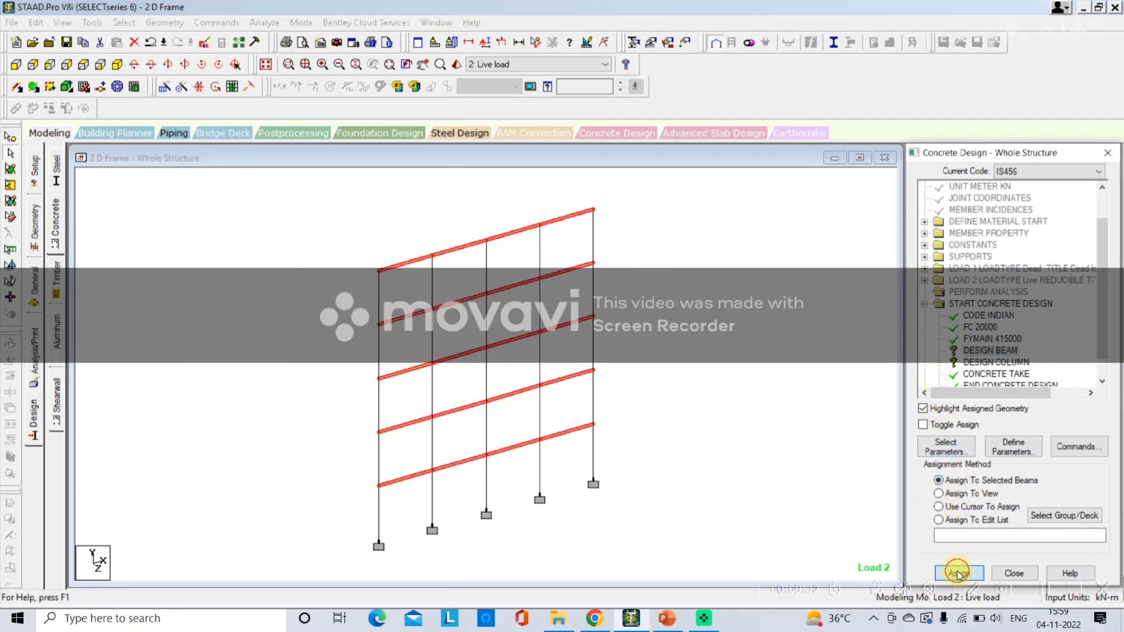
{"action": "left_click", "coordinate": [1016, 404]}
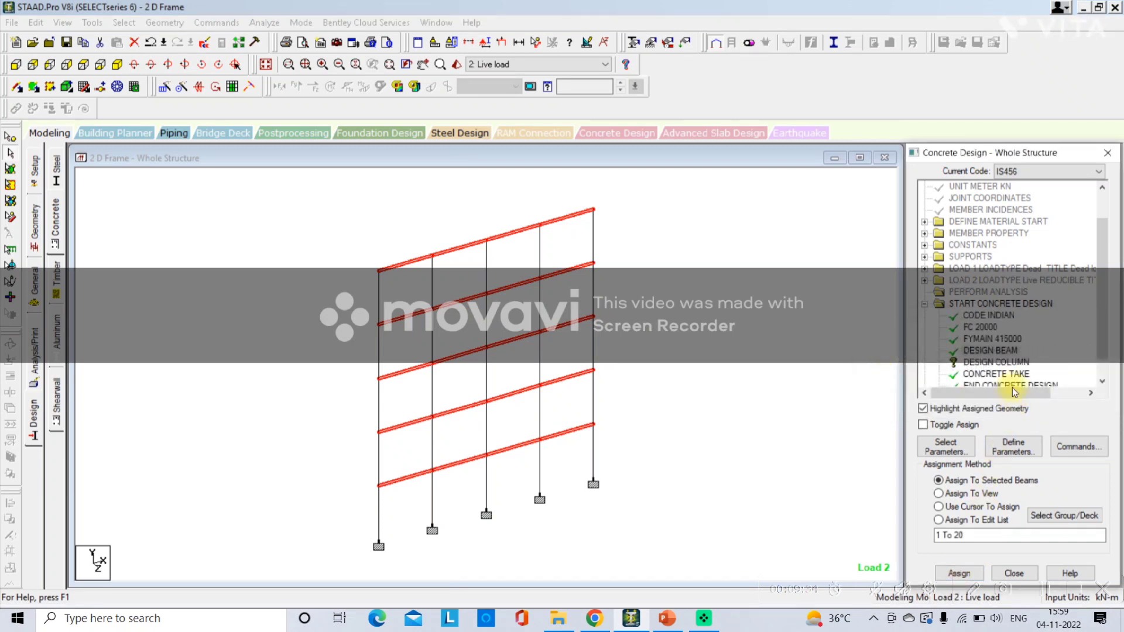
- Assign the DESIGN COLUMN command to all members parallel to Y using the Assign To Selected Beams method
{"action": "left_click", "coordinate": [998, 363]}
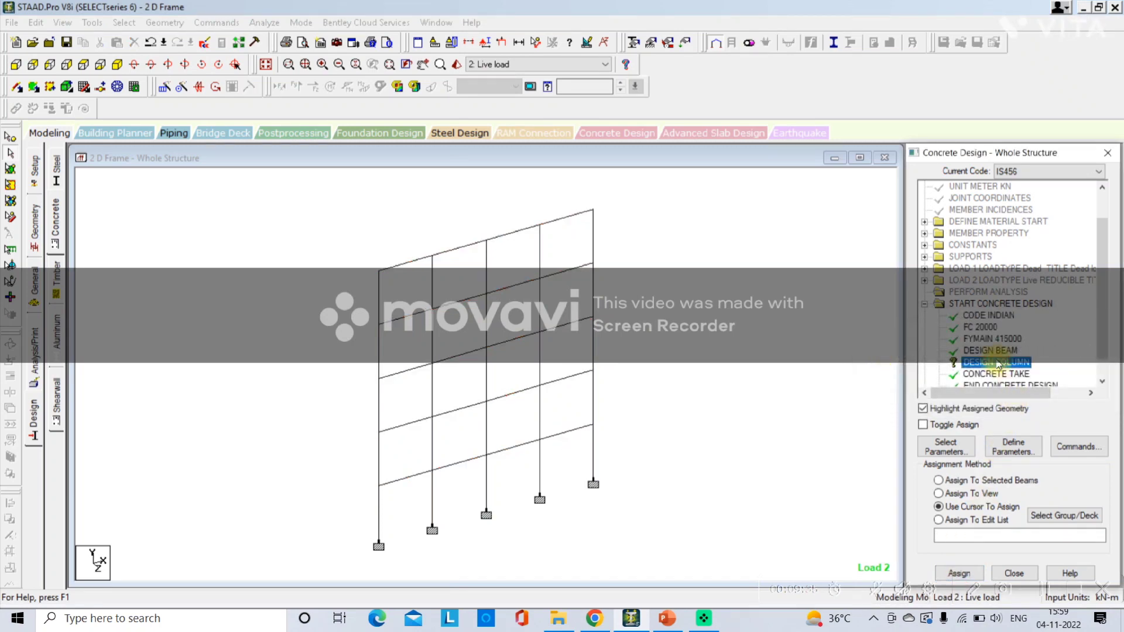
{"action": "left_click", "coordinate": [123, 22]}
{"action": "mouse_move", "coordinate": [264, 287]}
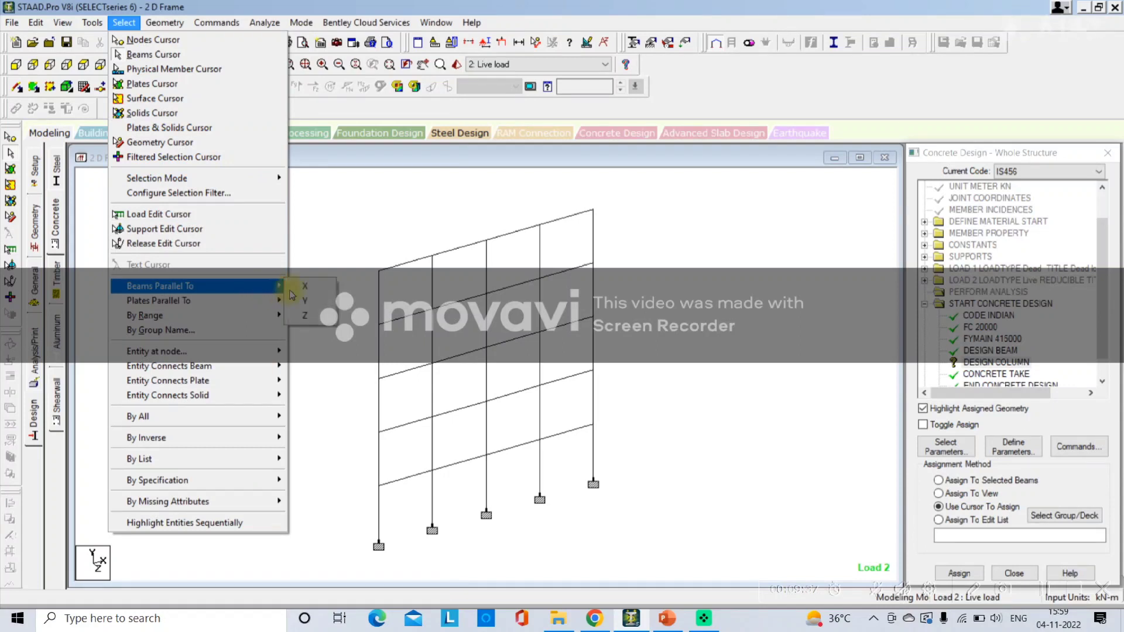
{"action": "left_click", "coordinate": [311, 301]}
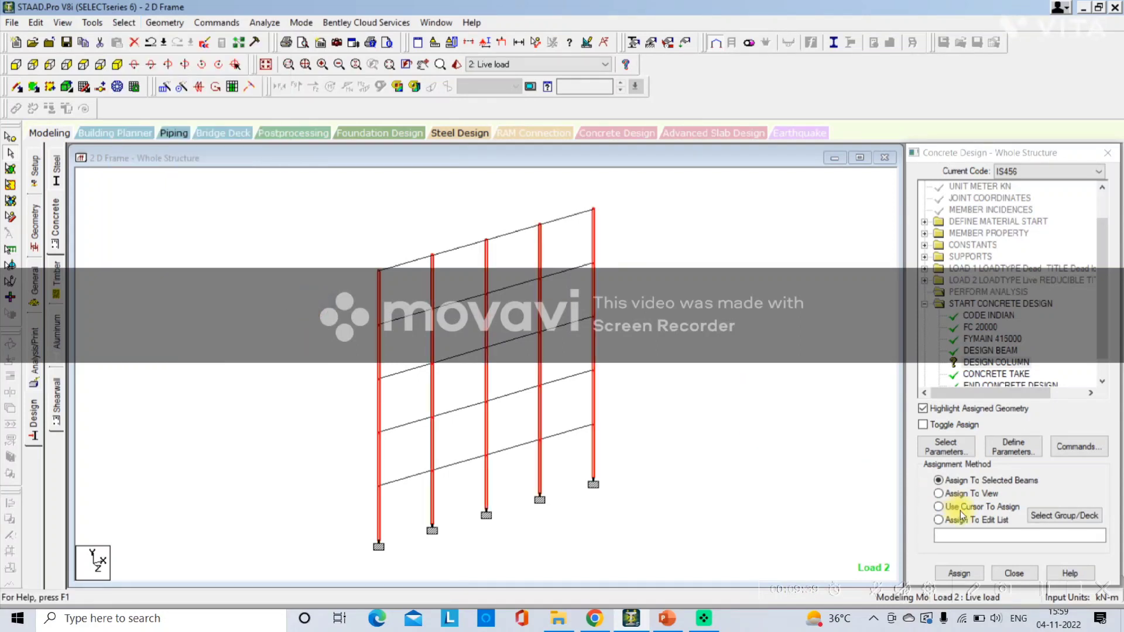
{"action": "left_click", "coordinate": [938, 480]}
{"action": "left_click", "coordinate": [960, 572]}
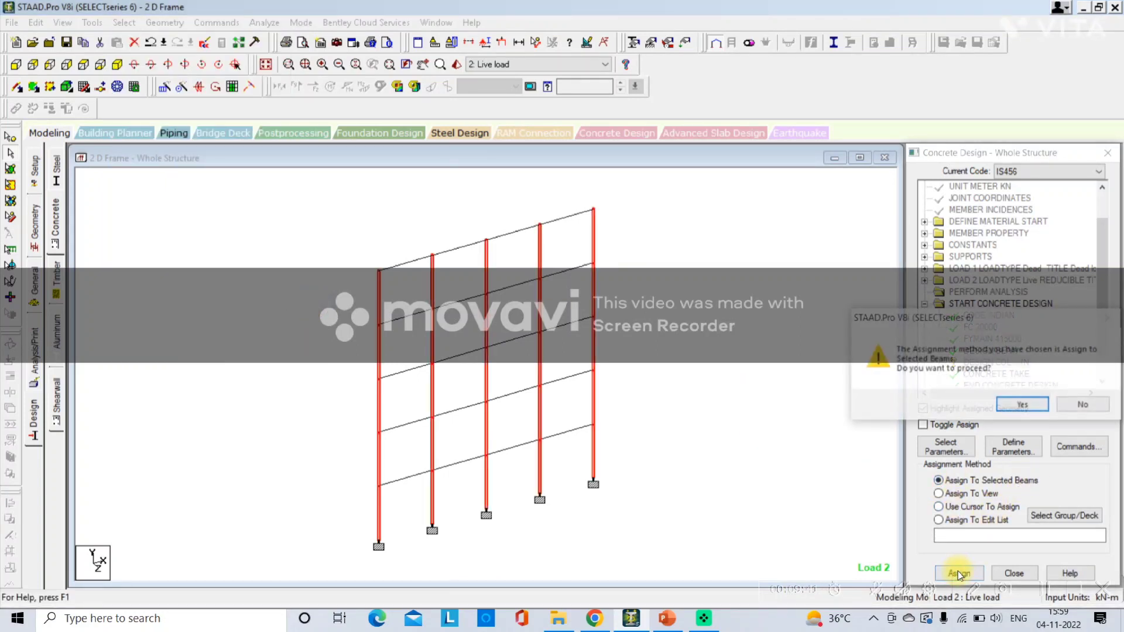
{"action": "left_click", "coordinate": [1013, 405]}
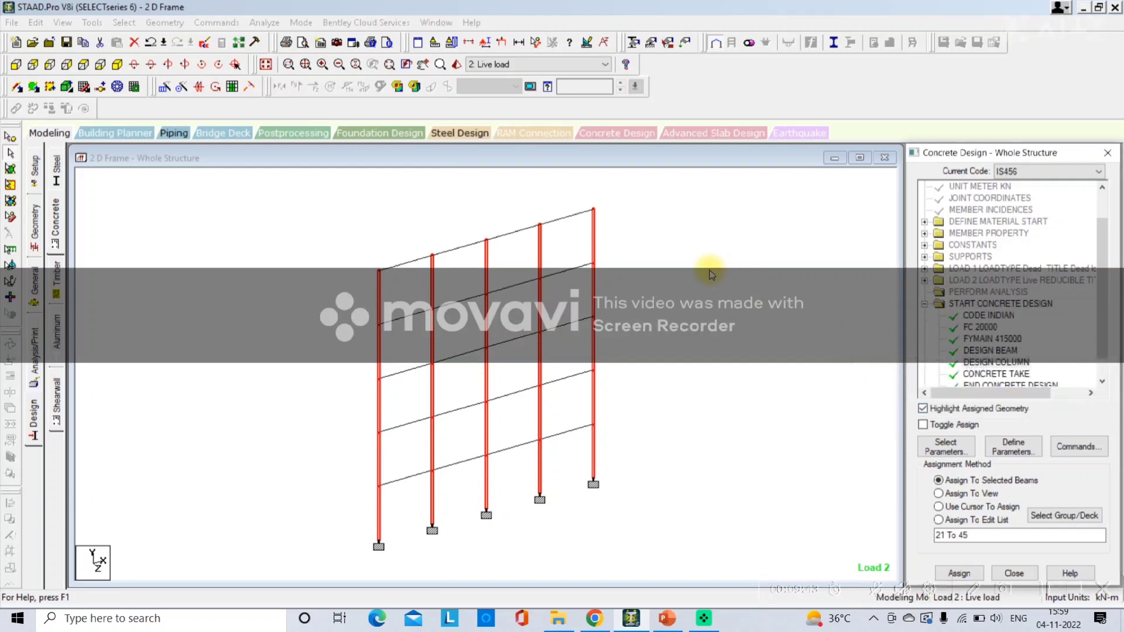
- Run the analysis and concrete design, and open the output file once it finishes
{"action": "scroll", "coordinate": [968, 308], "scroll_direction": "down", "scroll_amount": 1}
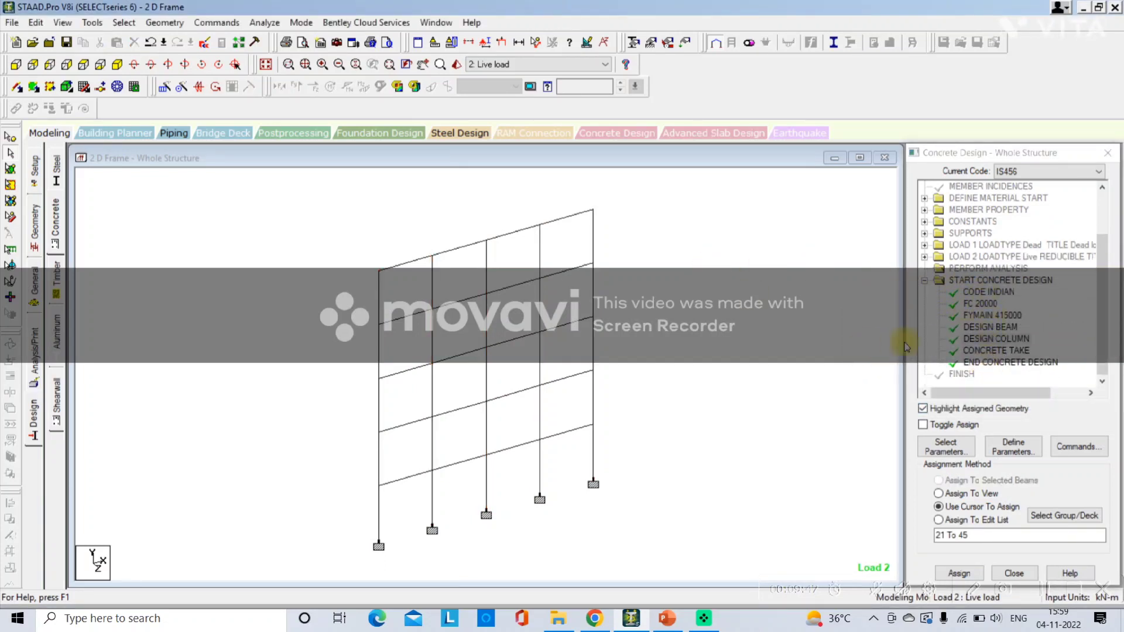
{"action": "left_click", "coordinate": [265, 22]}
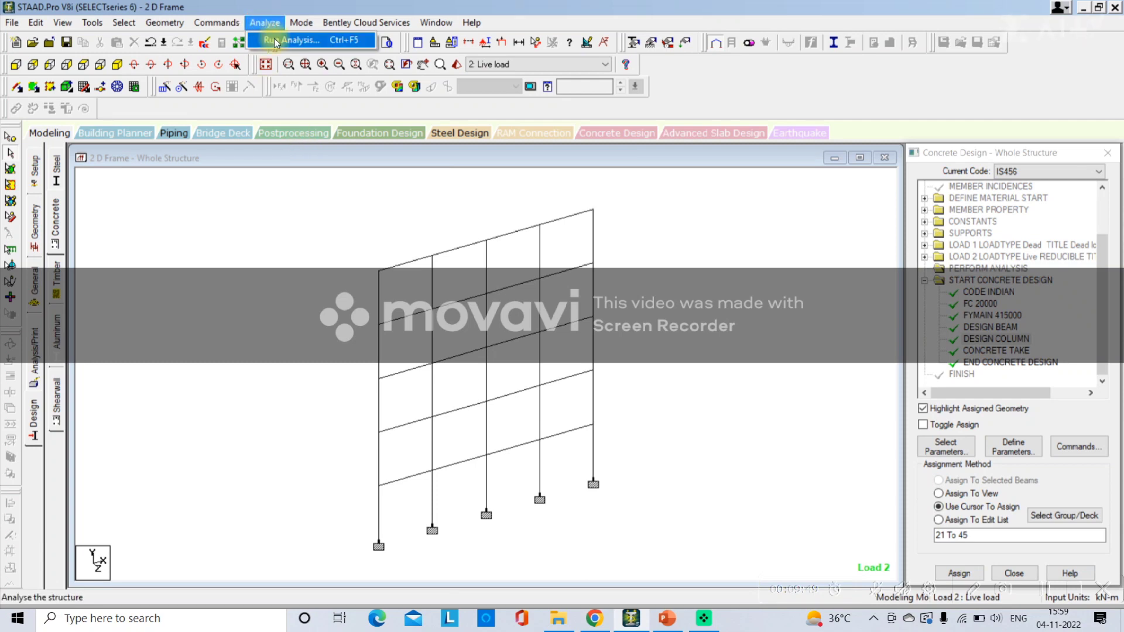
{"action": "left_click", "coordinate": [277, 43]}
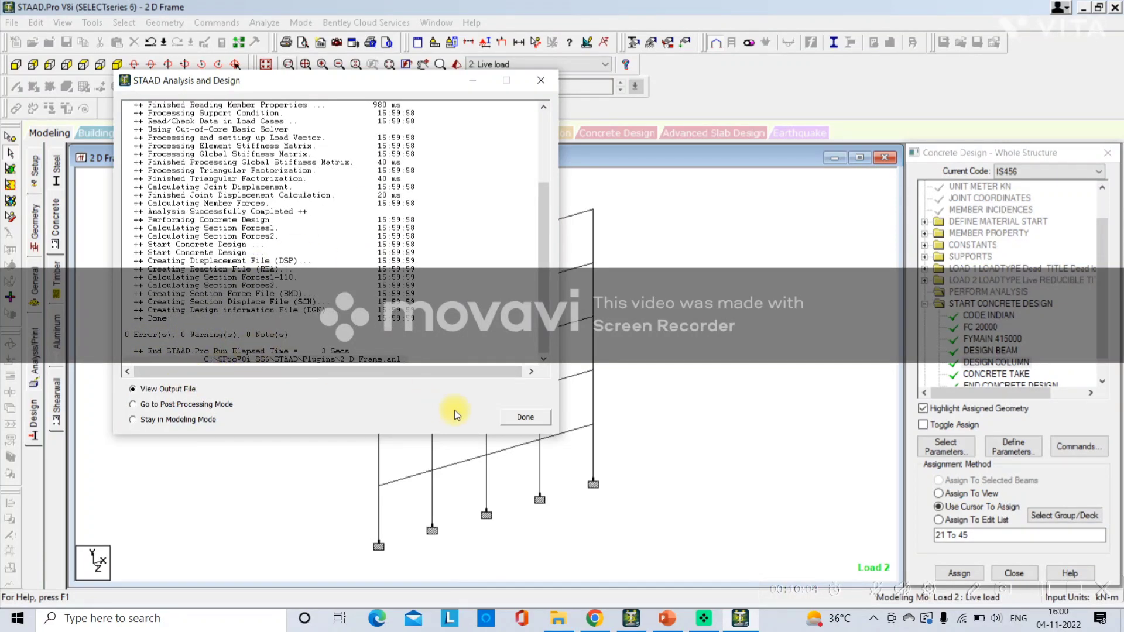
{"action": "left_click", "coordinate": [510, 417]}
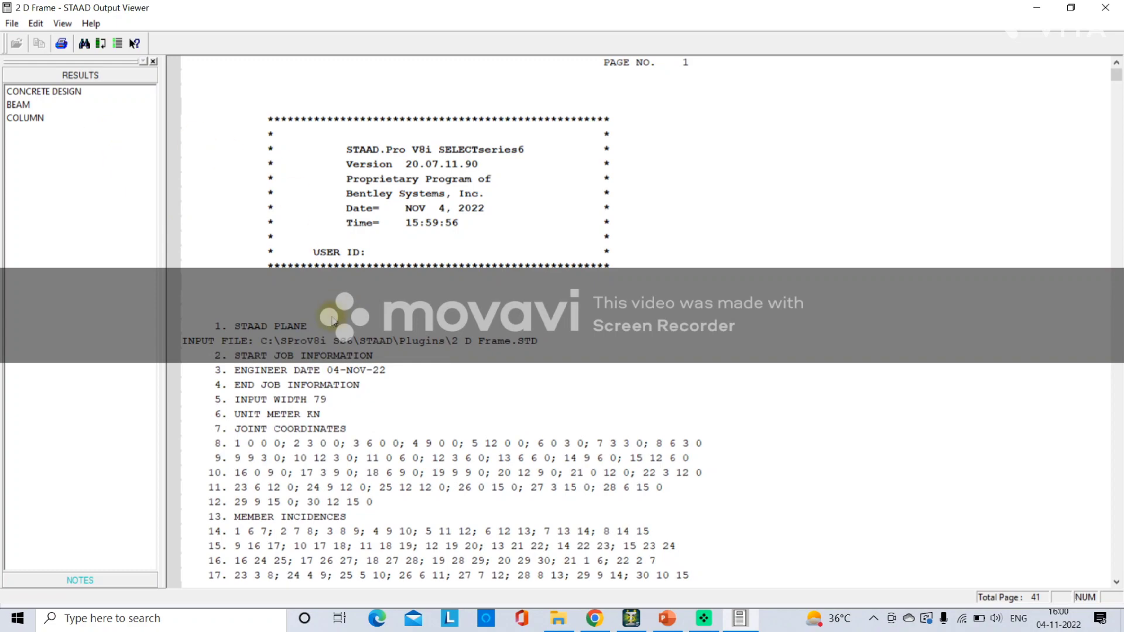
- Review the IS 456 beam and column design results in the output file, and close the viewer
{"action": "scroll", "coordinate": [360, 392], "scroll_direction": "down", "scroll_amount": 20}
{"action": "scroll", "coordinate": [360, 393], "scroll_direction": "up", "scroll_amount": 8}
{"action": "scroll", "coordinate": [360, 391], "scroll_direction": "up", "scroll_amount": 19}
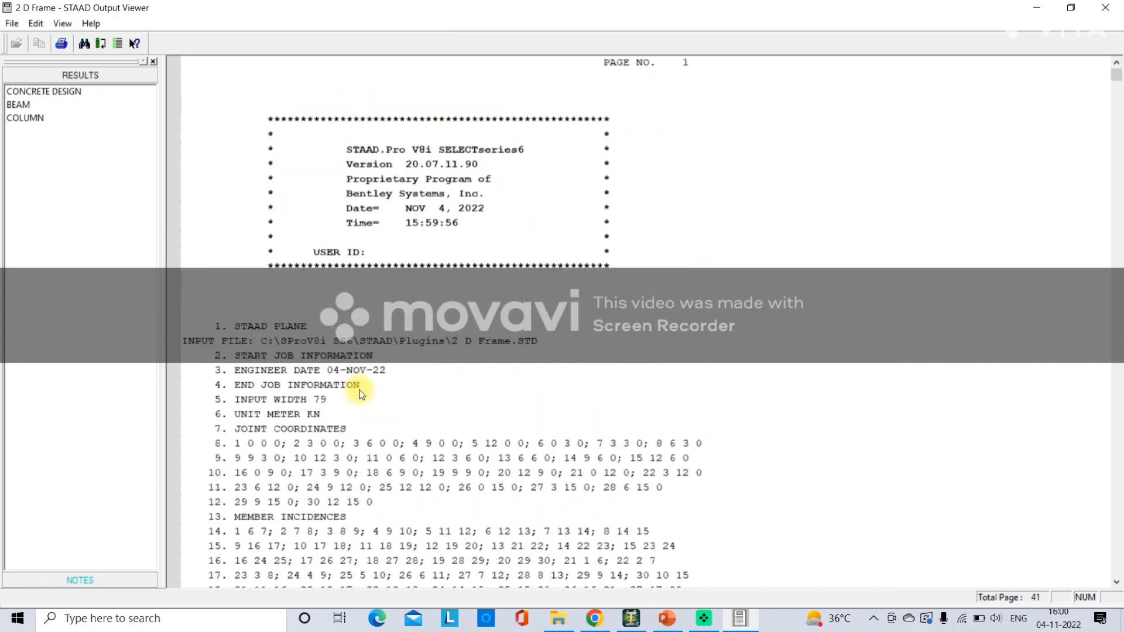
{"action": "scroll", "coordinate": [279, 330], "scroll_direction": "down", "scroll_amount": 20}
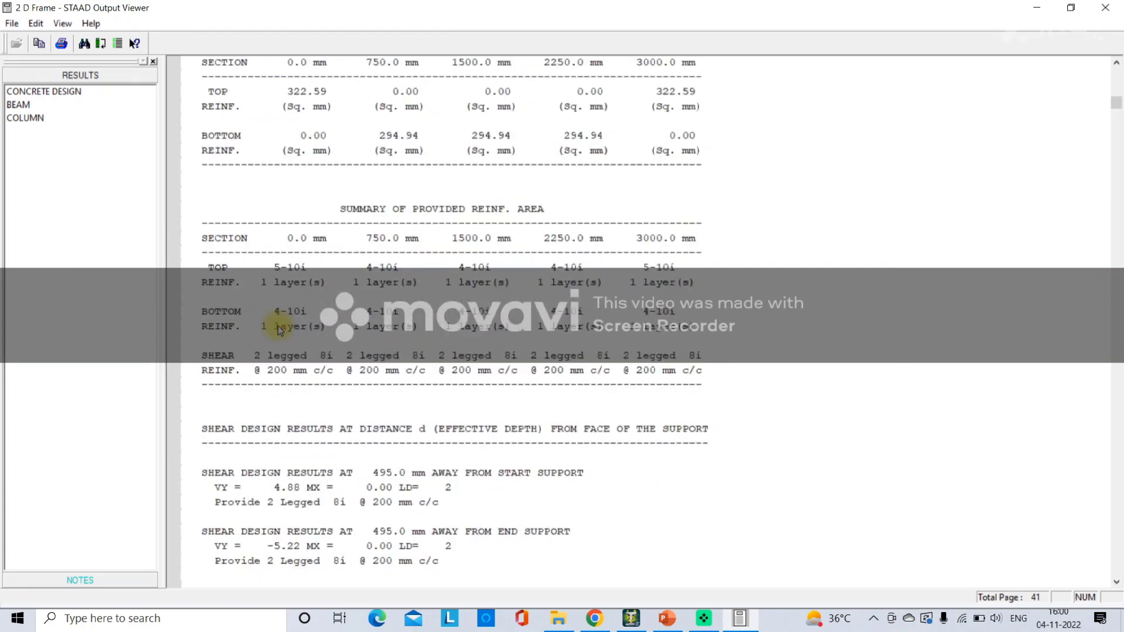
{"action": "left_click", "coordinate": [18, 104]}
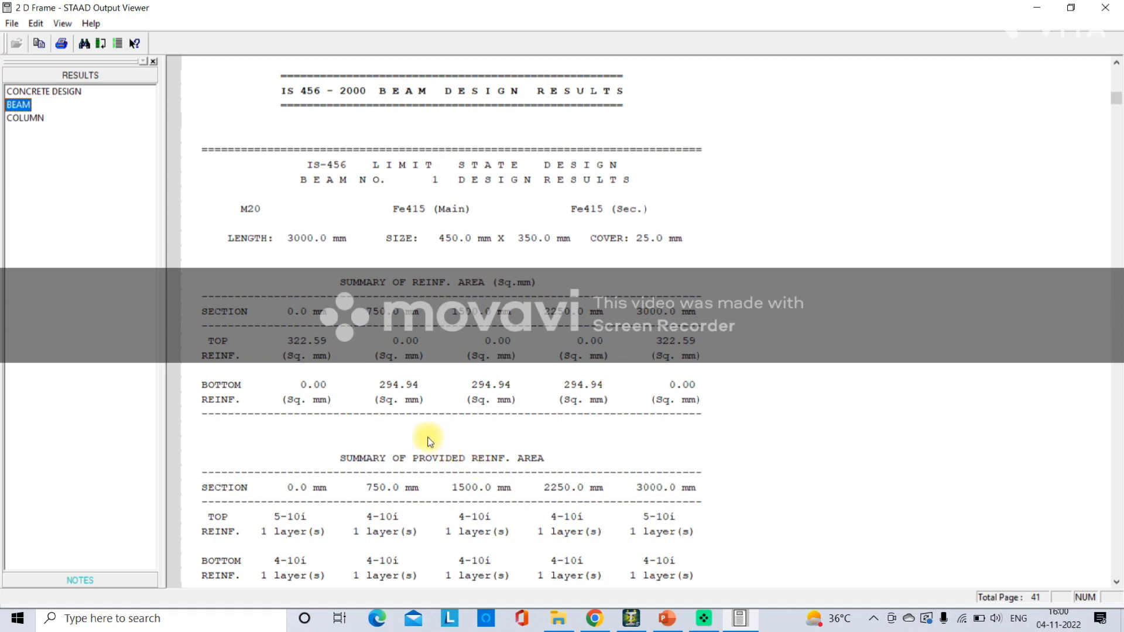
{"action": "left_click", "coordinate": [23, 120]}
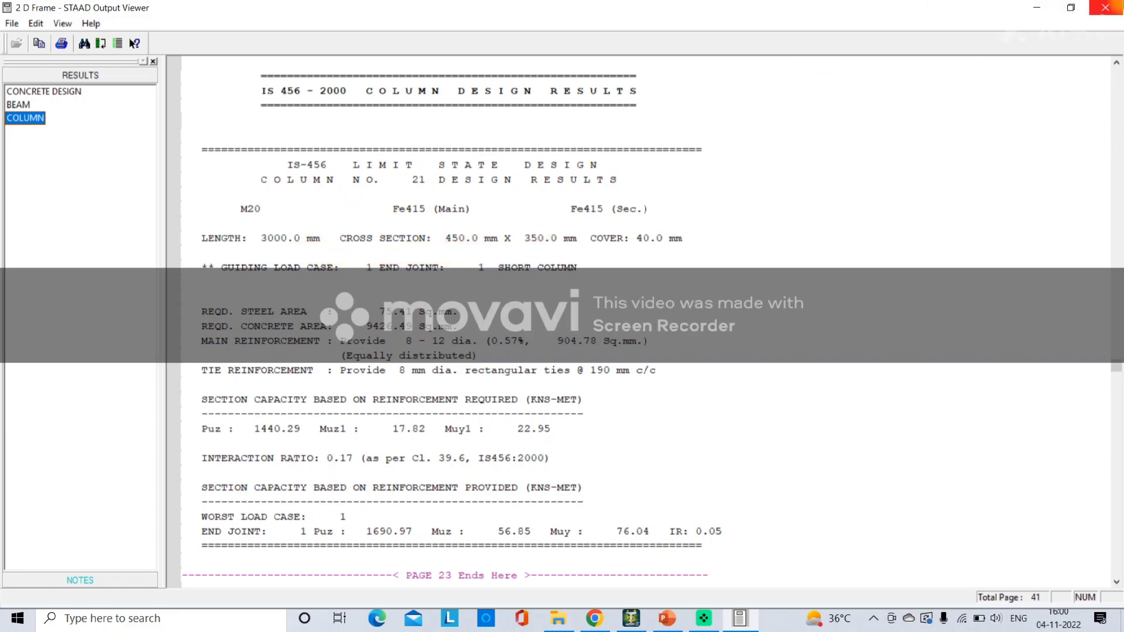
{"action": "left_click", "coordinate": [1106, 7]}
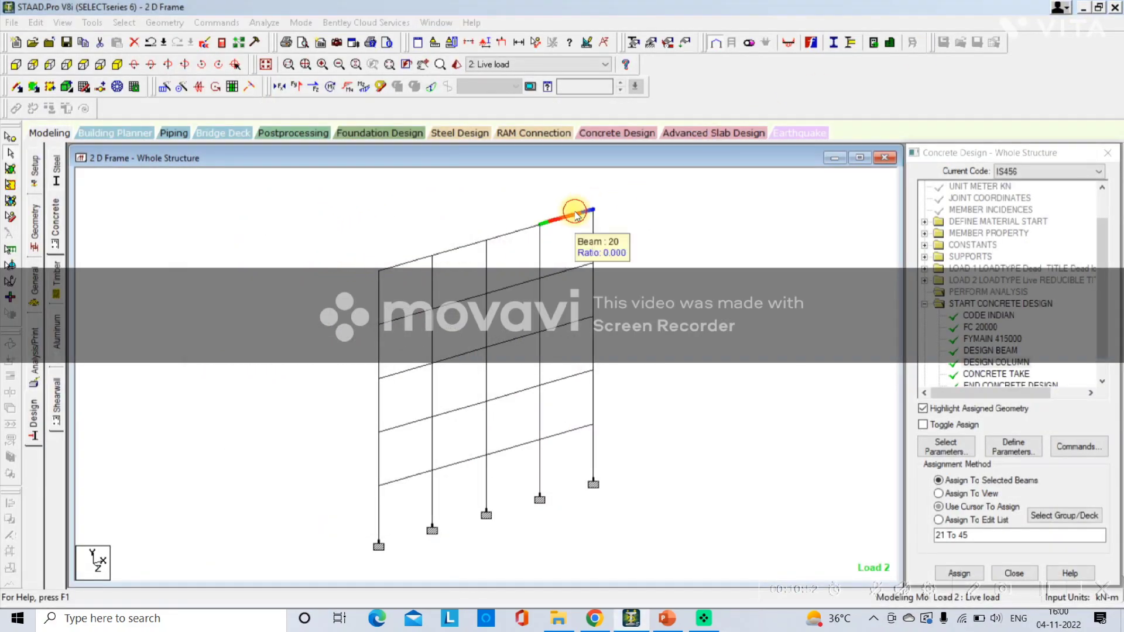
- Inspect the concrete design details of the top-storey beam in the rightmost bay, and close its dialog
{"action": "double_click", "coordinate": [578, 216]}
{"action": "left_click", "coordinate": [628, 162]}
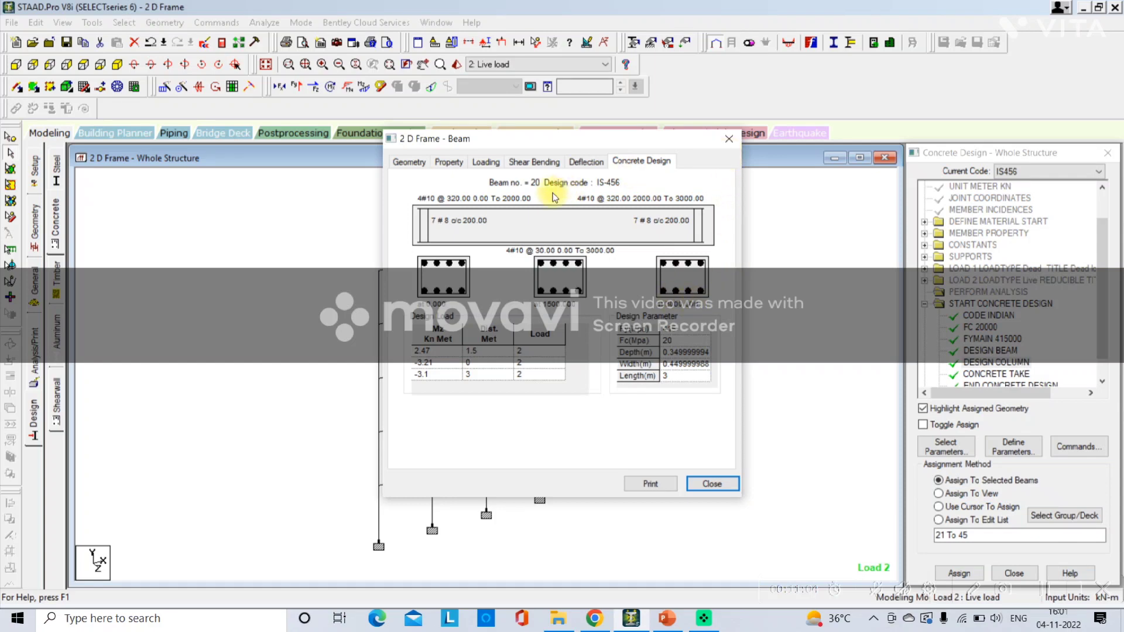
{"action": "left_click", "coordinate": [728, 139]}
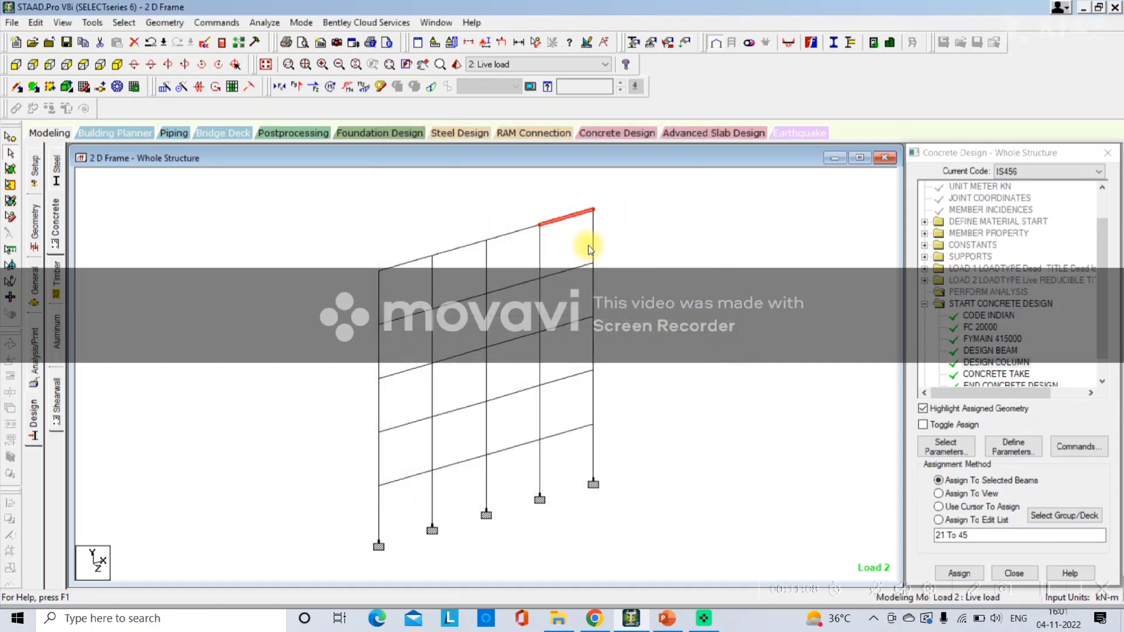
- Inspect the concrete design details of the top-storey column at the frame's right end, and clear the selection
{"action": "double_click", "coordinate": [593, 244]}
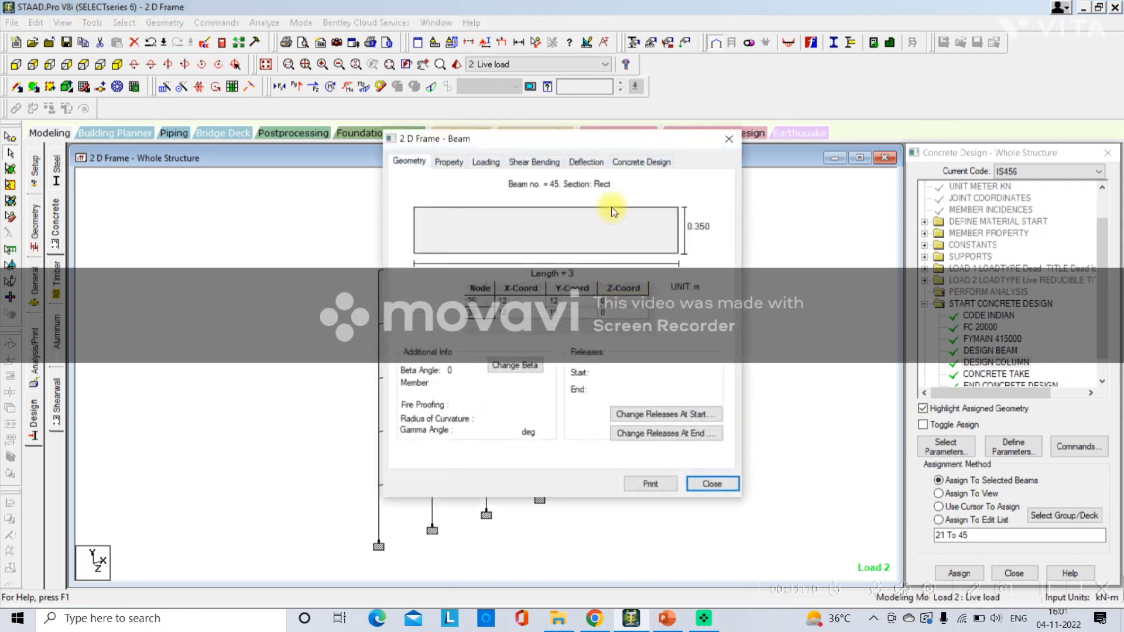
{"action": "left_click", "coordinate": [611, 164]}
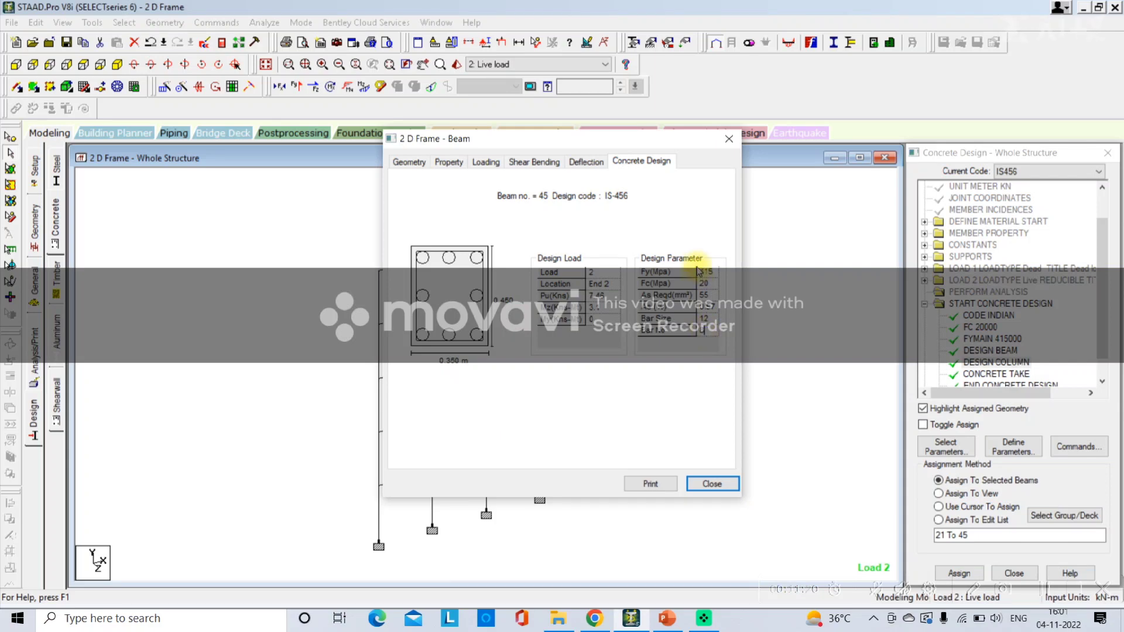
{"action": "left_click", "coordinate": [726, 144]}
{"action": "left_click", "coordinate": [695, 339]}
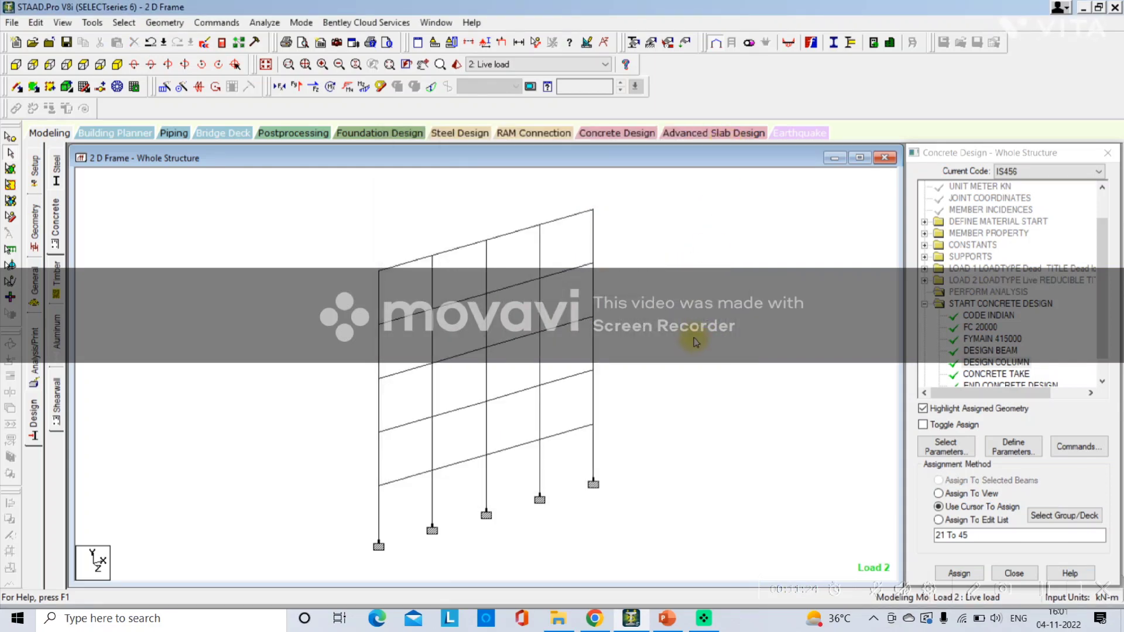
- Display and hide the axial force, shear Y, shear Z and torsion diagrams one by one for the live load
{"action": "left_click", "coordinate": [280, 87]}
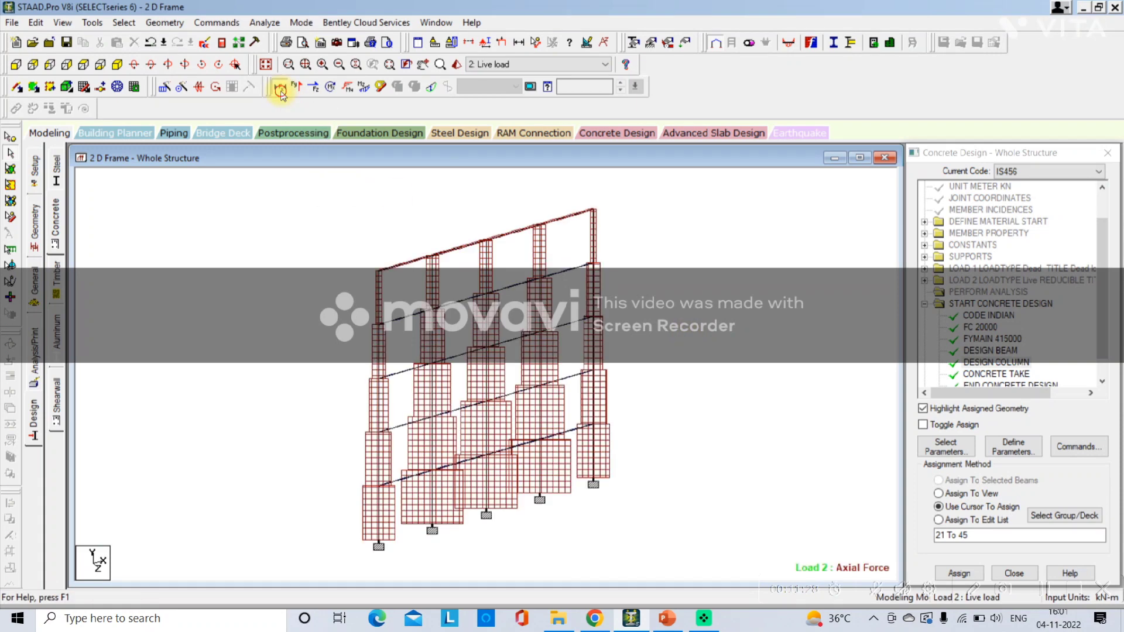
{"action": "left_click", "coordinate": [281, 88]}
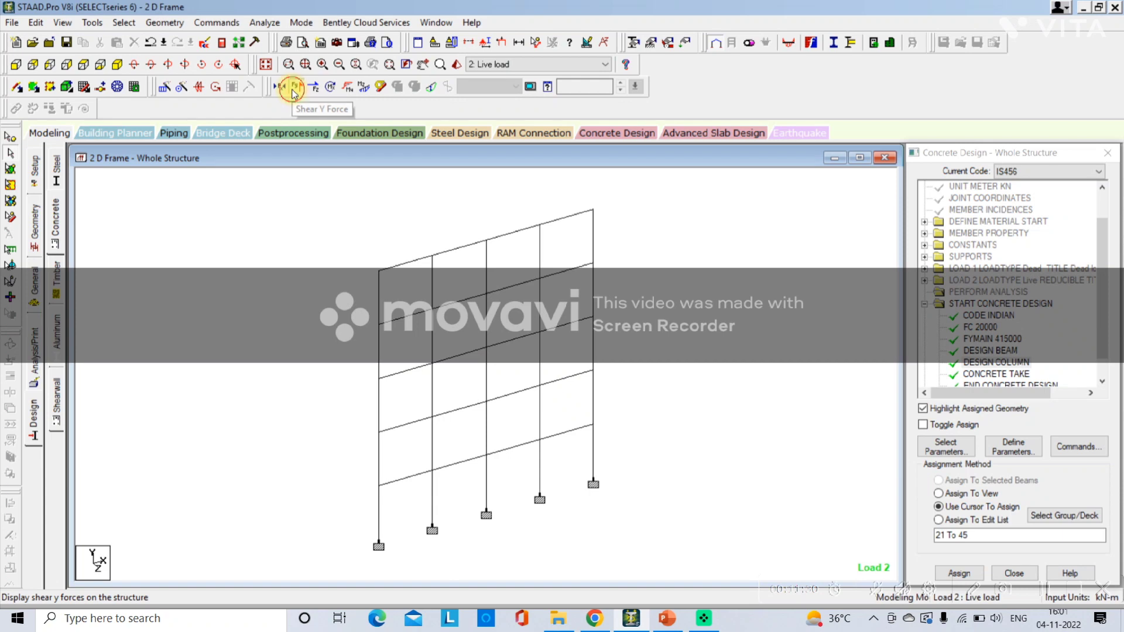
{"action": "left_click", "coordinate": [294, 92]}
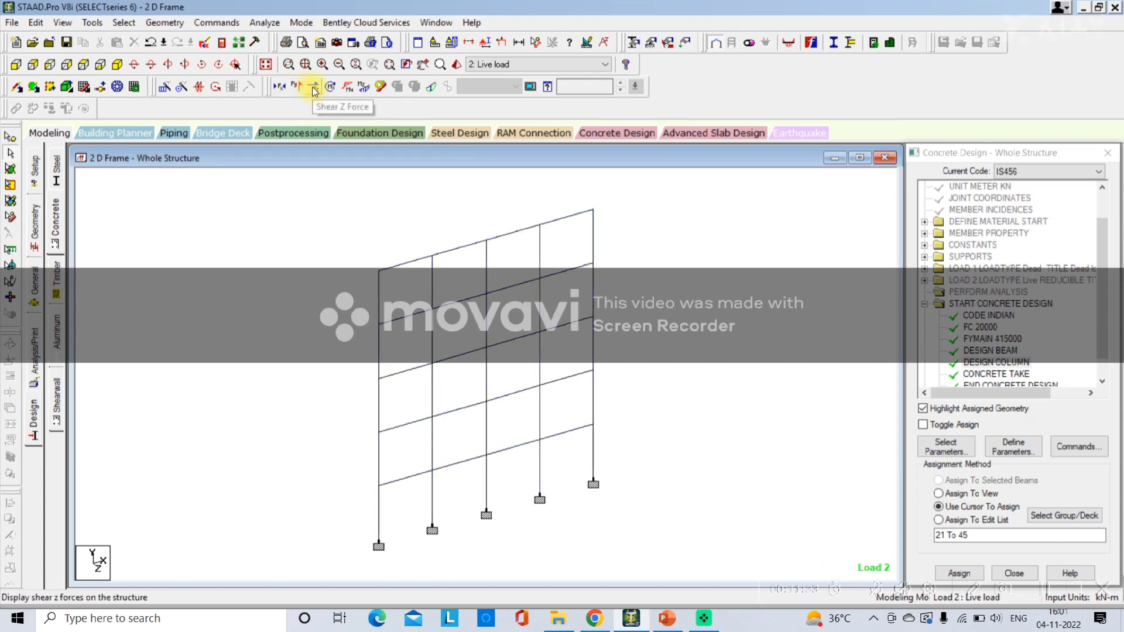
{"action": "left_click", "coordinate": [315, 89]}
{"action": "left_click", "coordinate": [315, 89]}
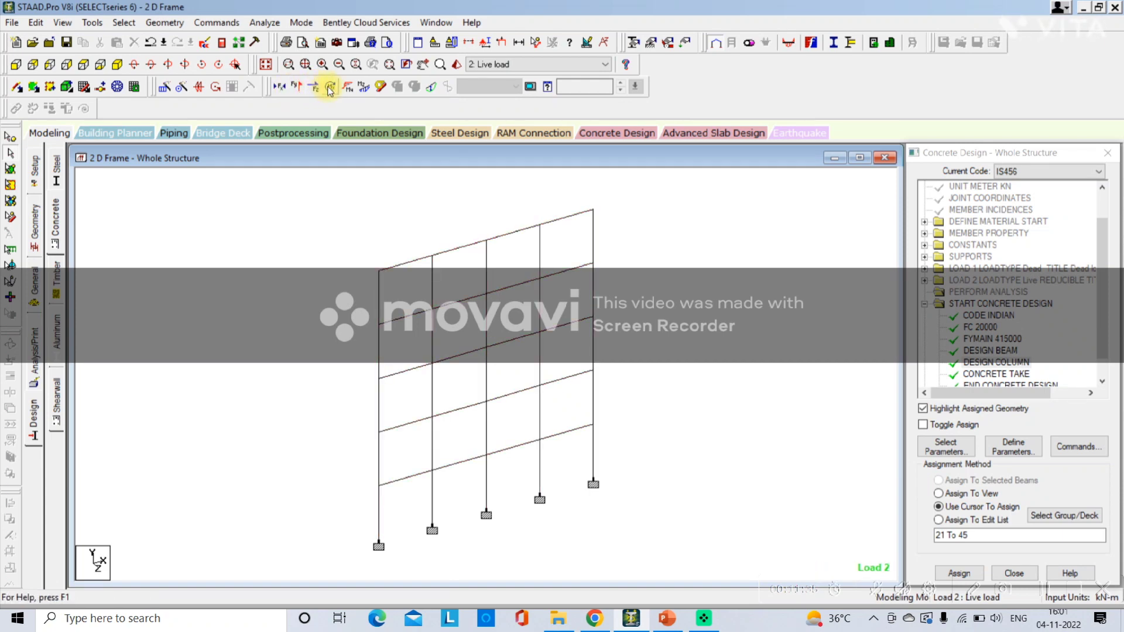
{"action": "left_click", "coordinate": [331, 89]}
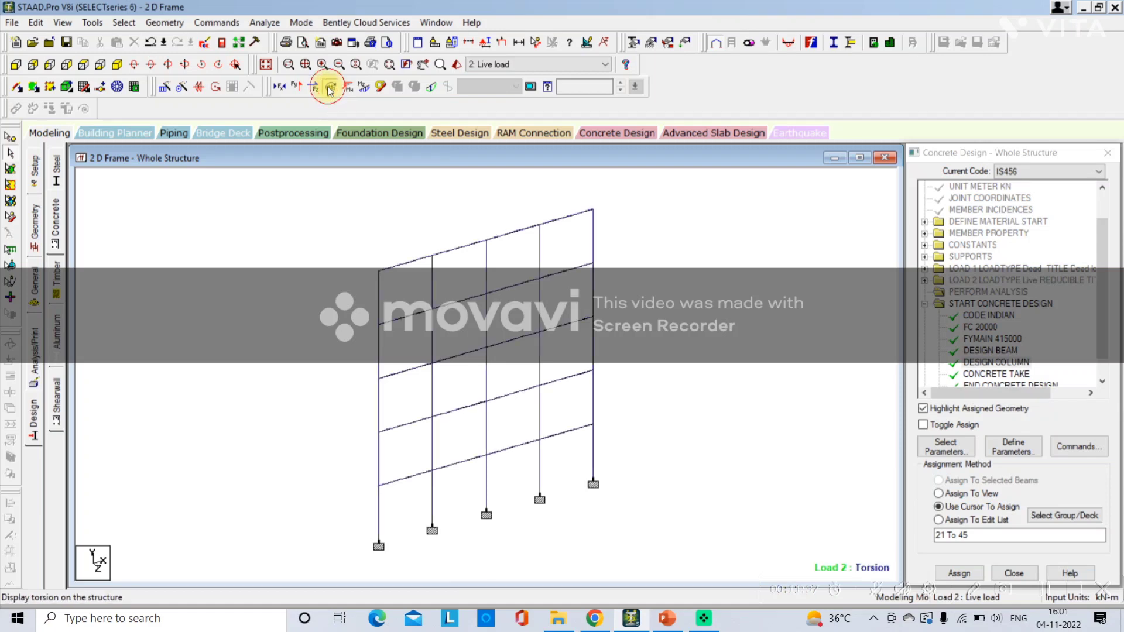
{"action": "left_click", "coordinate": [330, 89]}
- Display and hide the bending Y, bending Z and displacement diagrams one by one for the live load
{"action": "left_click", "coordinate": [347, 89]}
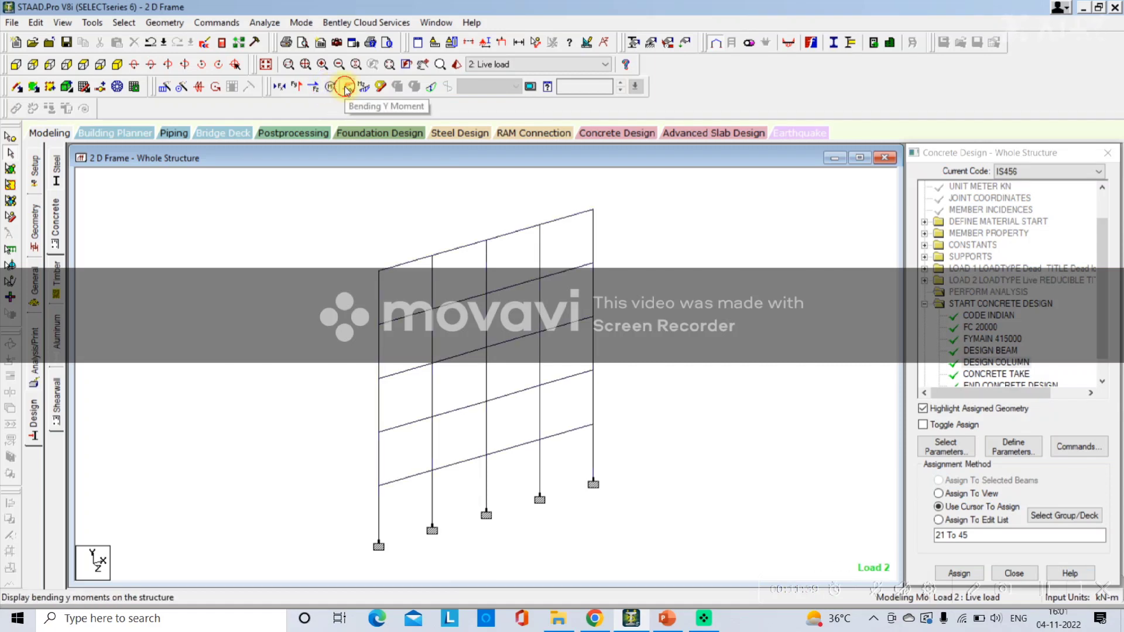
{"action": "left_click", "coordinate": [347, 89]}
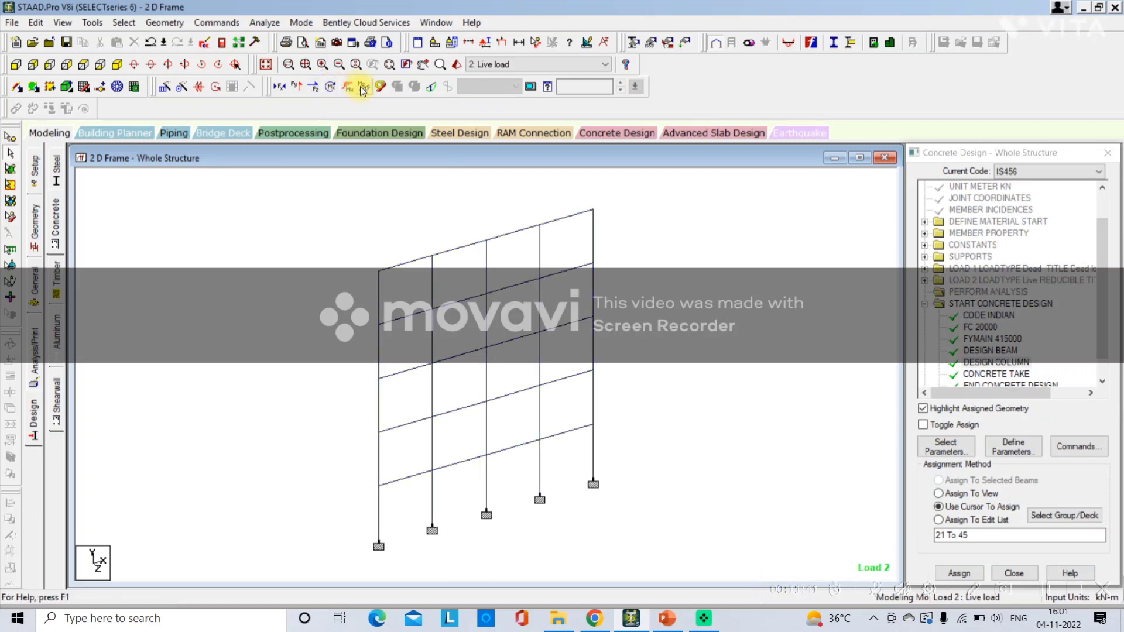
{"action": "left_click", "coordinate": [363, 89]}
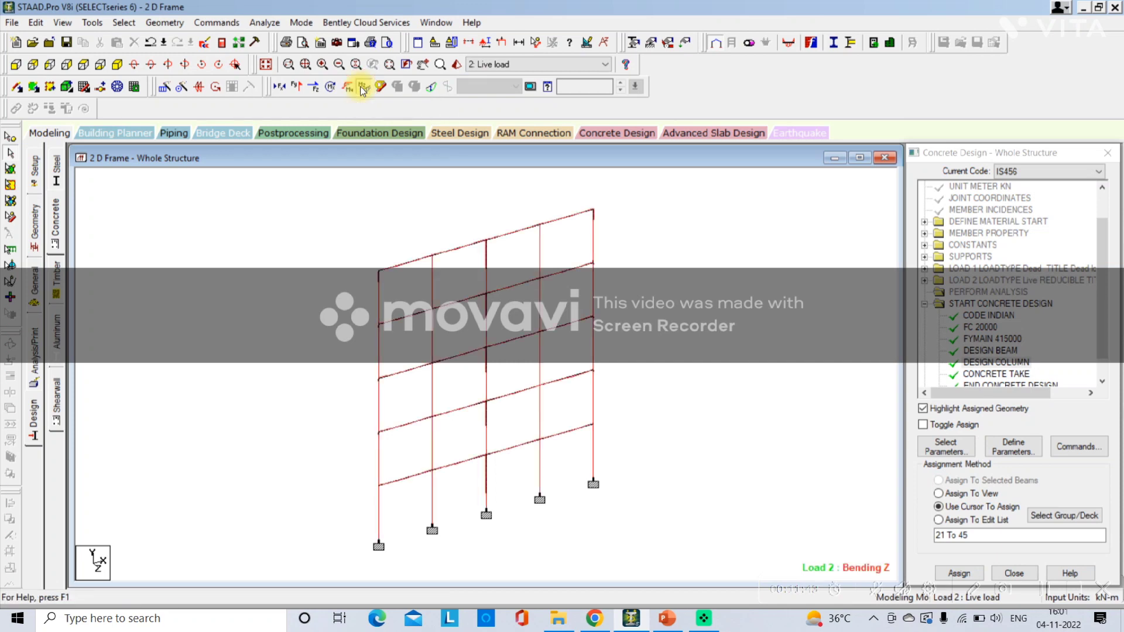
{"action": "left_click", "coordinate": [363, 89]}
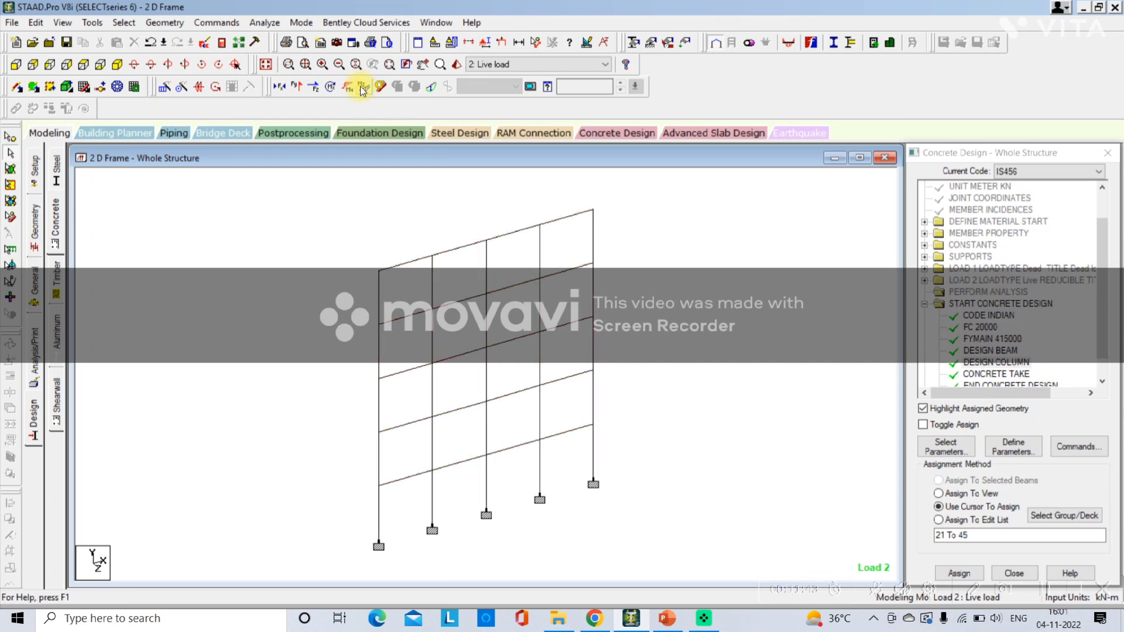
{"action": "left_click", "coordinate": [436, 87]}
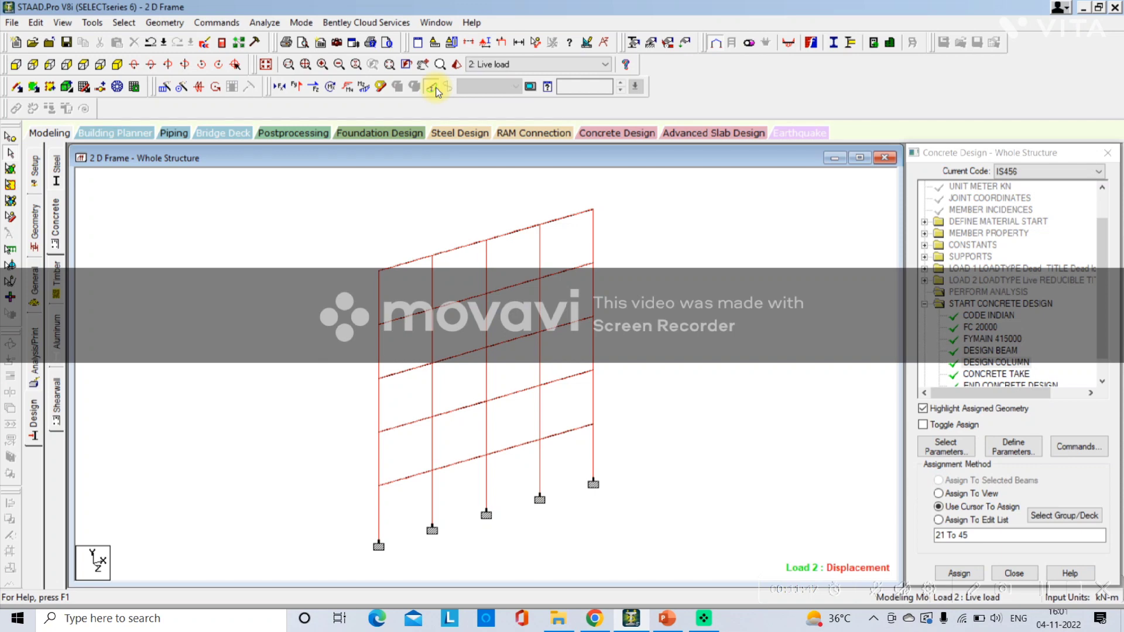
{"action": "left_click", "coordinate": [435, 87]}
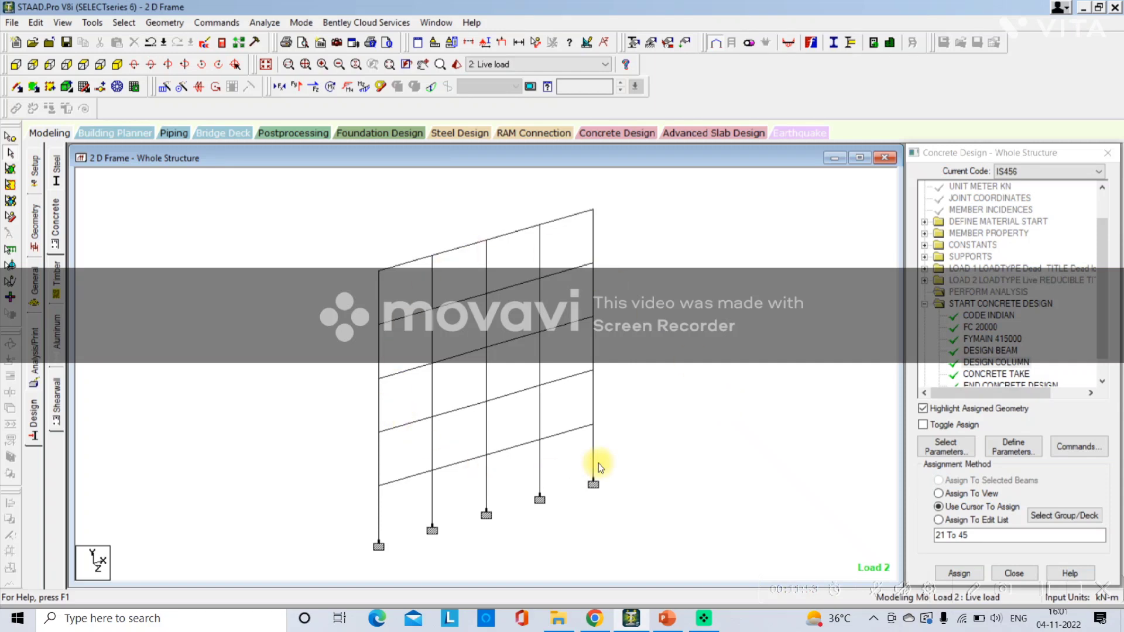
- Switch to PowerPoint and add a new line below "& Take off" on the slide, reading "2d Frame also called as Portal Fr"
{"action": "left_click", "coordinate": [662, 620]}
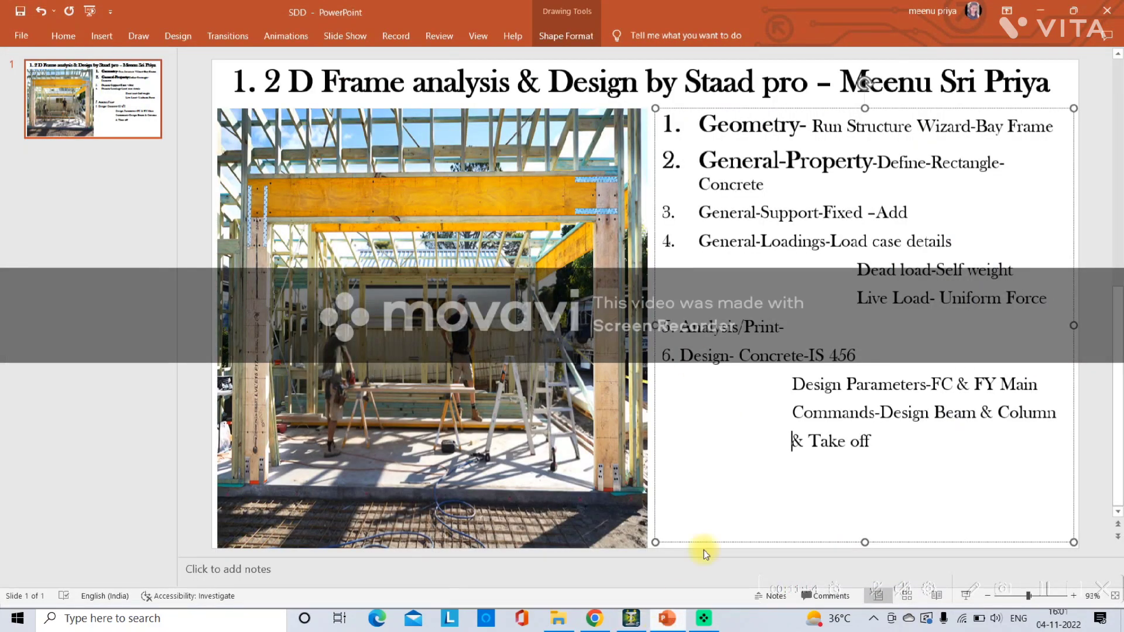
{"action": "left_click", "coordinate": [894, 451]}
{"action": "key", "text": "Return"}
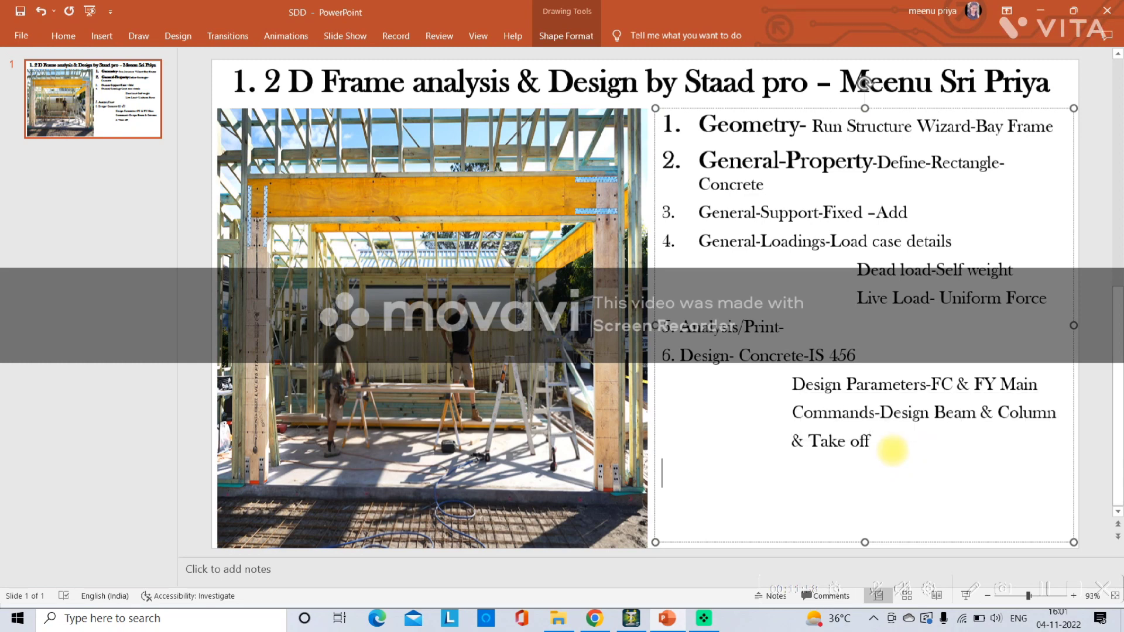
{"action": "type", "text": "@"}
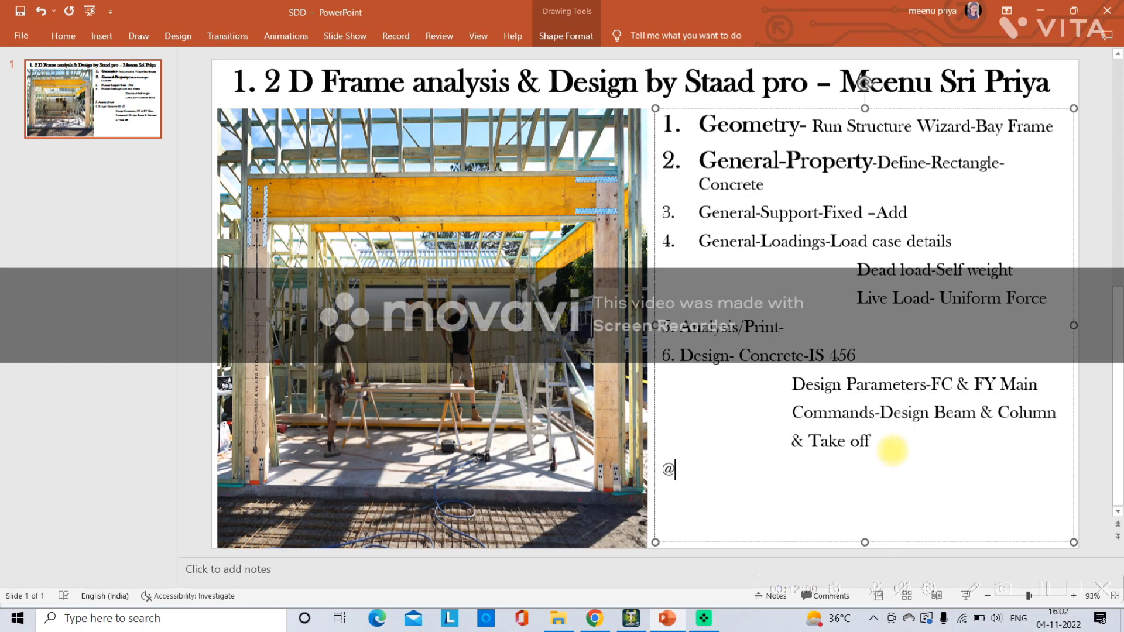
{"action": "key", "text": "BackSpace"}
{"action": "type", "text": "2"}
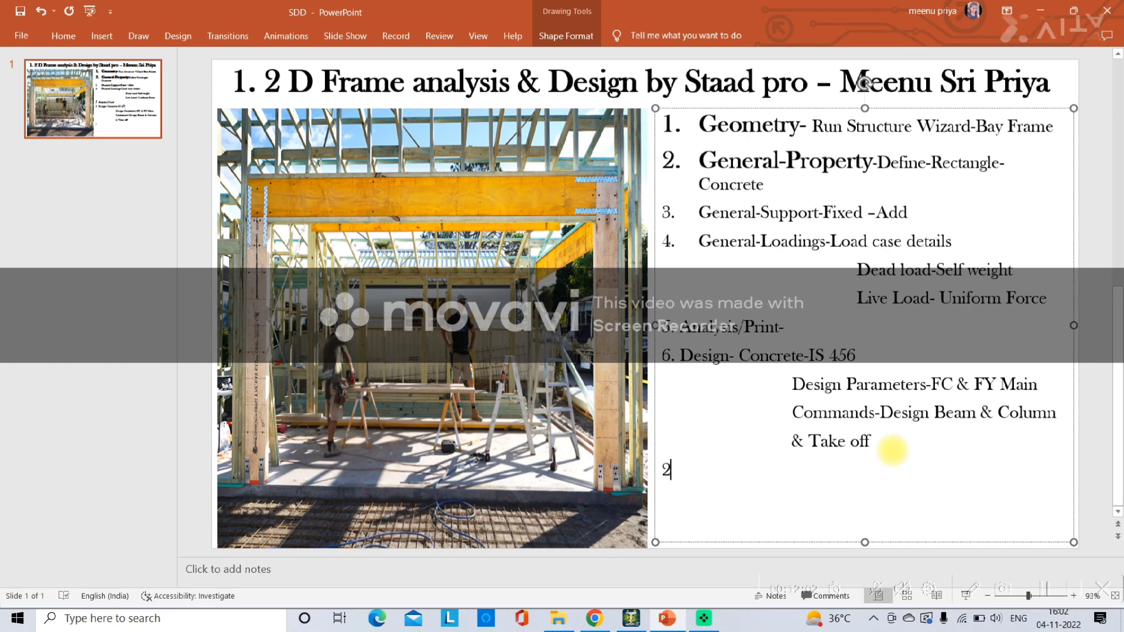
{"action": "type", "text": "d Frame a"}
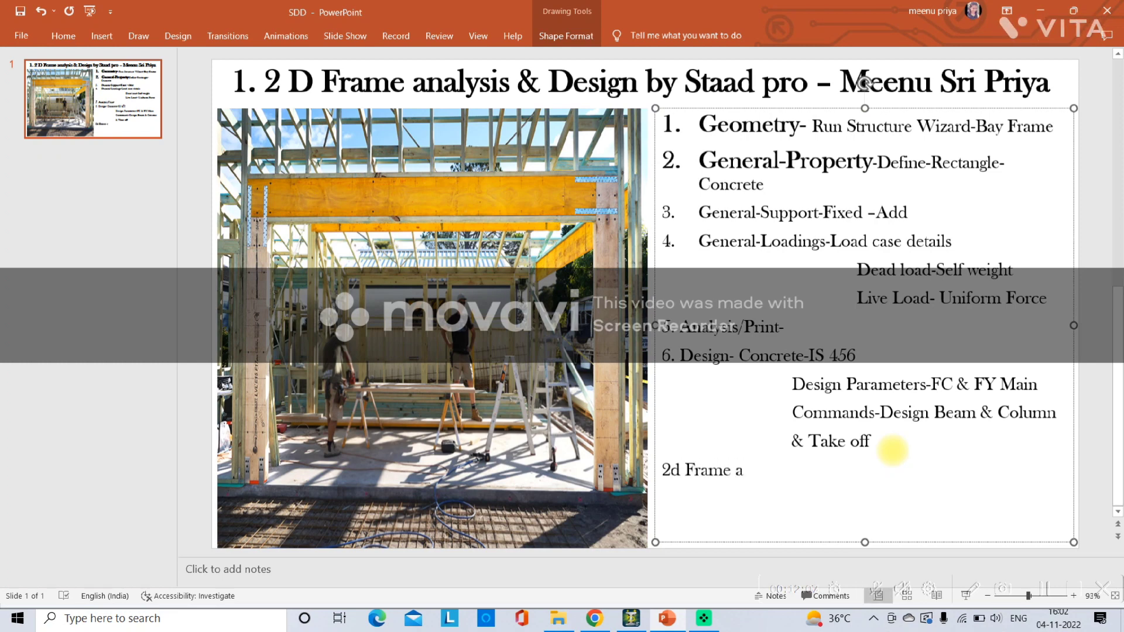
{"action": "type", "text": "lso called"}
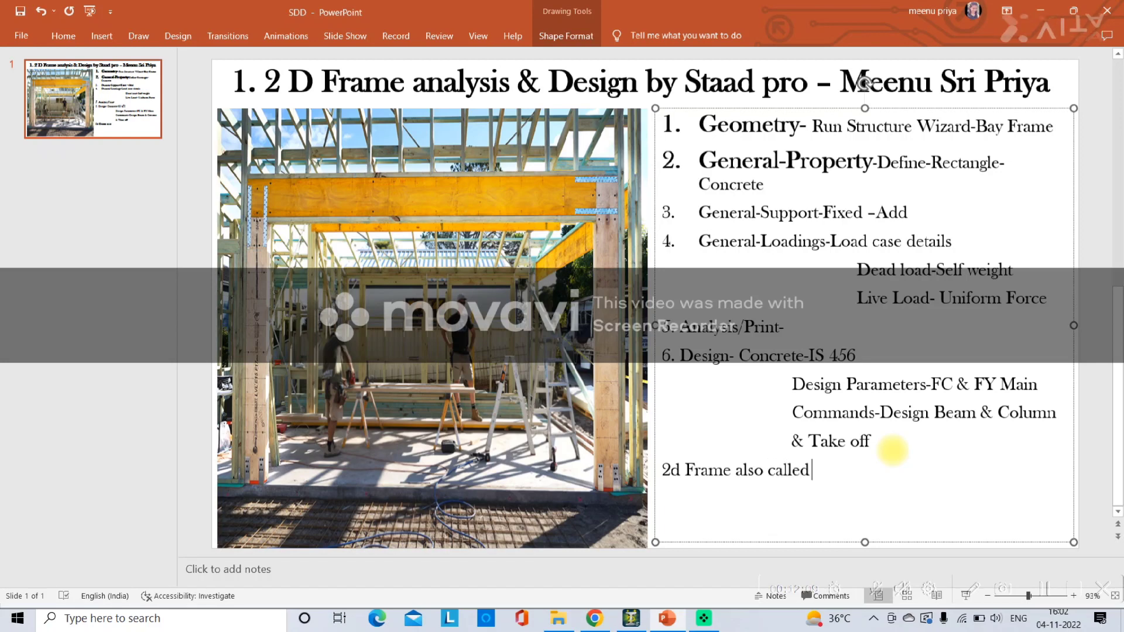
{"action": "type", "text": " as Po"}
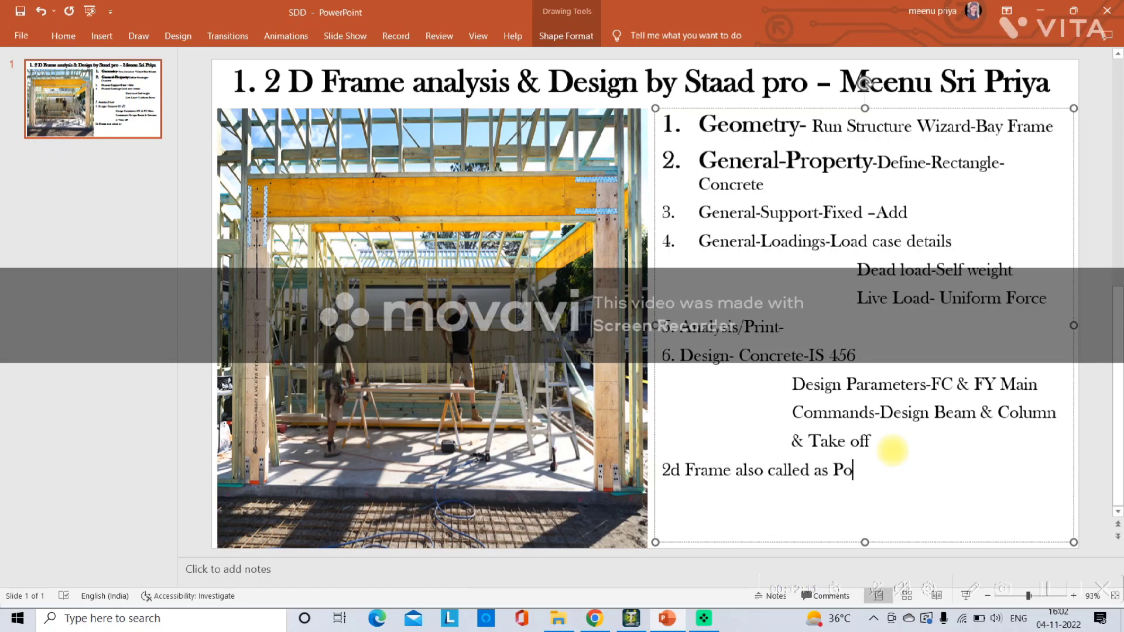
{"action": "type", "text": "rtal Fr"}
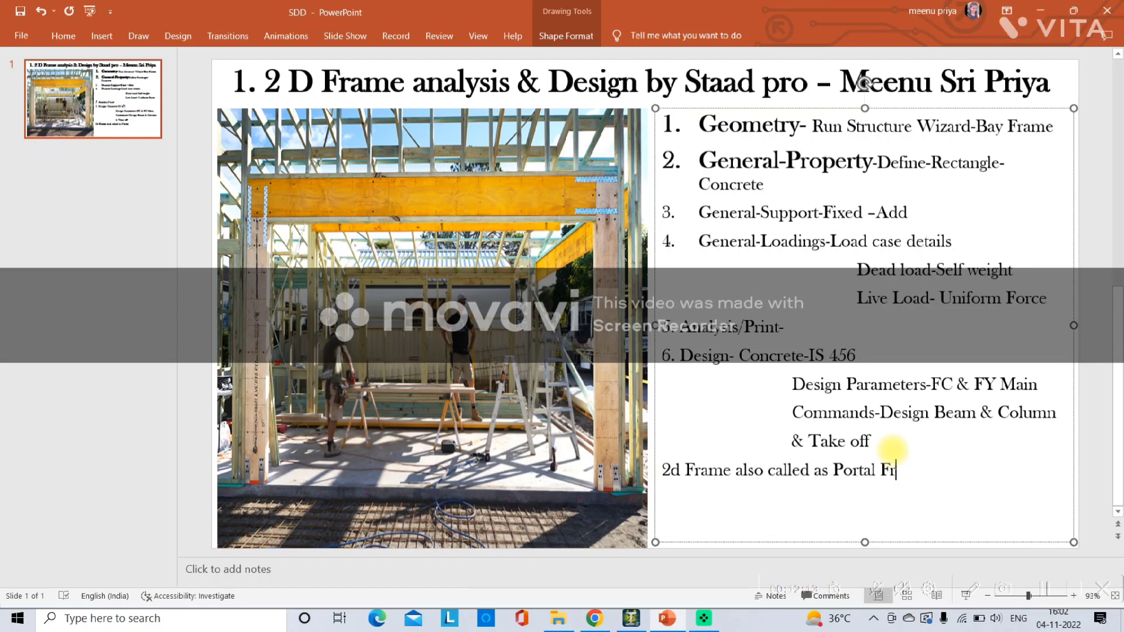